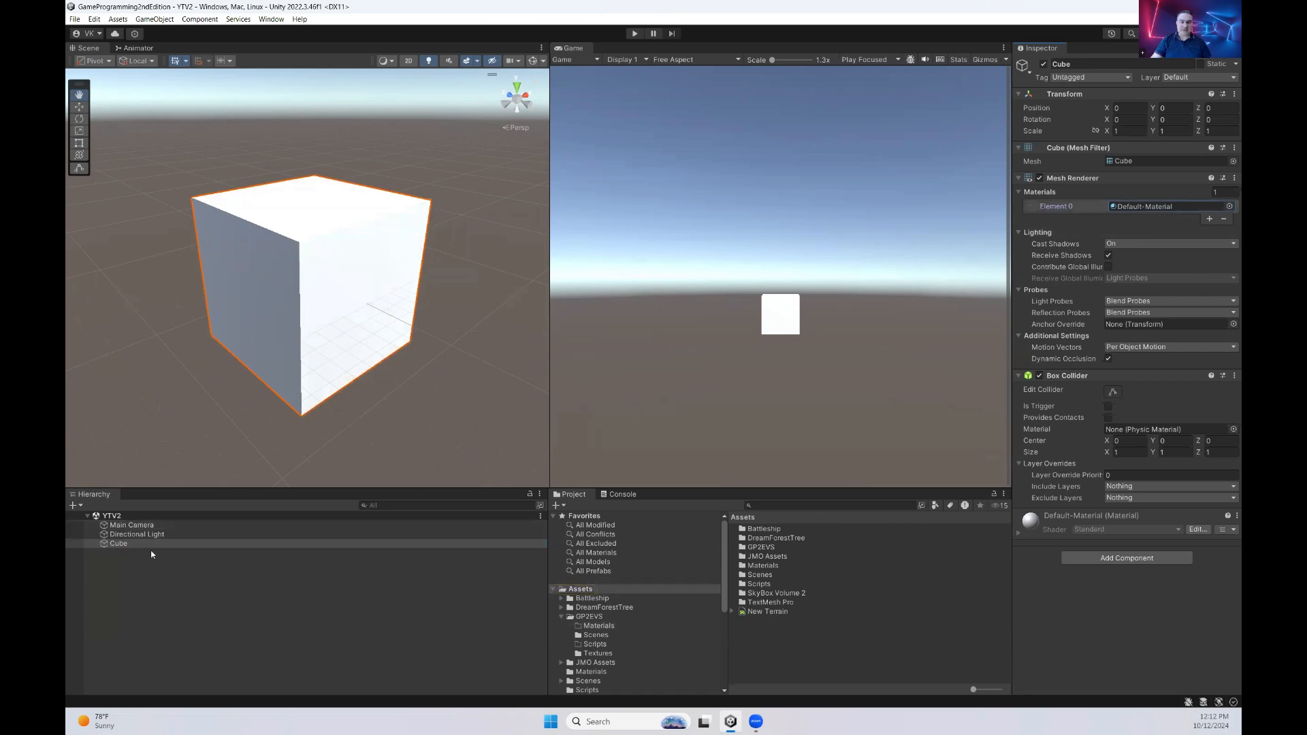
# Create a new material named MyCubeMaterial in the GP2EVS Materials folder
pyautogui.click(129, 545)
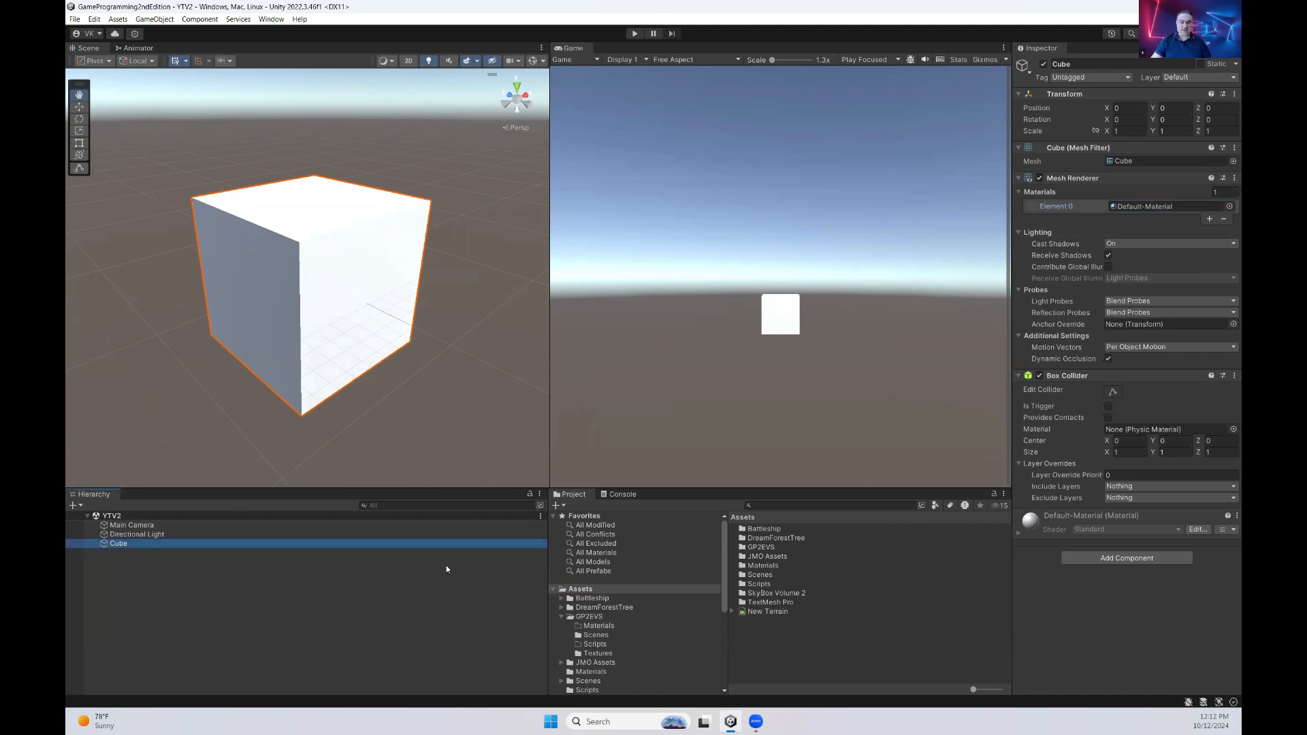
pyautogui.click(613, 626)
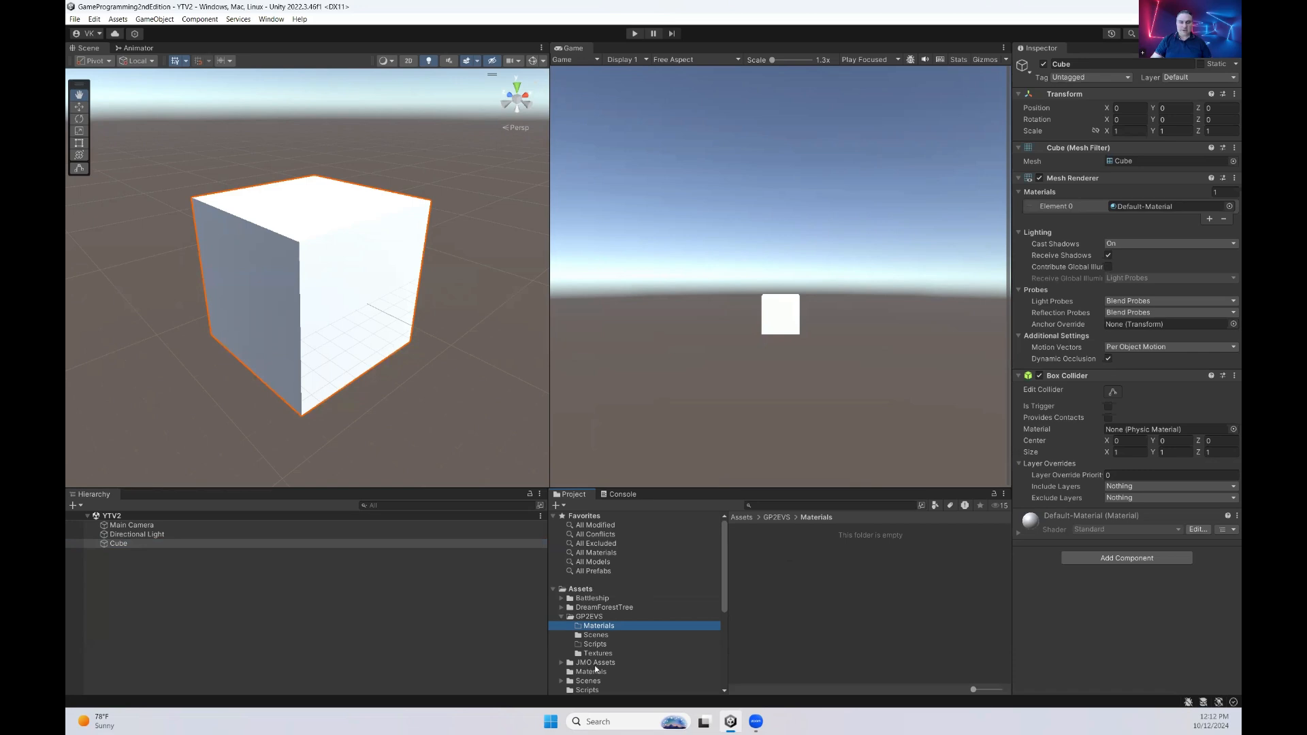
pyautogui.rightClick(757, 565)
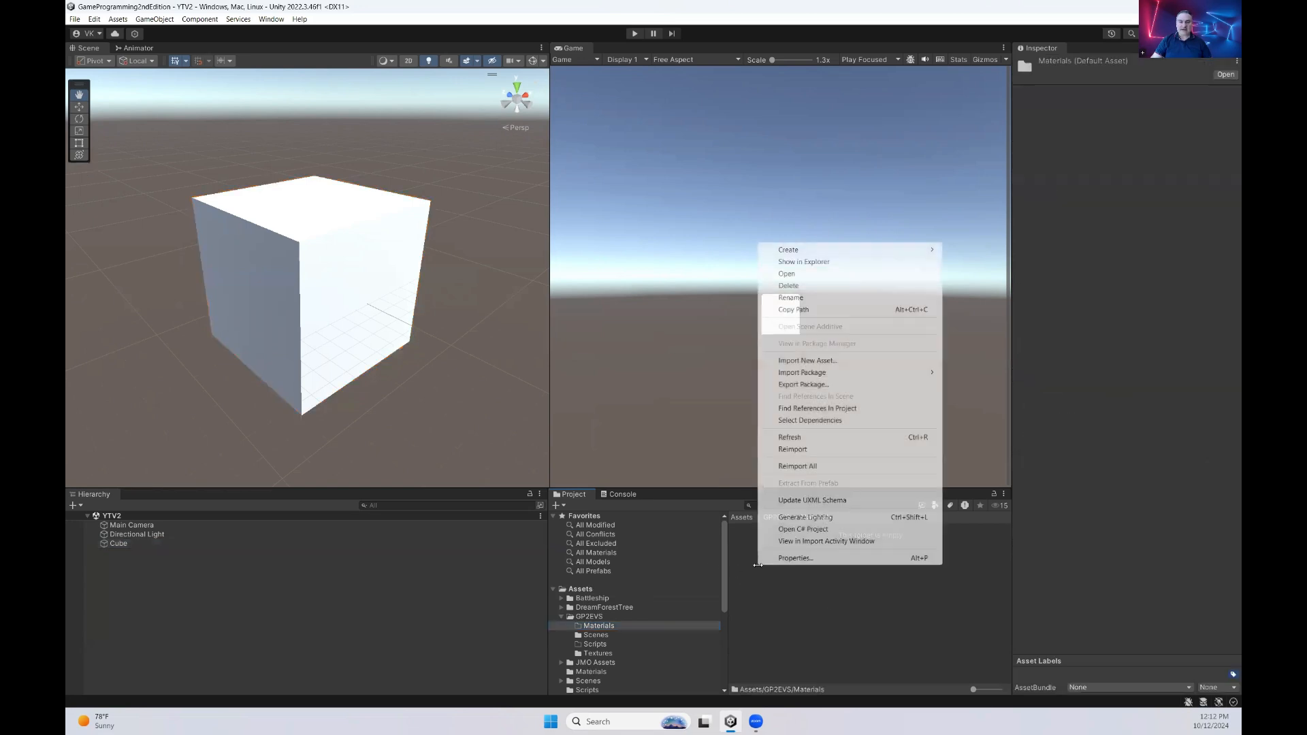
pyautogui.moveTo(913, 251)
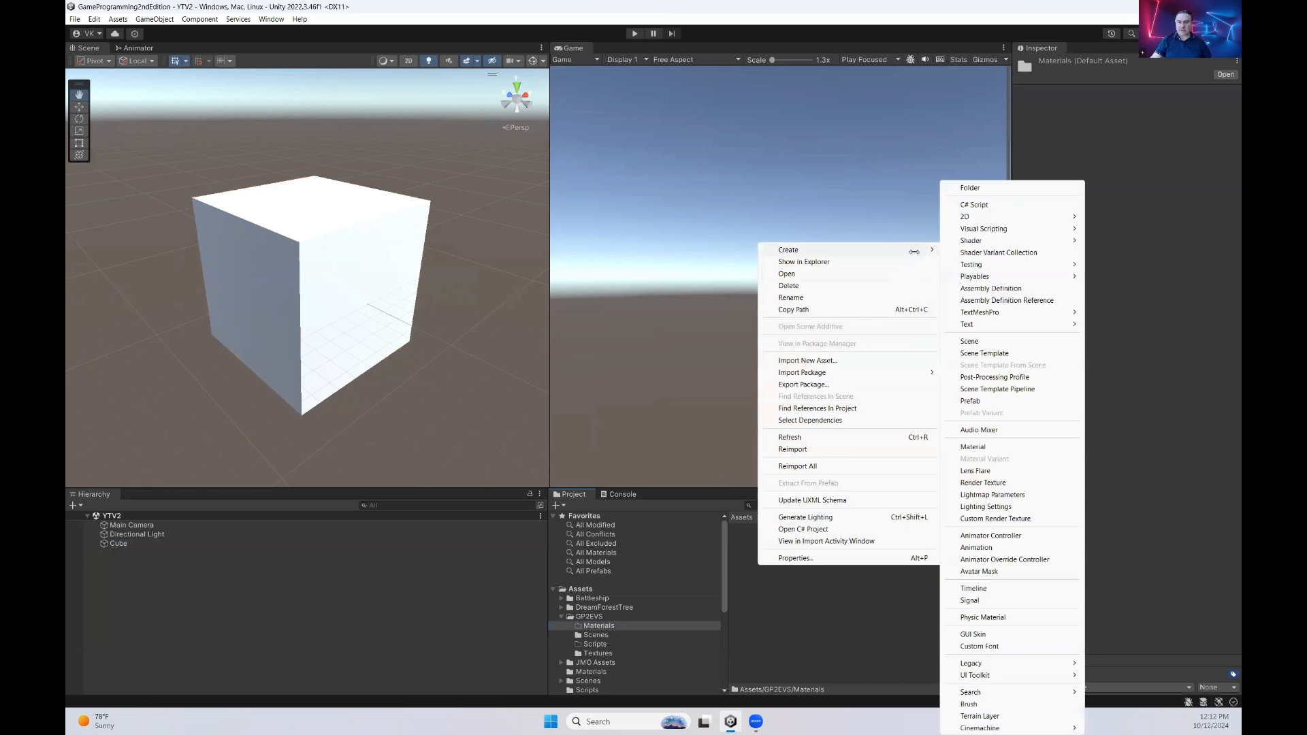
pyautogui.click(978, 448)
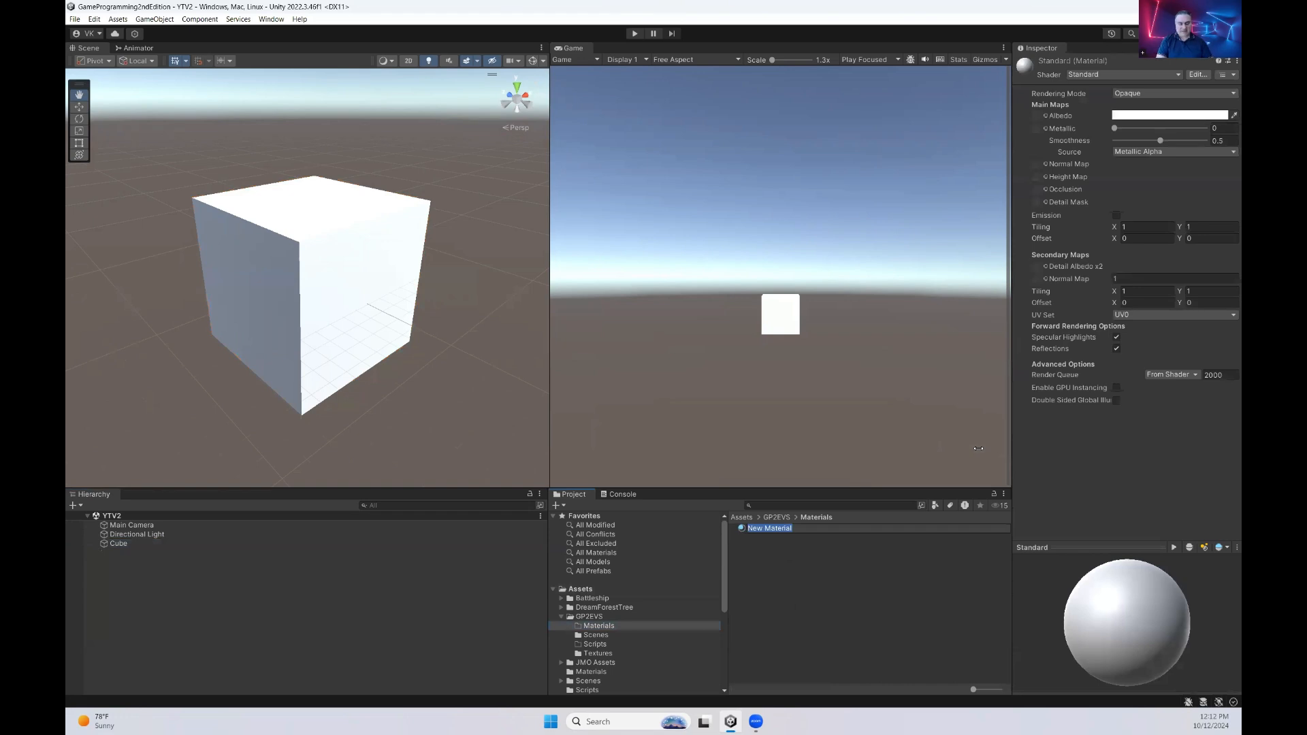
pyautogui.write('MyCubeMaterial')
pyautogui.press('Return')
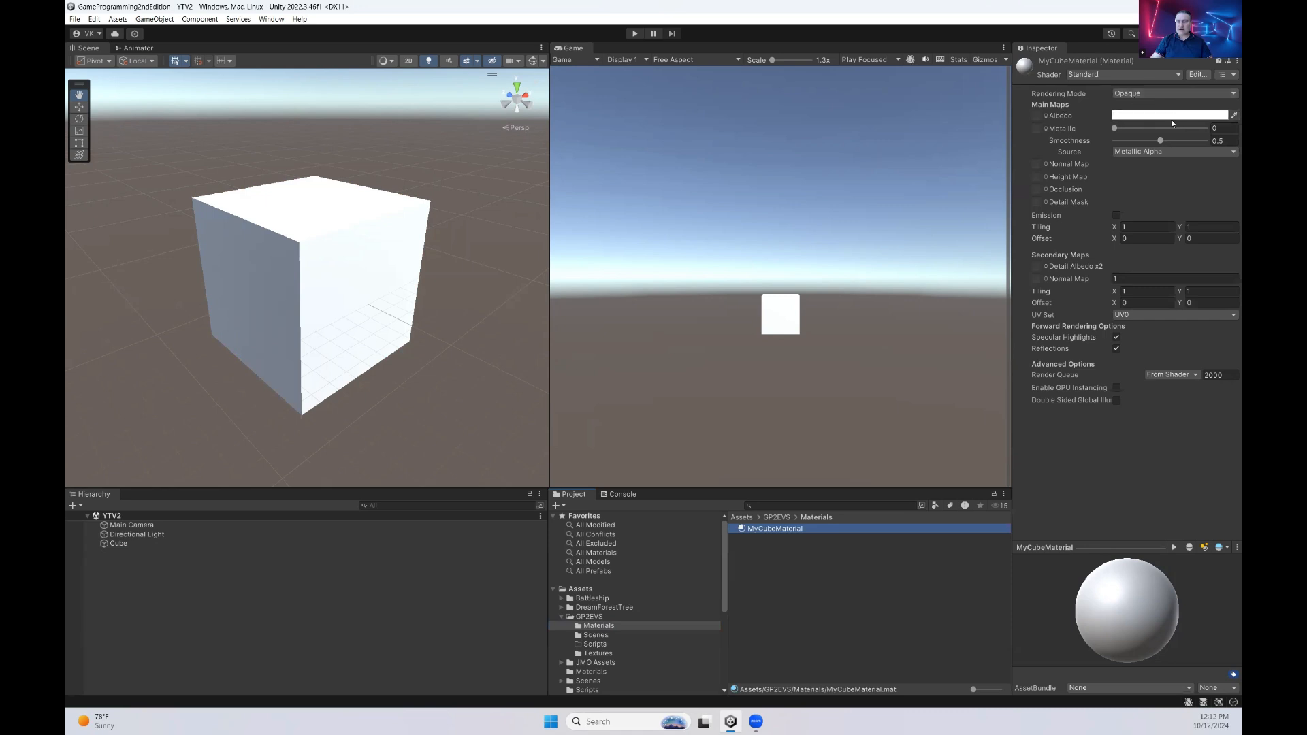
# Resize the preview of MyCubeMaterial and review the available rendering modes, keeping Opaque
pyautogui.moveTo(1121, 547)
pyautogui.mouseDown()
pyautogui.moveTo(1123, 480)
pyautogui.moveTo(1129, 577)
pyautogui.moveTo(1165, 549)
pyautogui.moveTo(1135, 565)
pyautogui.mouseUp()
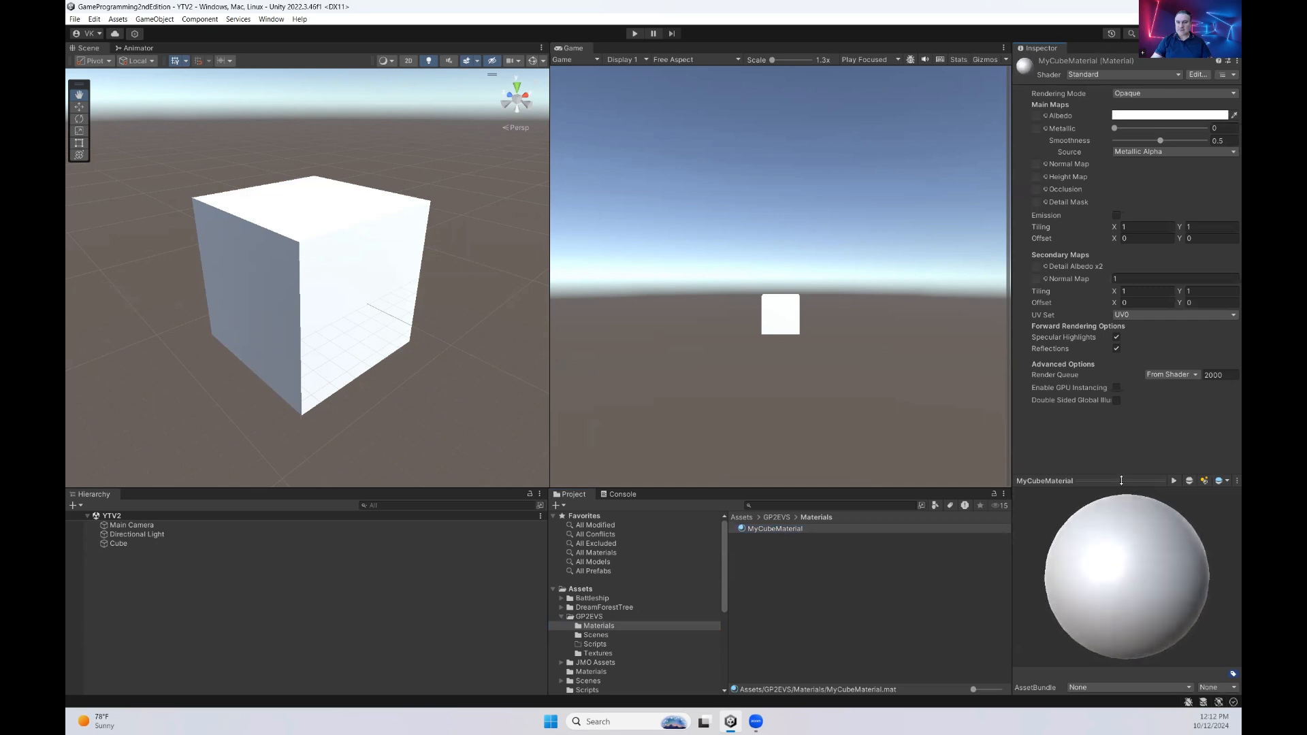
pyautogui.moveTo(1121, 480); pyautogui.dragTo(1122, 507)
pyautogui.moveTo(1132, 568); pyautogui.dragTo(1149, 604)
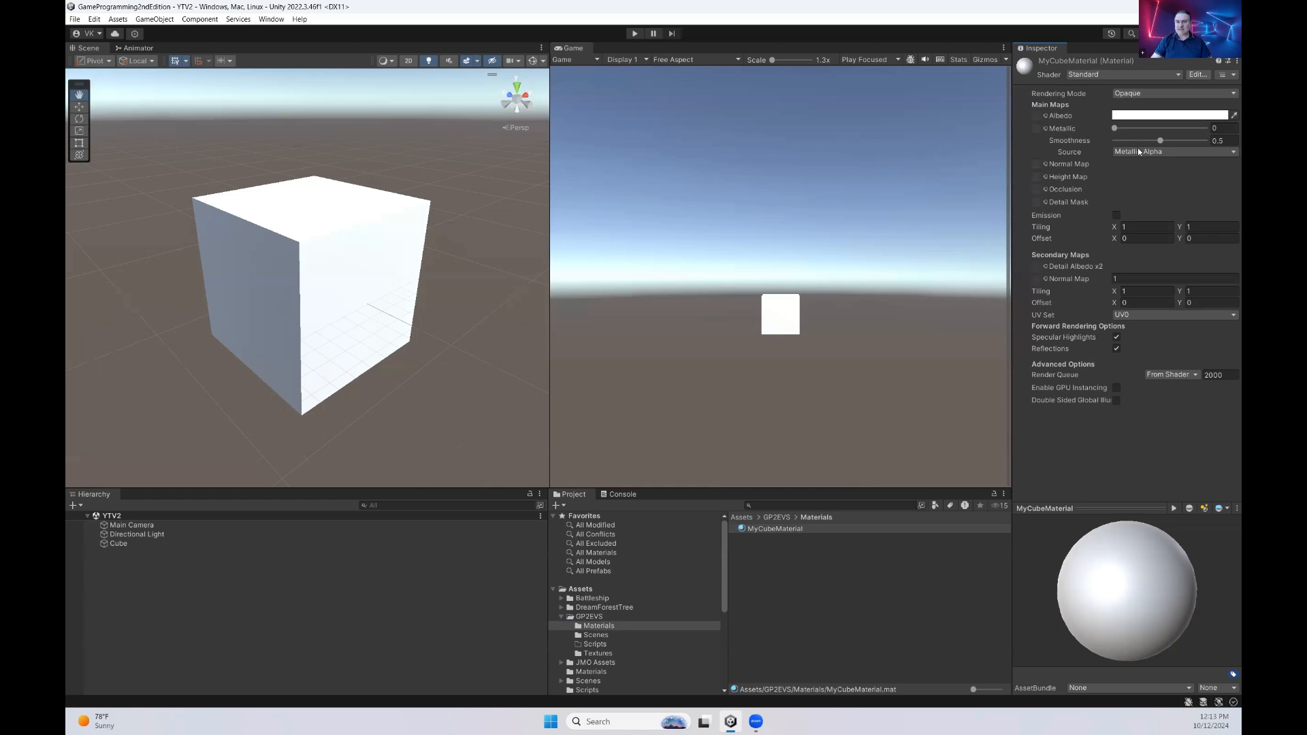
pyautogui.click(1165, 96)
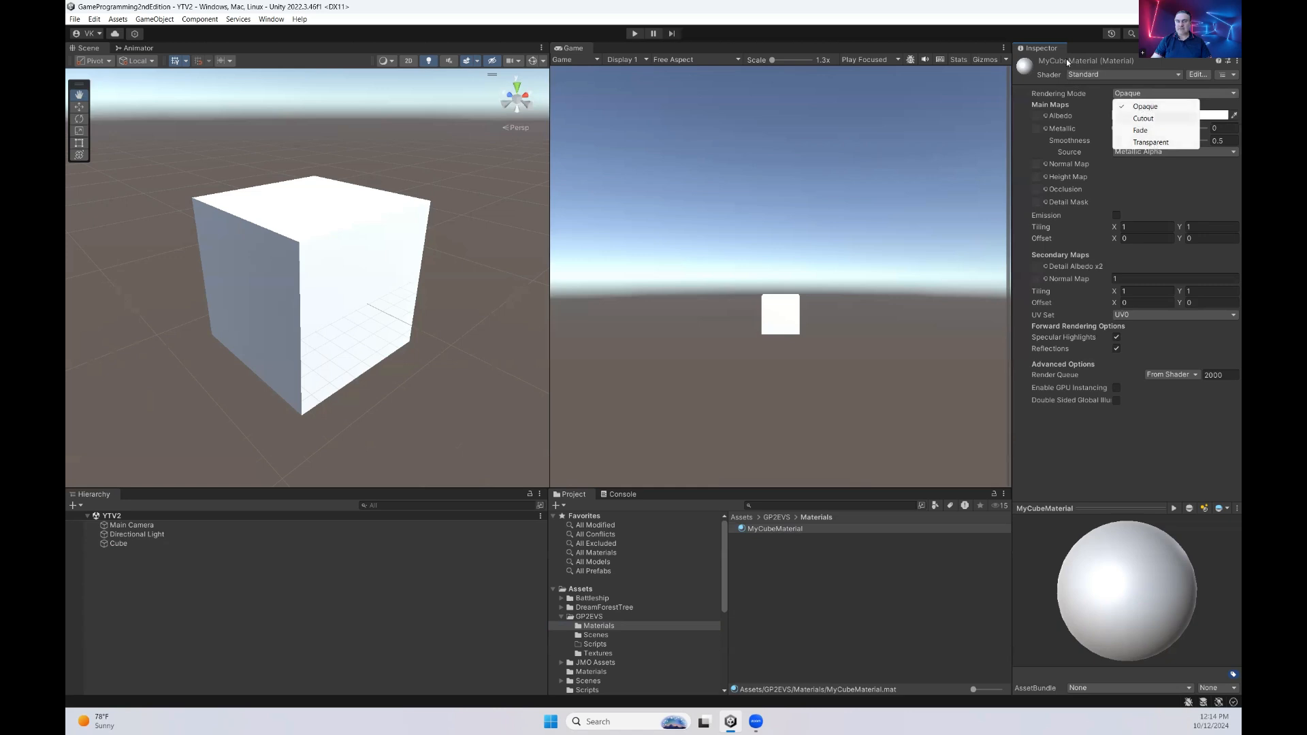
pyautogui.click(1071, 7)
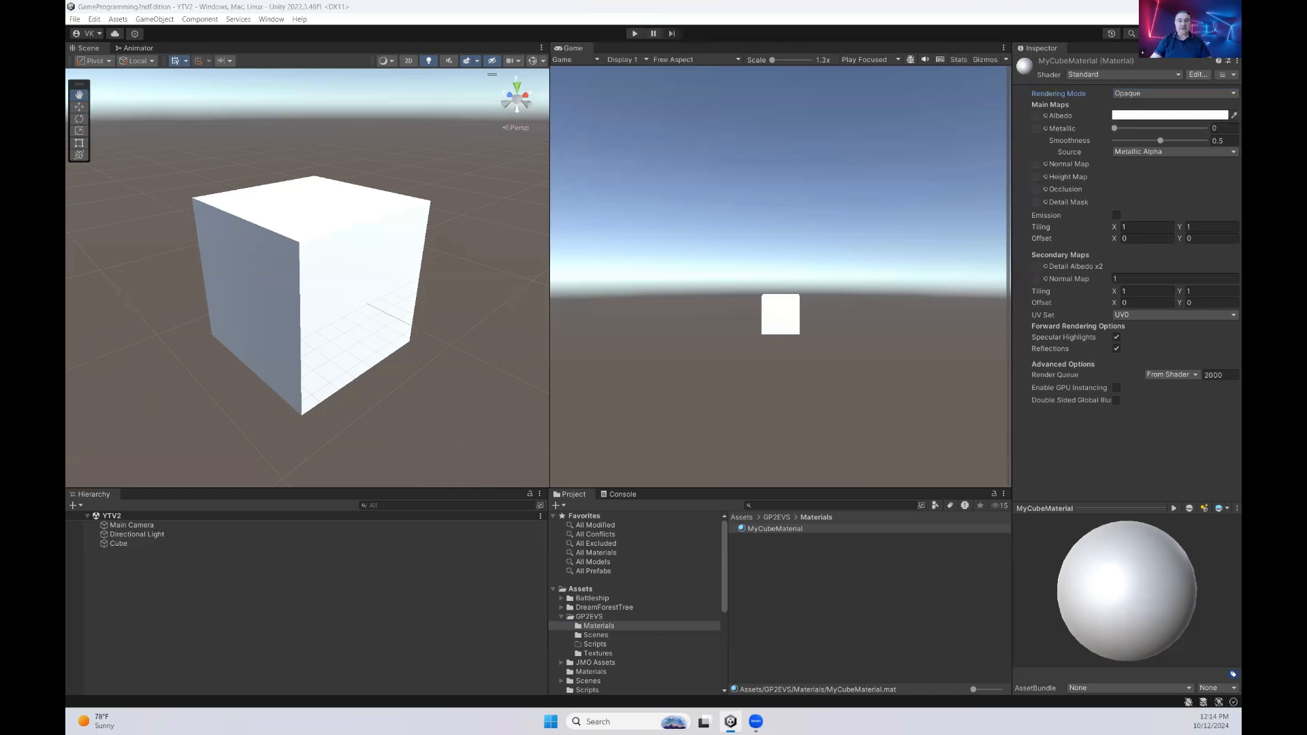
# Set the albedo color of MyCubeMaterial to pure red with RGB values 255, 0, 0
pyautogui.click(1169, 115)
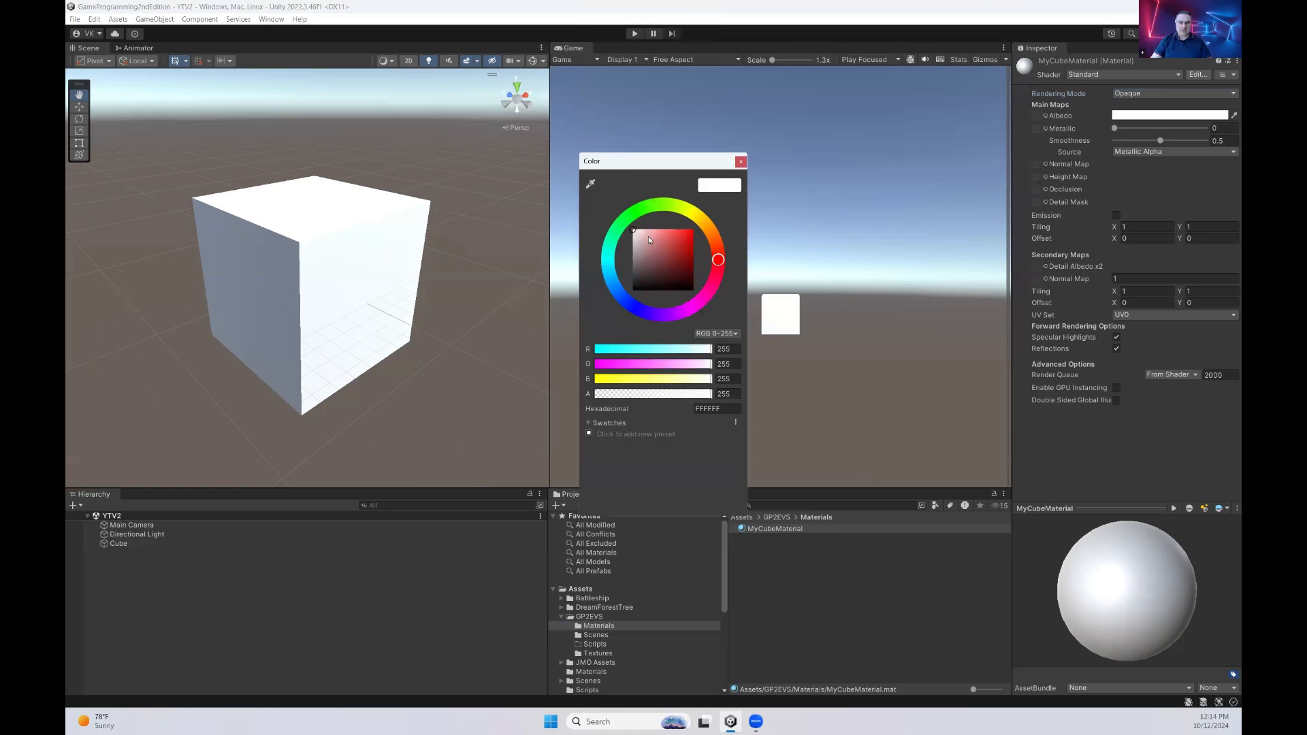
pyautogui.moveTo(657, 263); pyautogui.dragTo(724, 222)
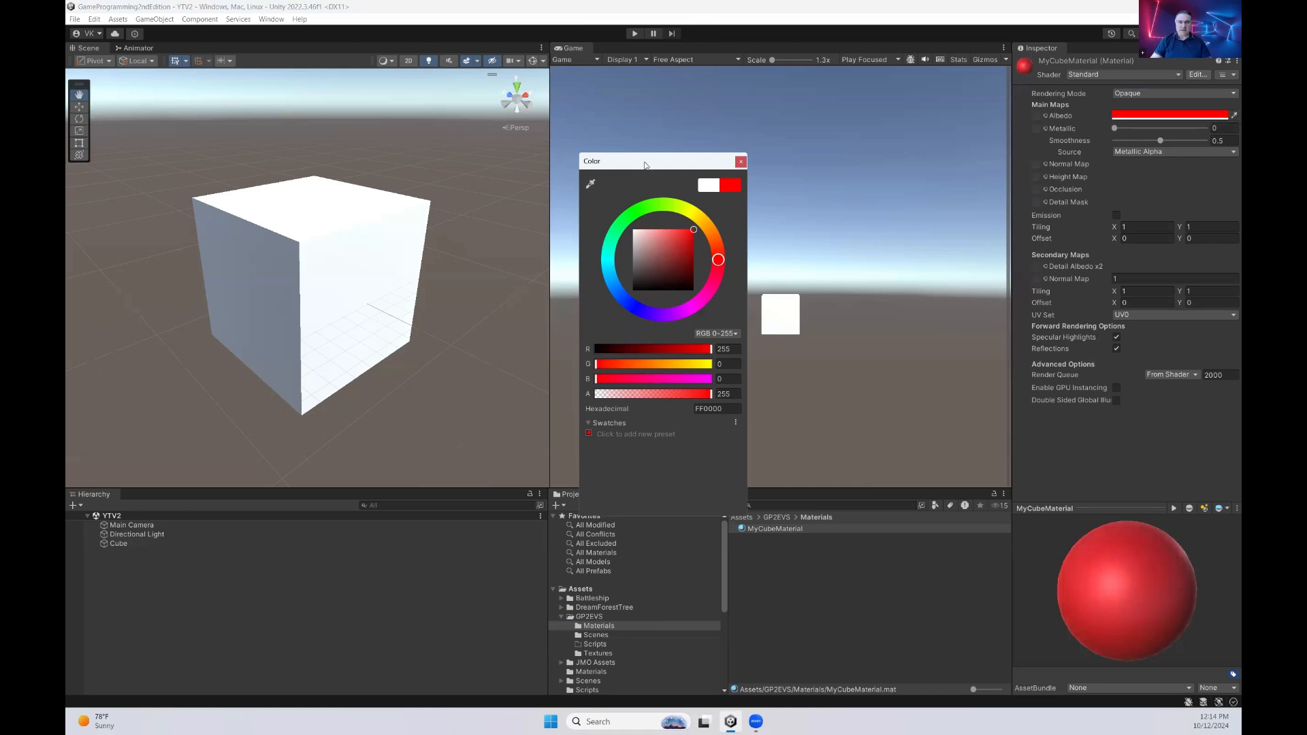
pyautogui.moveTo(645, 165); pyautogui.dragTo(730, 219)
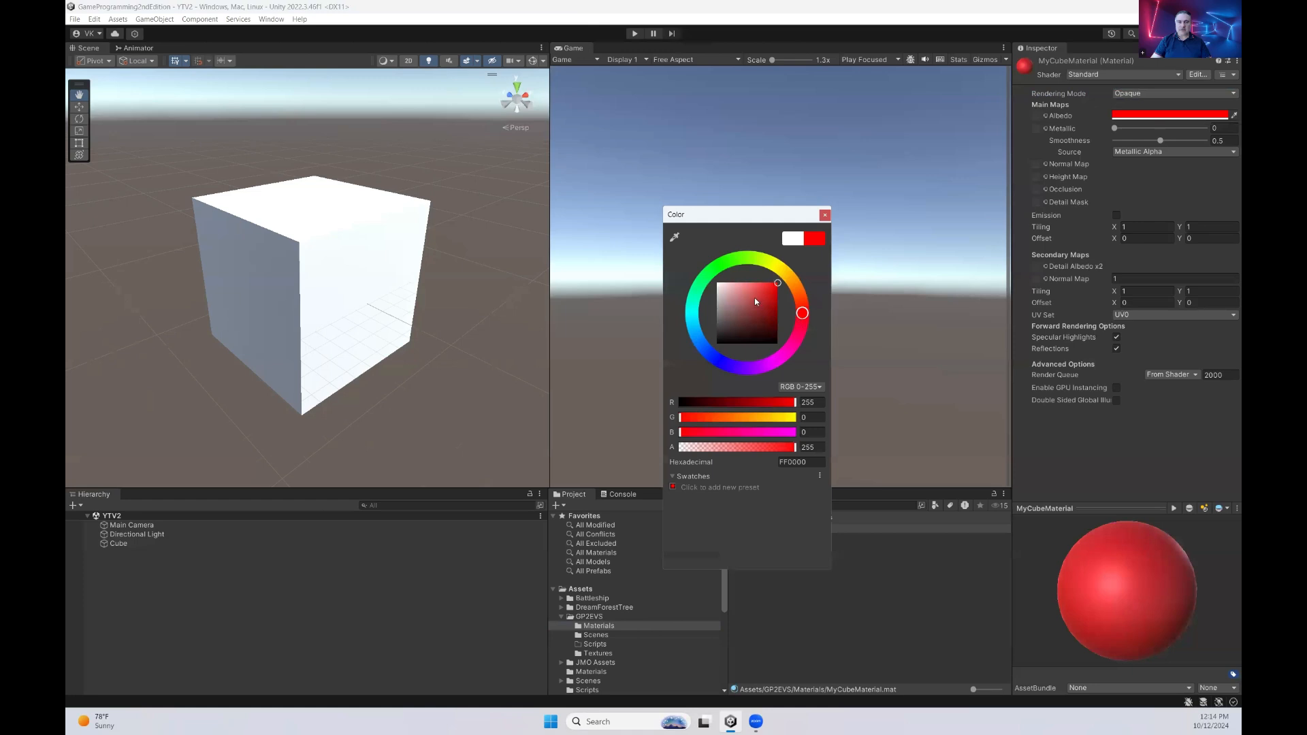
pyautogui.moveTo(806, 315); pyautogui.dragTo(763, 304)
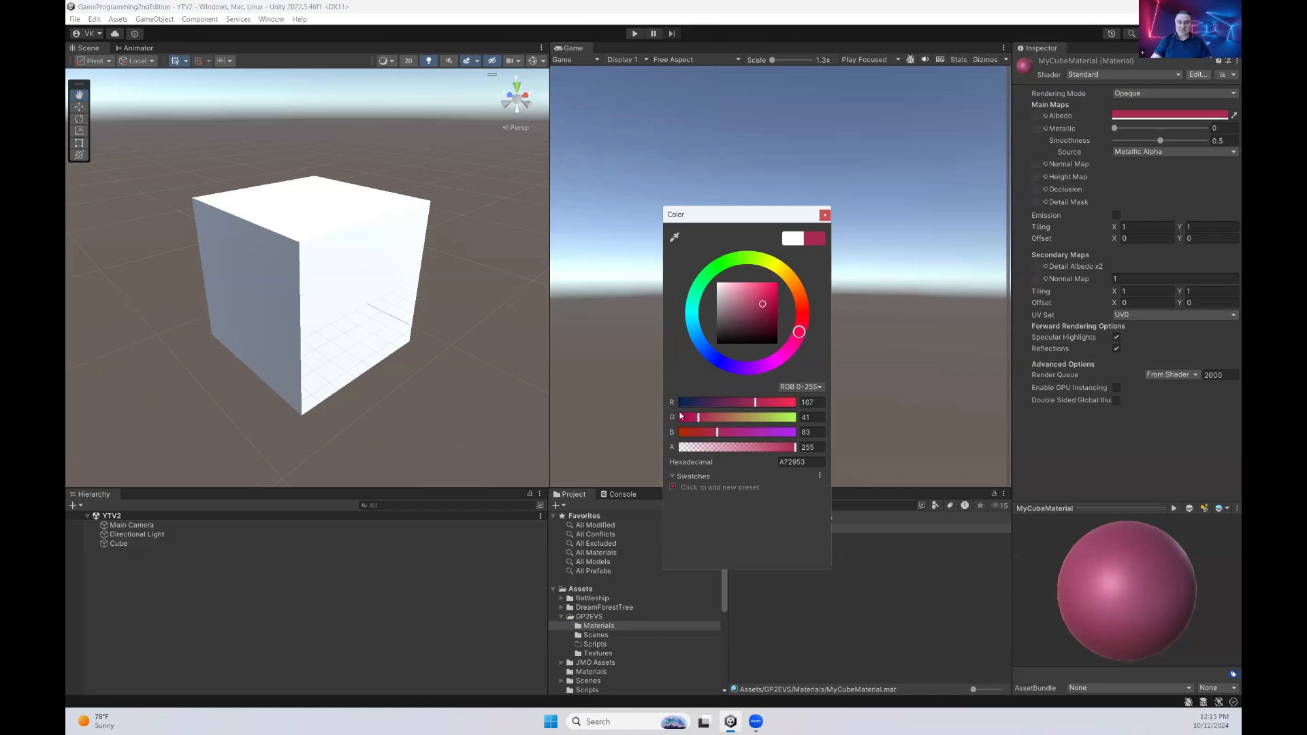
pyautogui.click(818, 403)
pyautogui.write('255')
pyautogui.press('Tab')
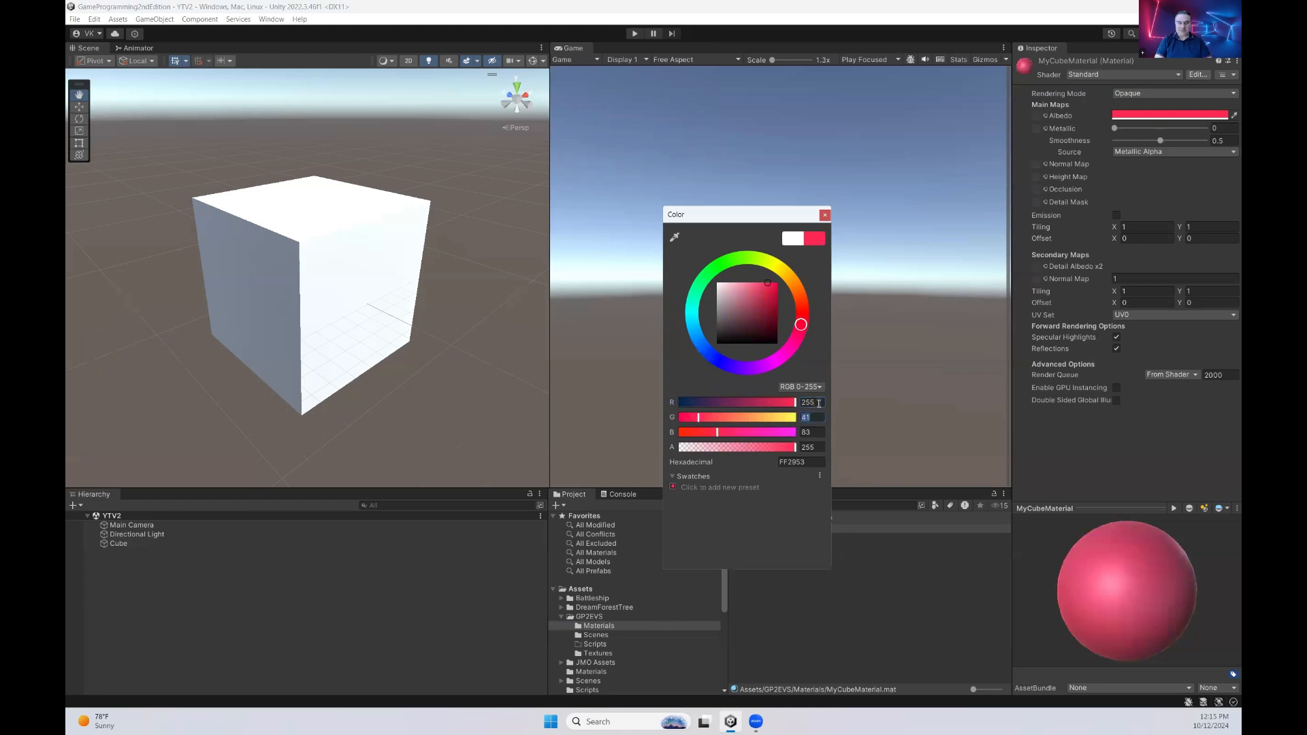
pyautogui.write('0')
pyautogui.press('Tab')
pyautogui.write('0')
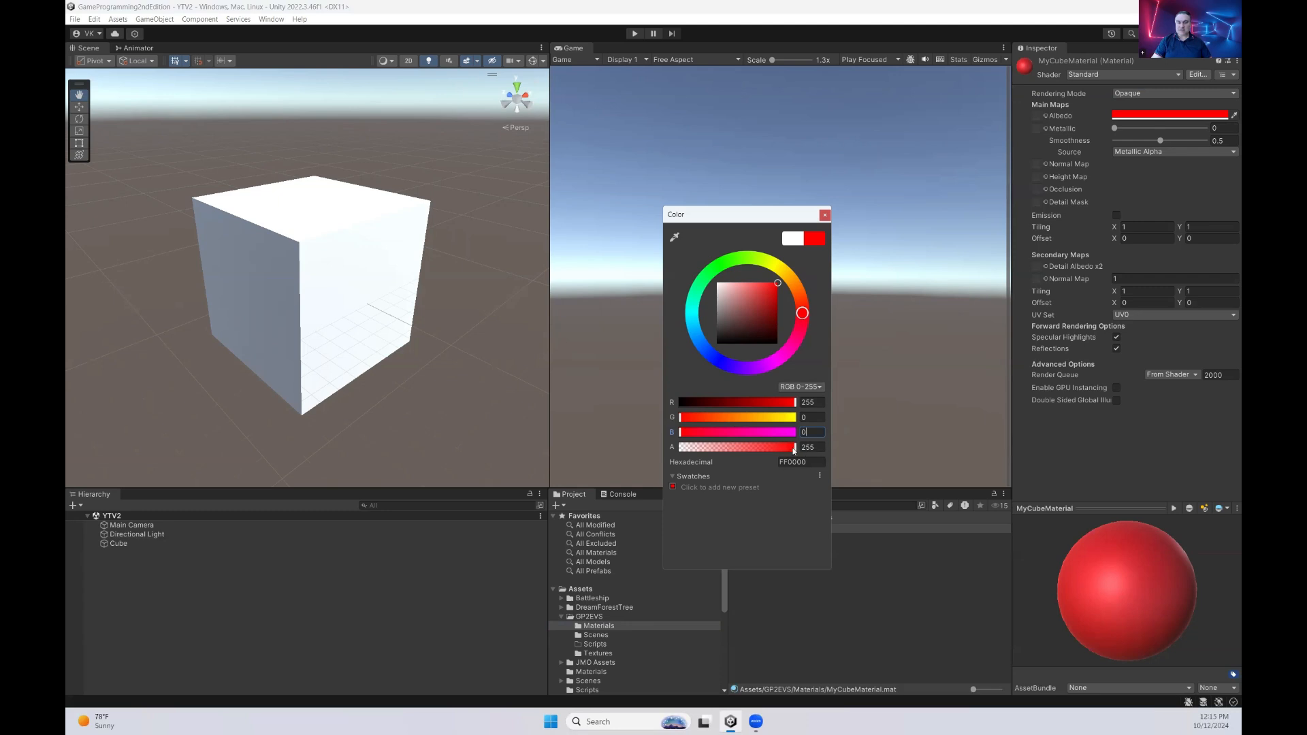
pyautogui.click(825, 215)
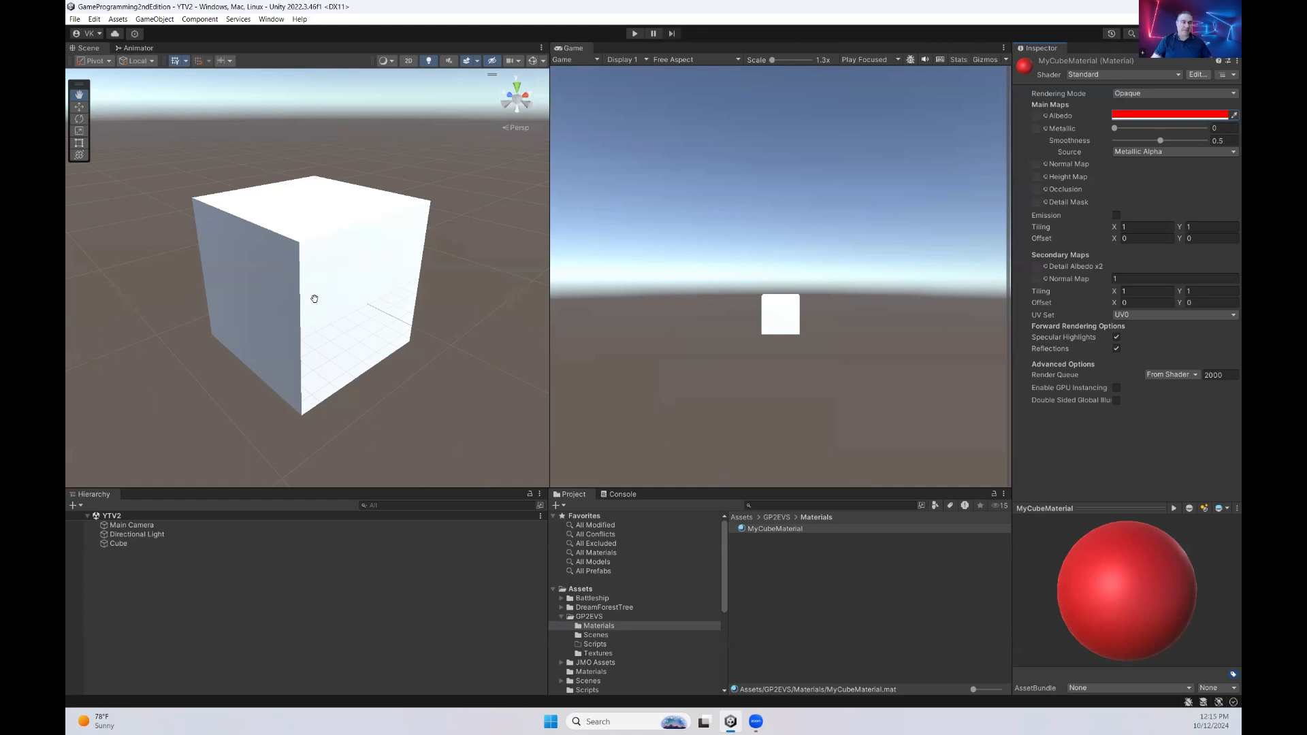
# Apply MyCubeMaterial to the cube in the scene
pyautogui.click(152, 544)
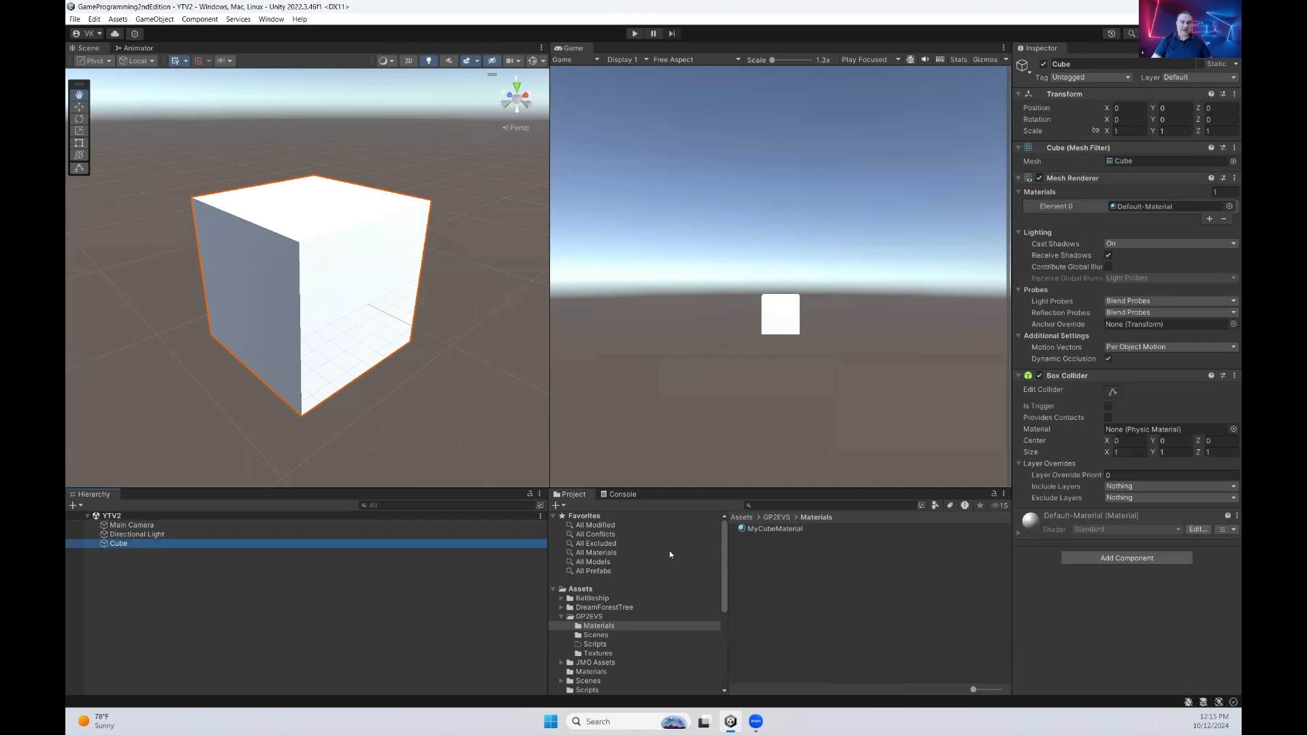
pyautogui.click(782, 529)
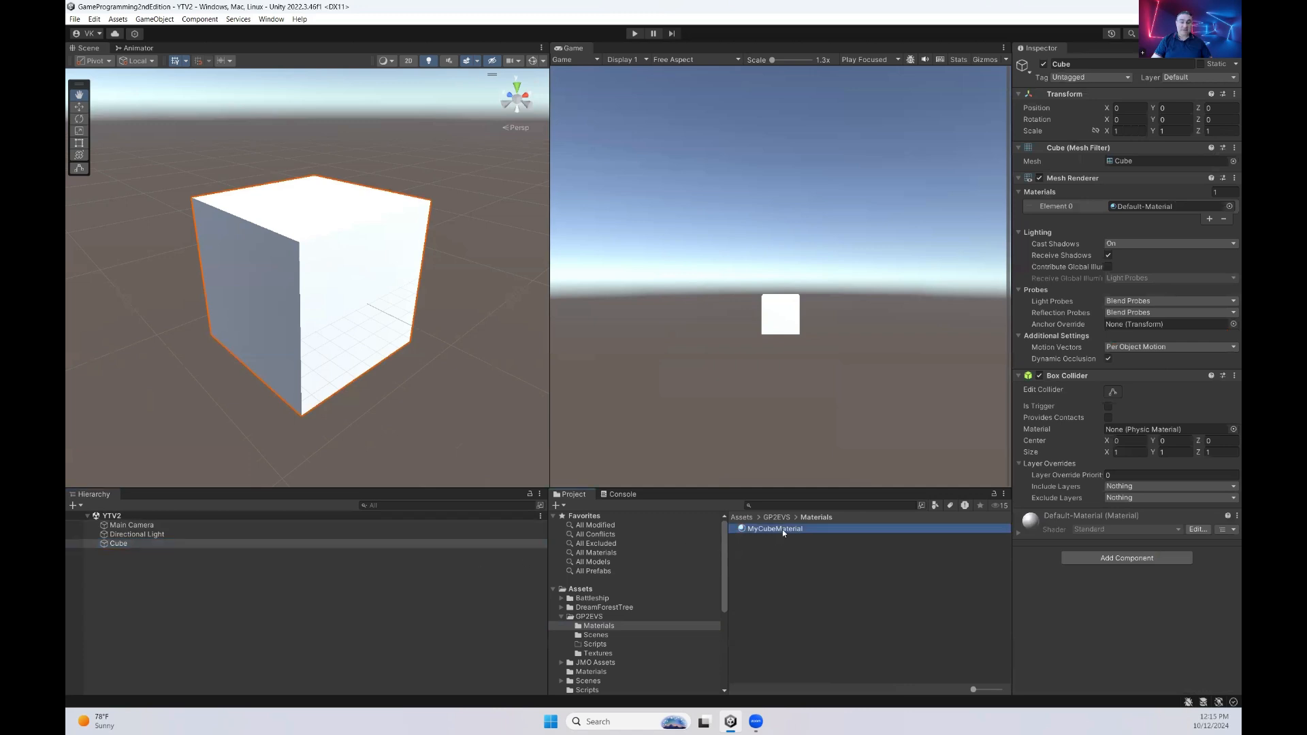
pyautogui.click(874, 619)
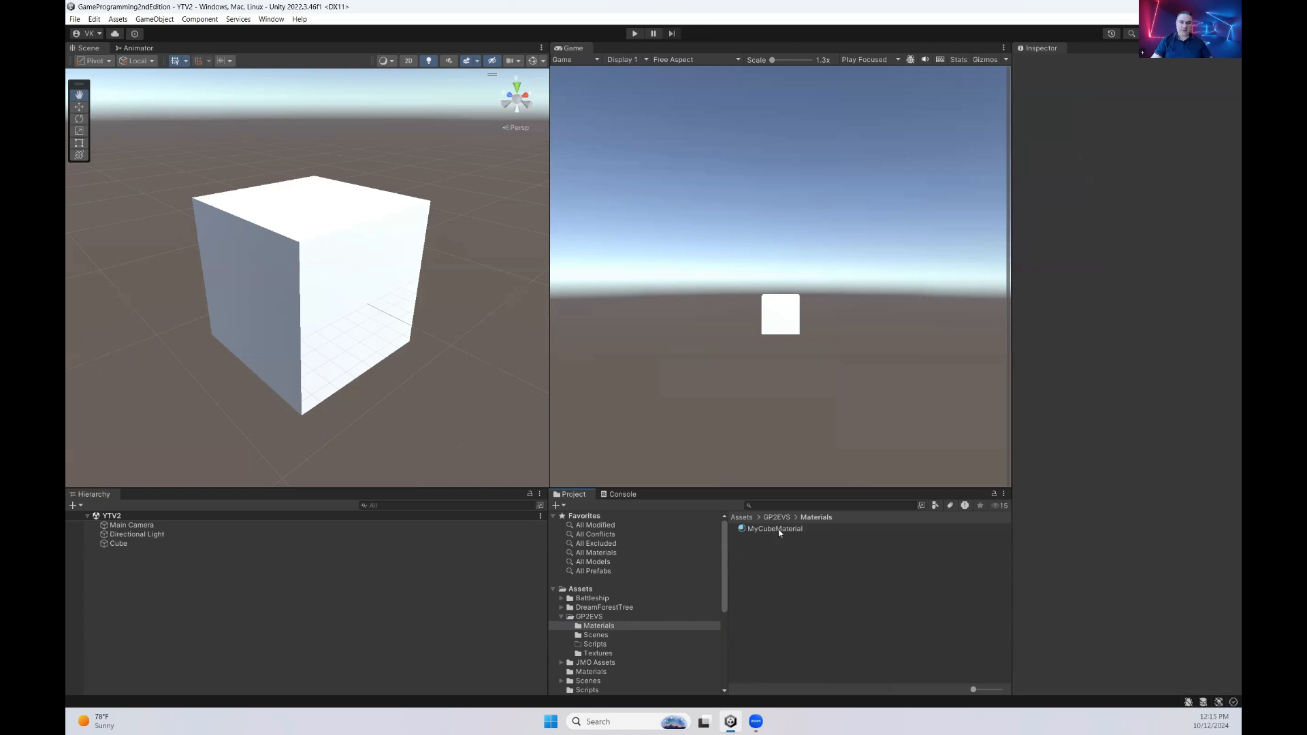
pyautogui.moveTo(779, 529); pyautogui.dragTo(357, 306)
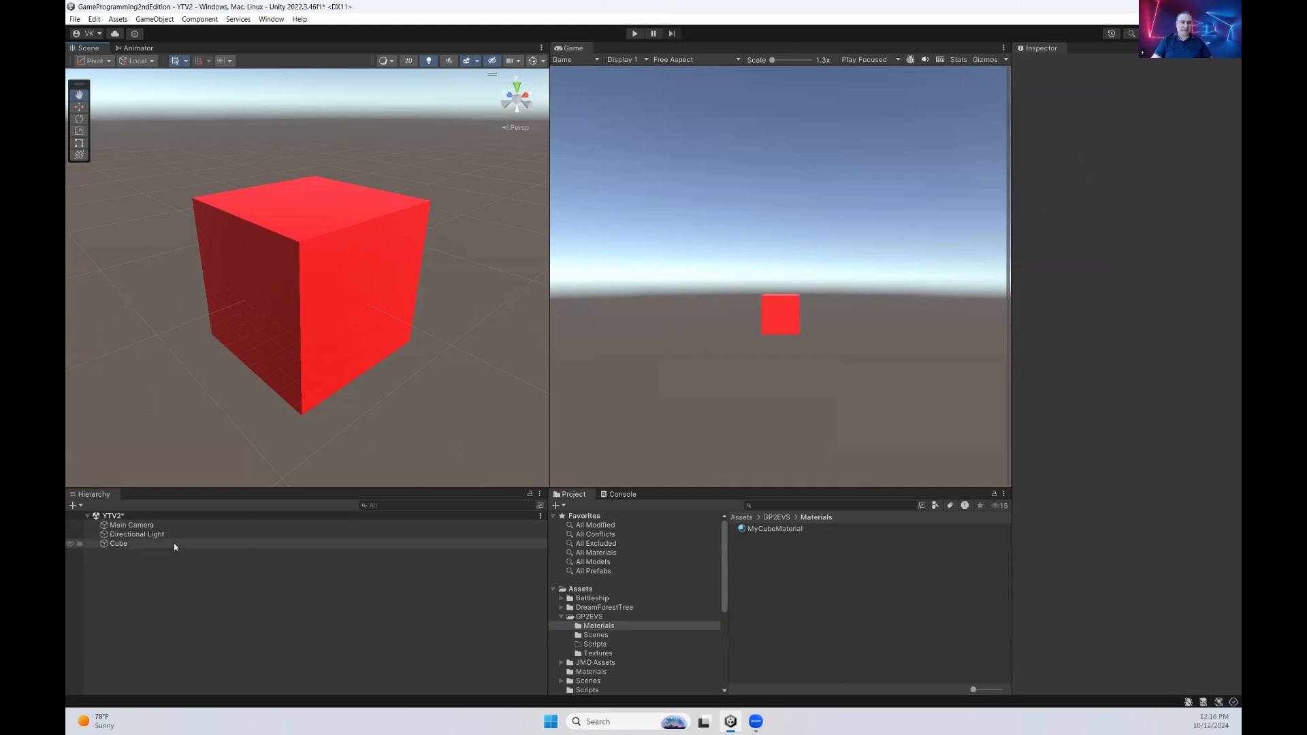
# Examine the cube's assigned material in its Mesh Renderer and the expanded shader properties
pyautogui.click(153, 543)
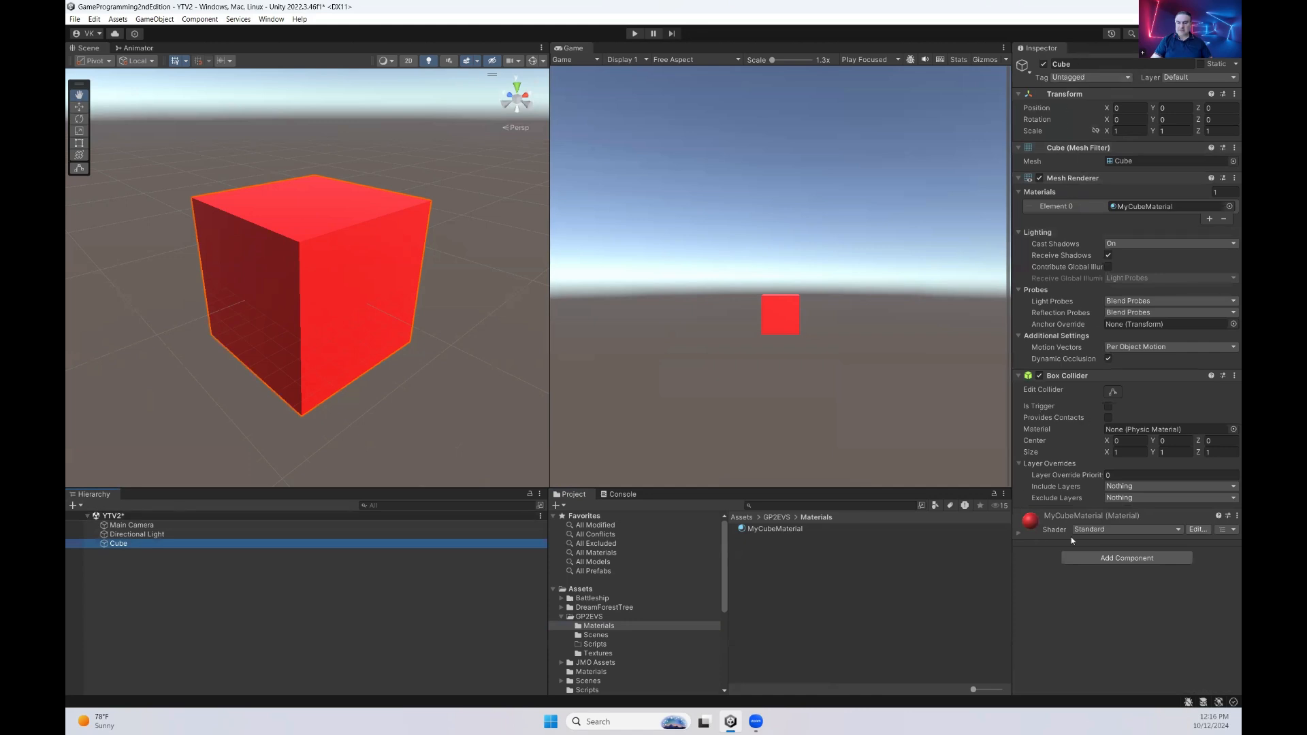
pyautogui.click(1017, 532)
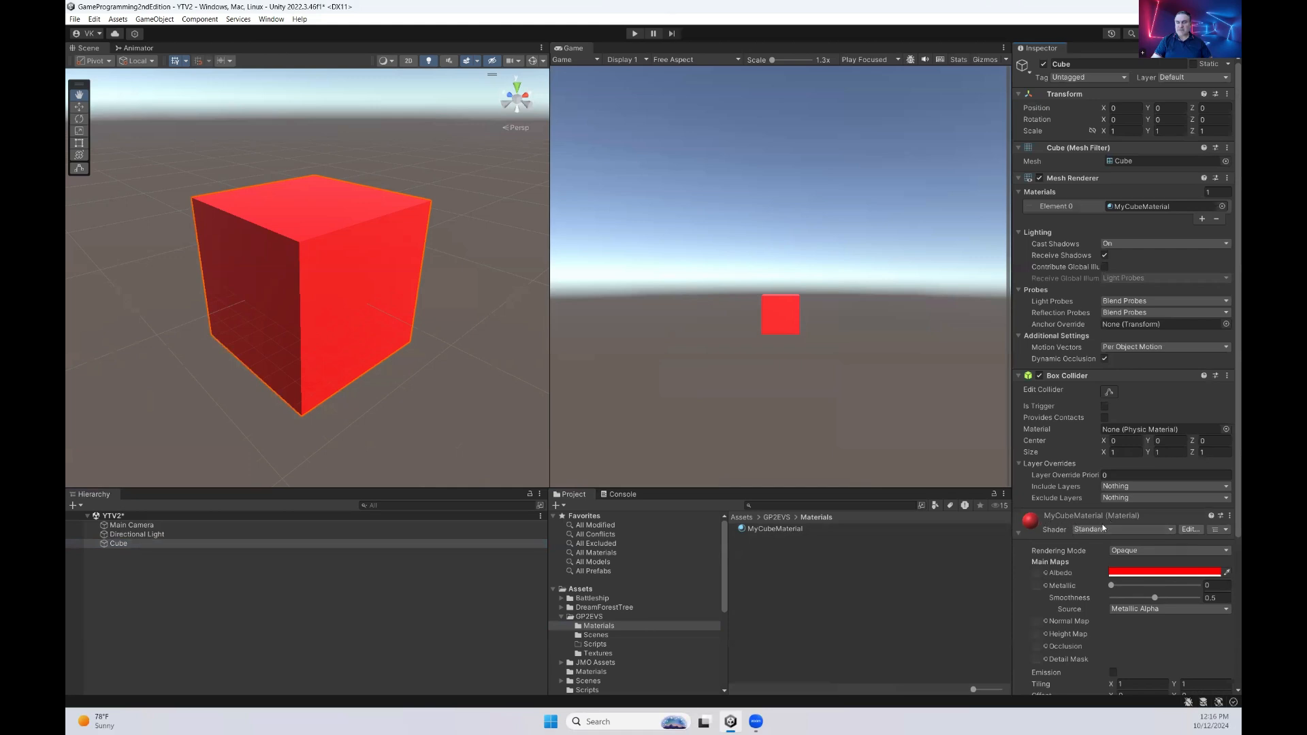
pyautogui.scroll(-5, 1063, 553)
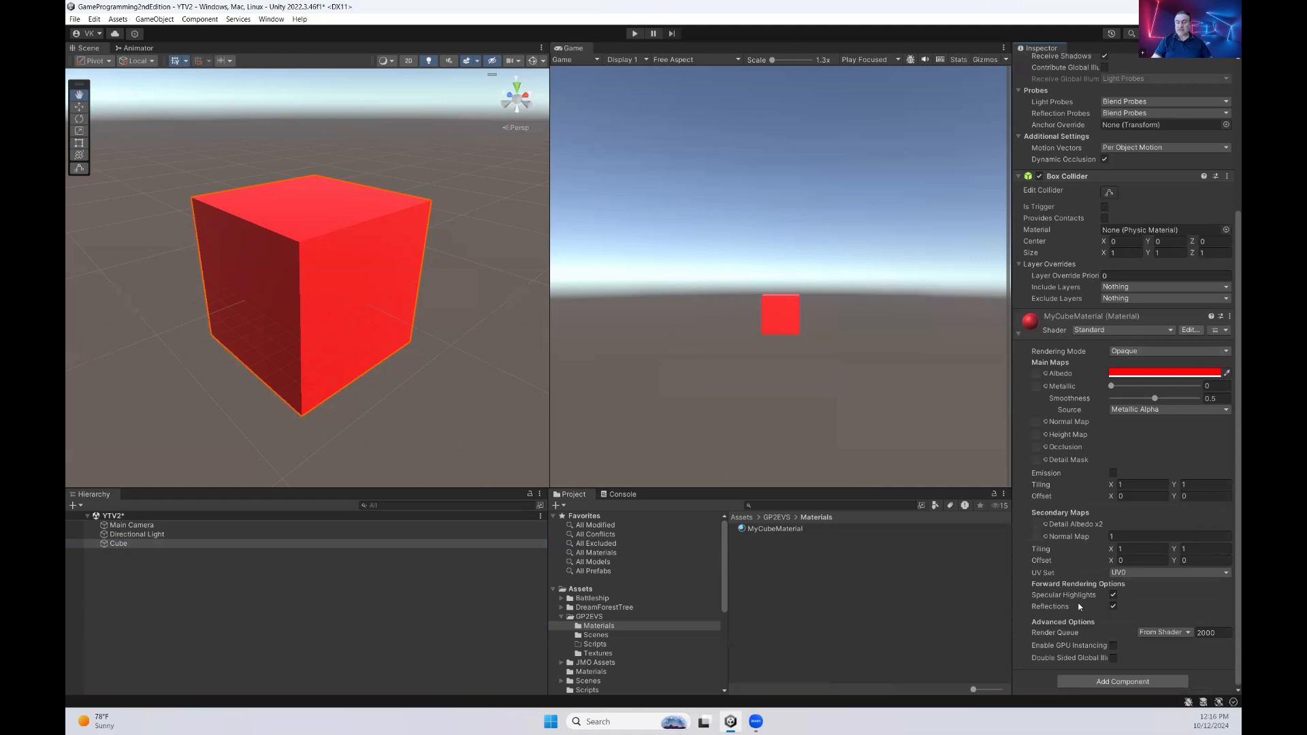
pyautogui.scroll(5, 1046, 574)
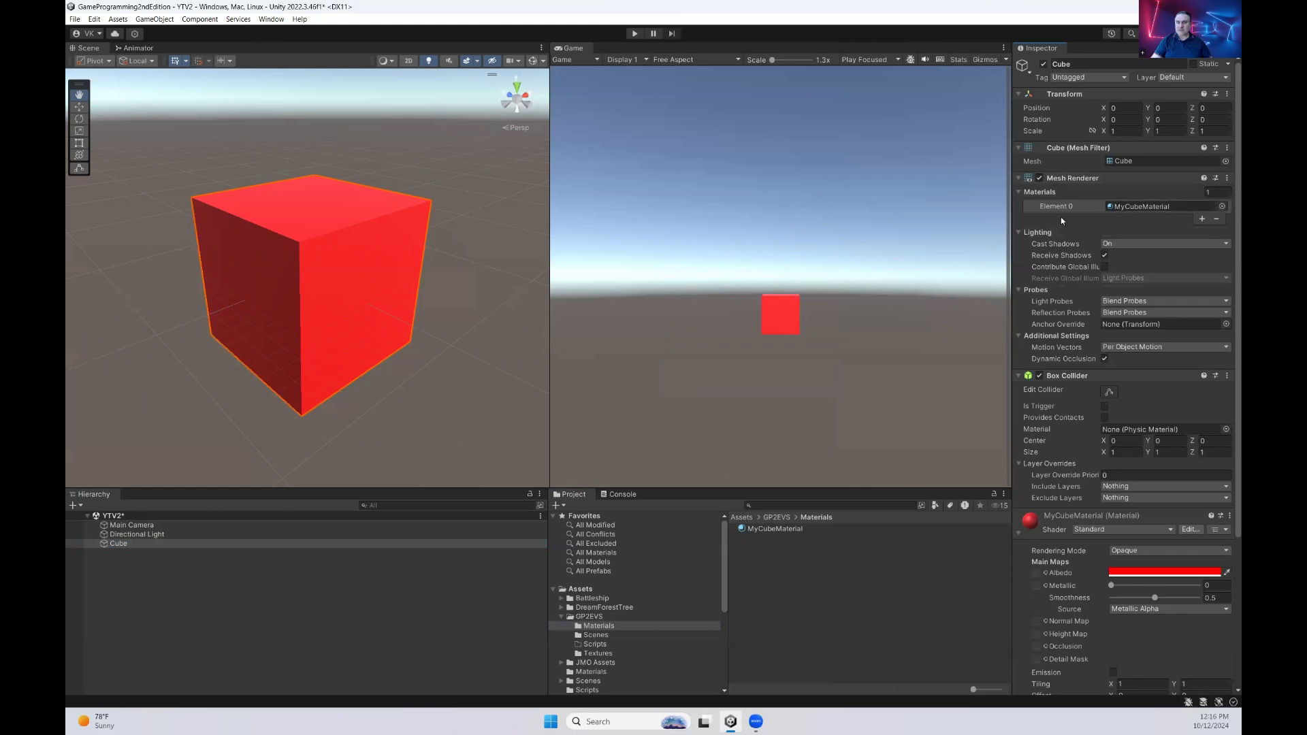
pyautogui.click(1136, 207)
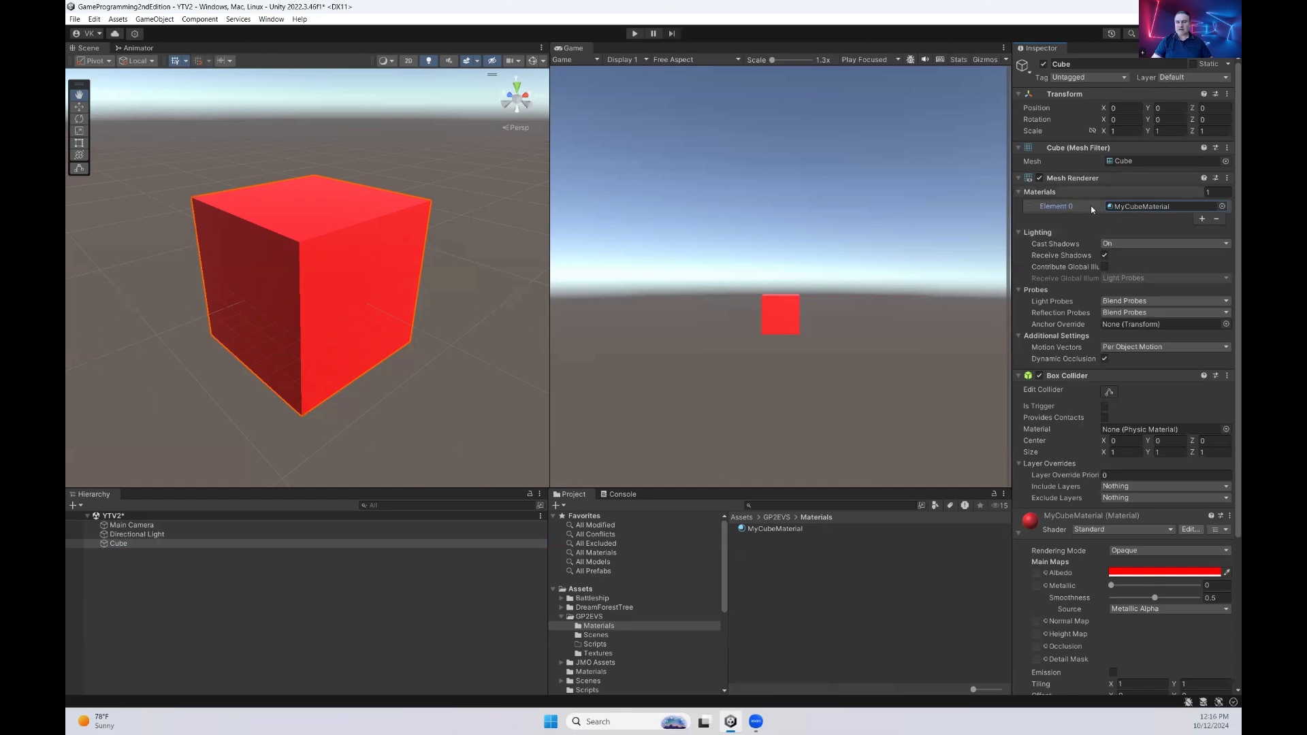
pyautogui.click(1127, 207)
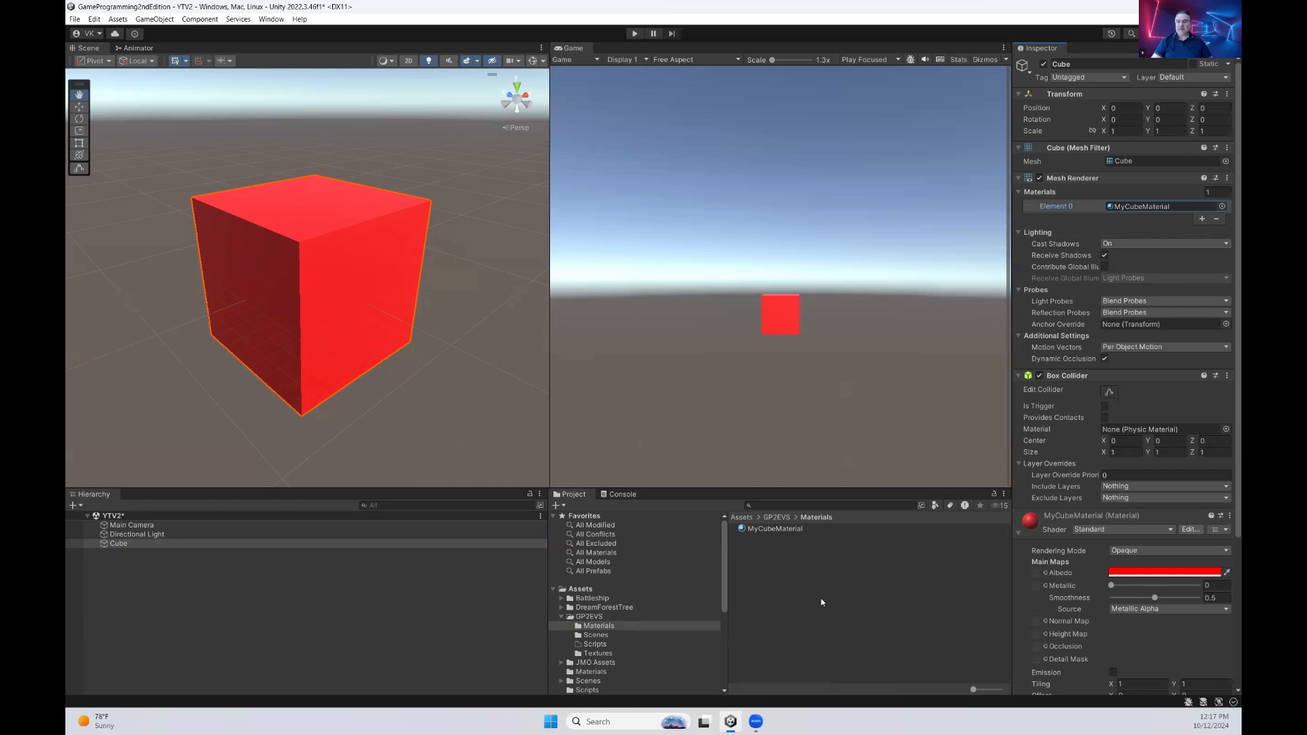
# Change the albedo color of MyCubeMaterial to cyan, hexadecimal 00FFDC
pyautogui.click(772, 529)
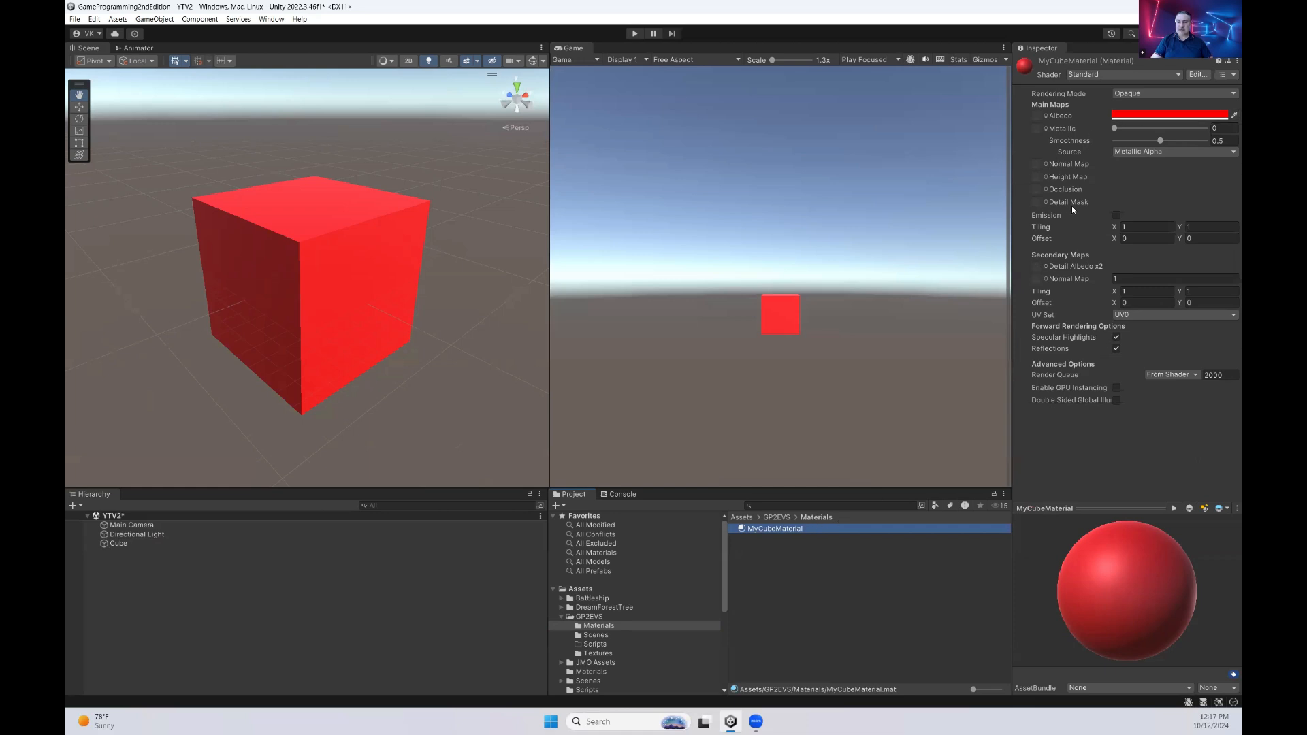
pyautogui.click(1176, 116)
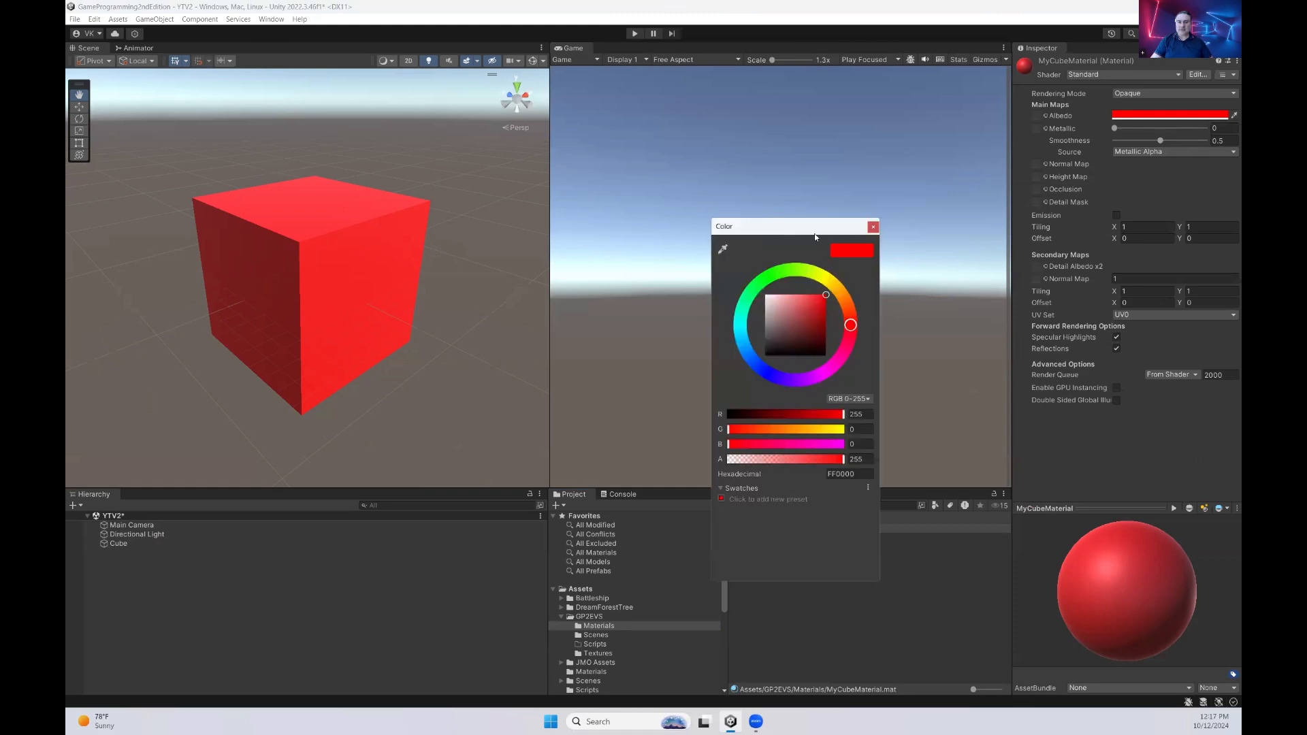
pyautogui.moveTo(815, 232); pyautogui.dragTo(736, 219)
pyautogui.moveTo(767, 323); pyautogui.dragTo(664, 307)
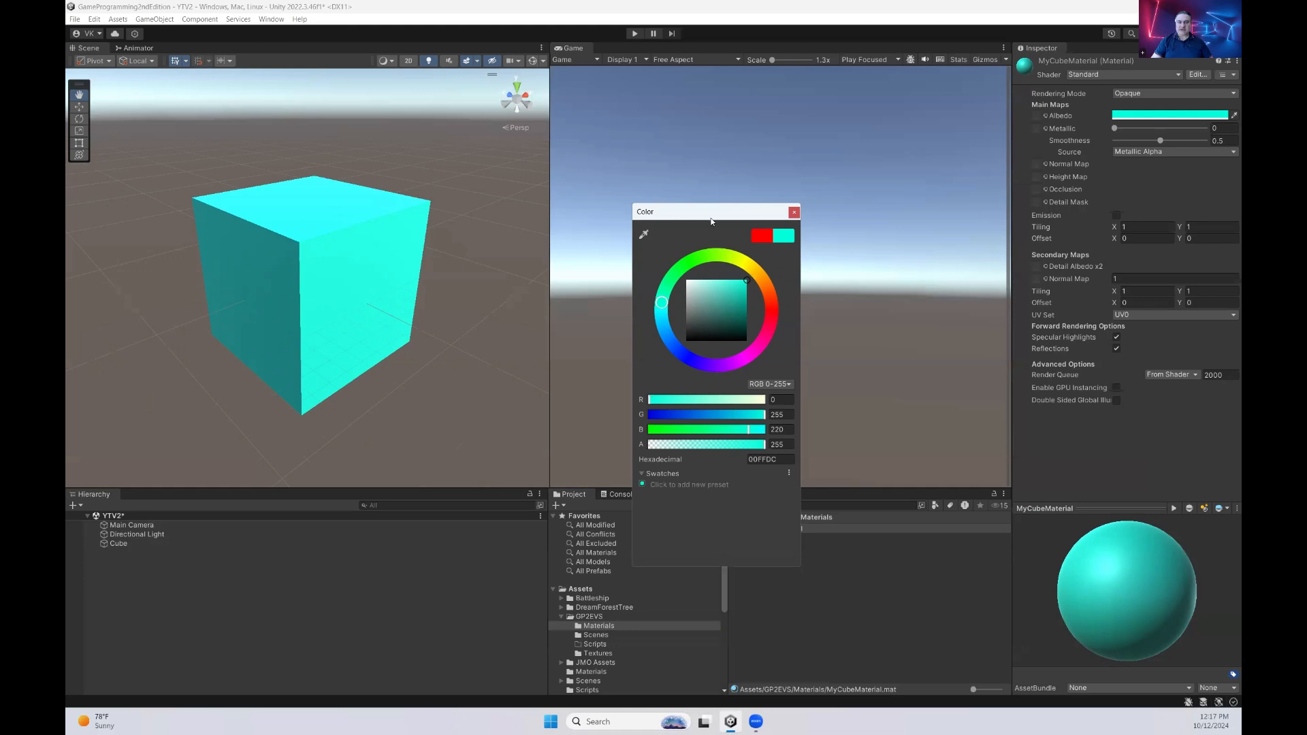
pyautogui.moveTo(711, 223); pyautogui.dragTo(576, 171)
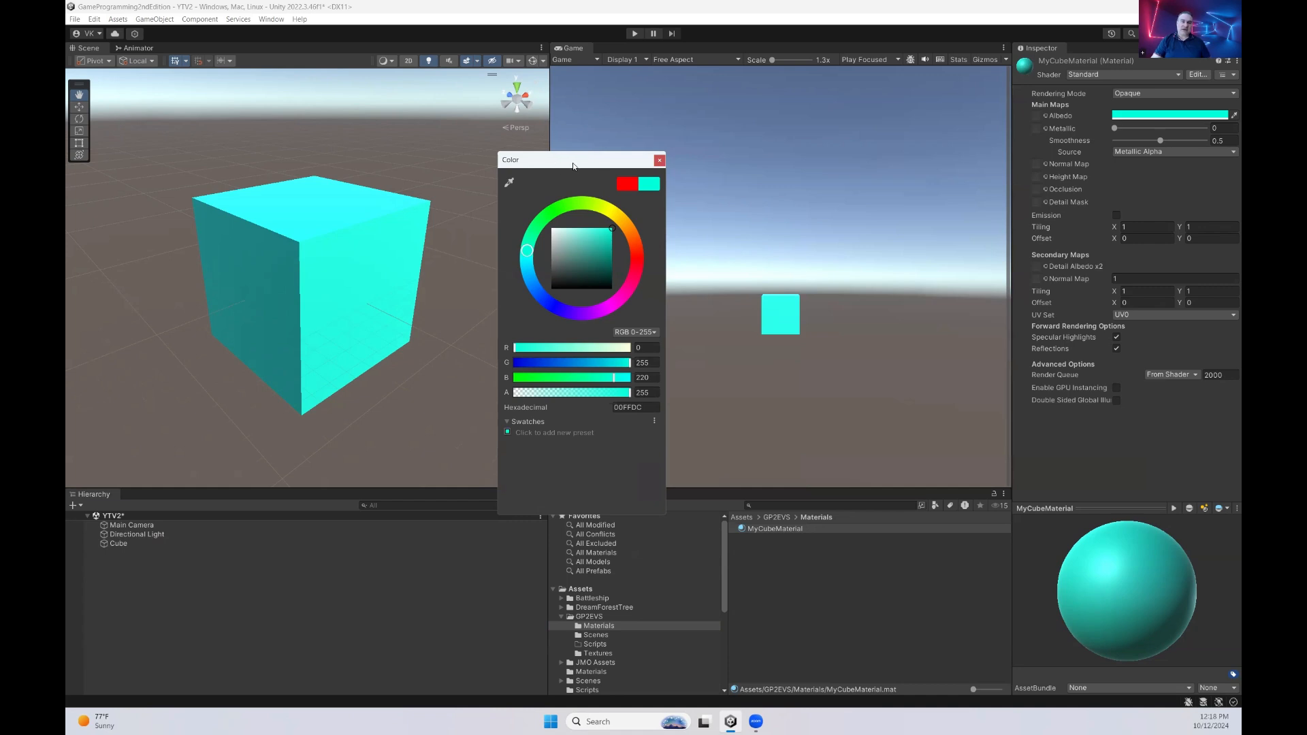
pyautogui.moveTo(573, 166); pyautogui.dragTo(658, 160)
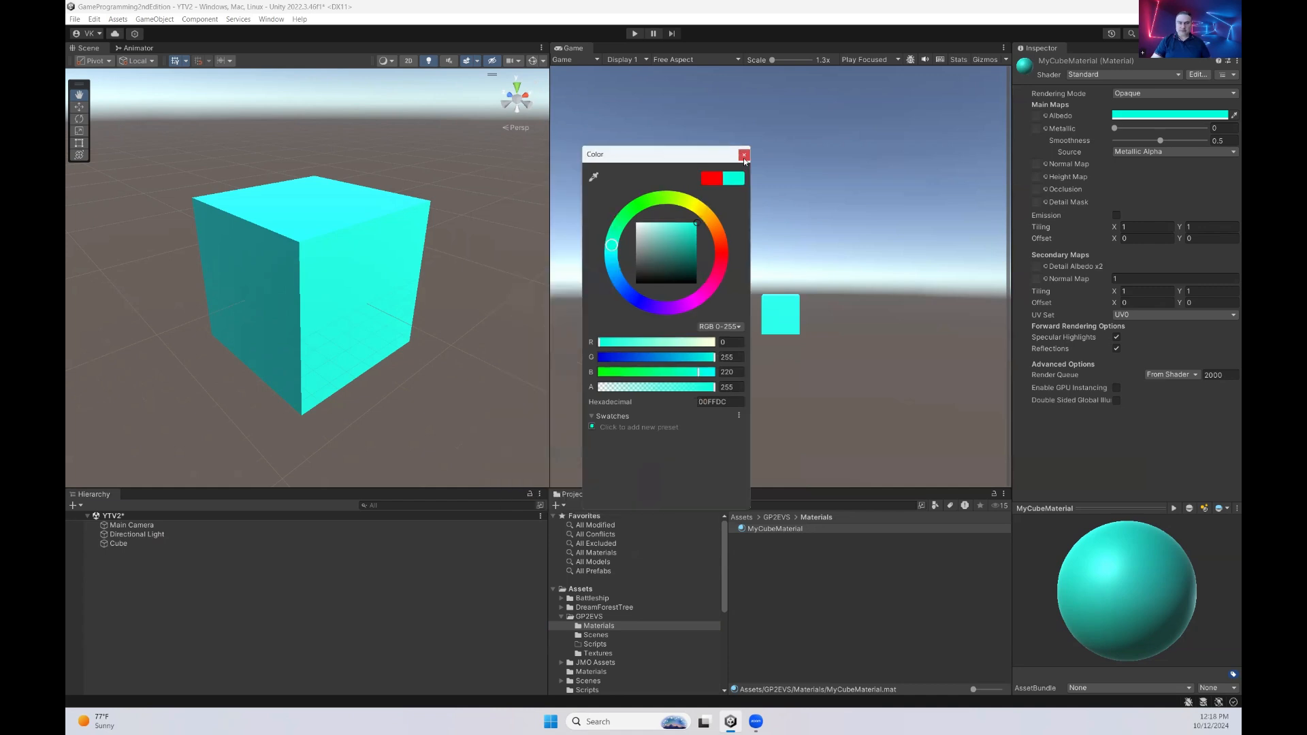
pyautogui.click(743, 156)
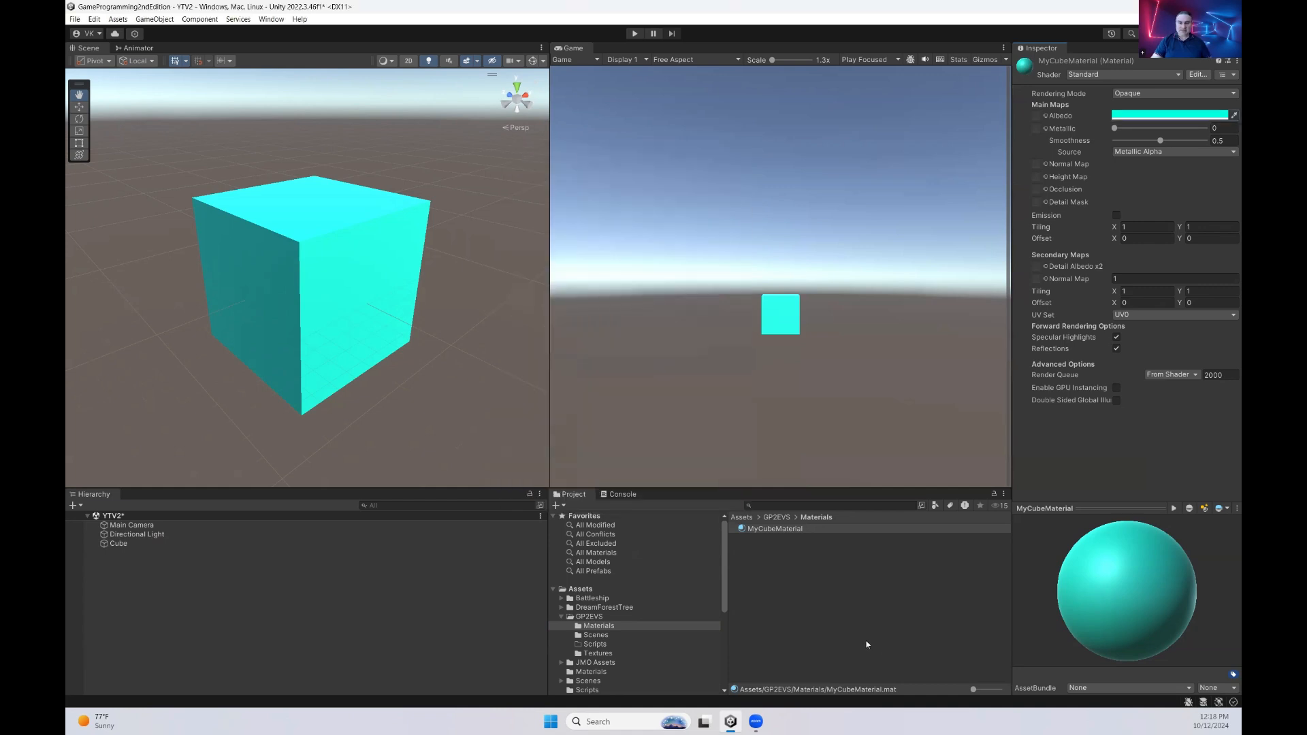
# Add a second 3D cube to the scene
pyautogui.click(790, 595)
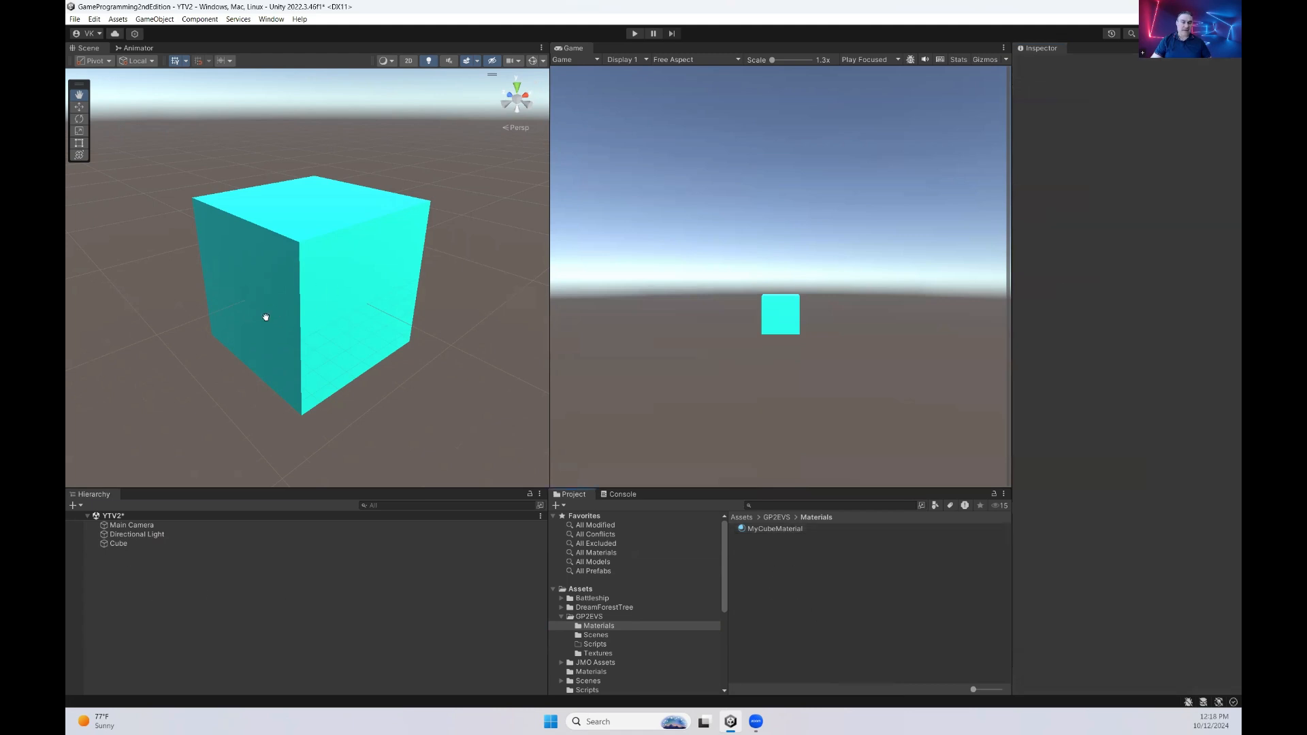
pyautogui.scroll(-2, 291, 303)
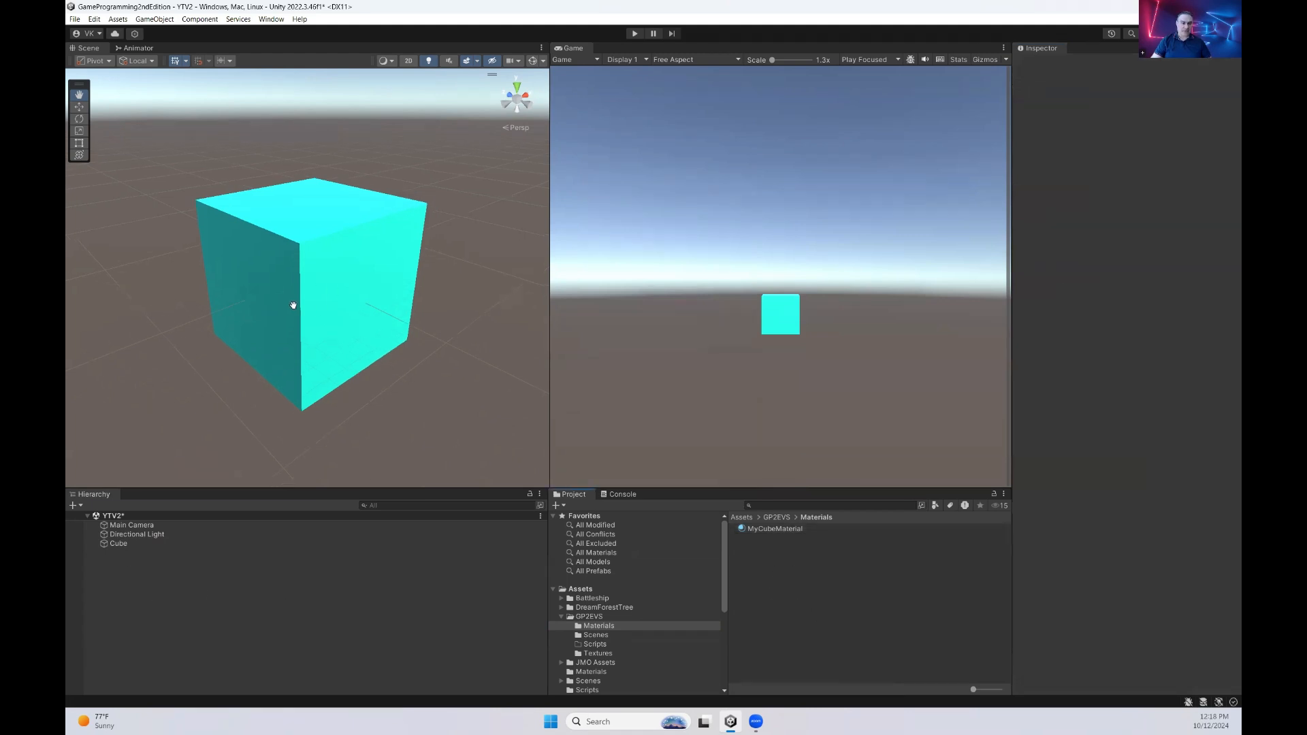
pyautogui.rightClick(127, 590)
pyautogui.moveTo(250, 472)
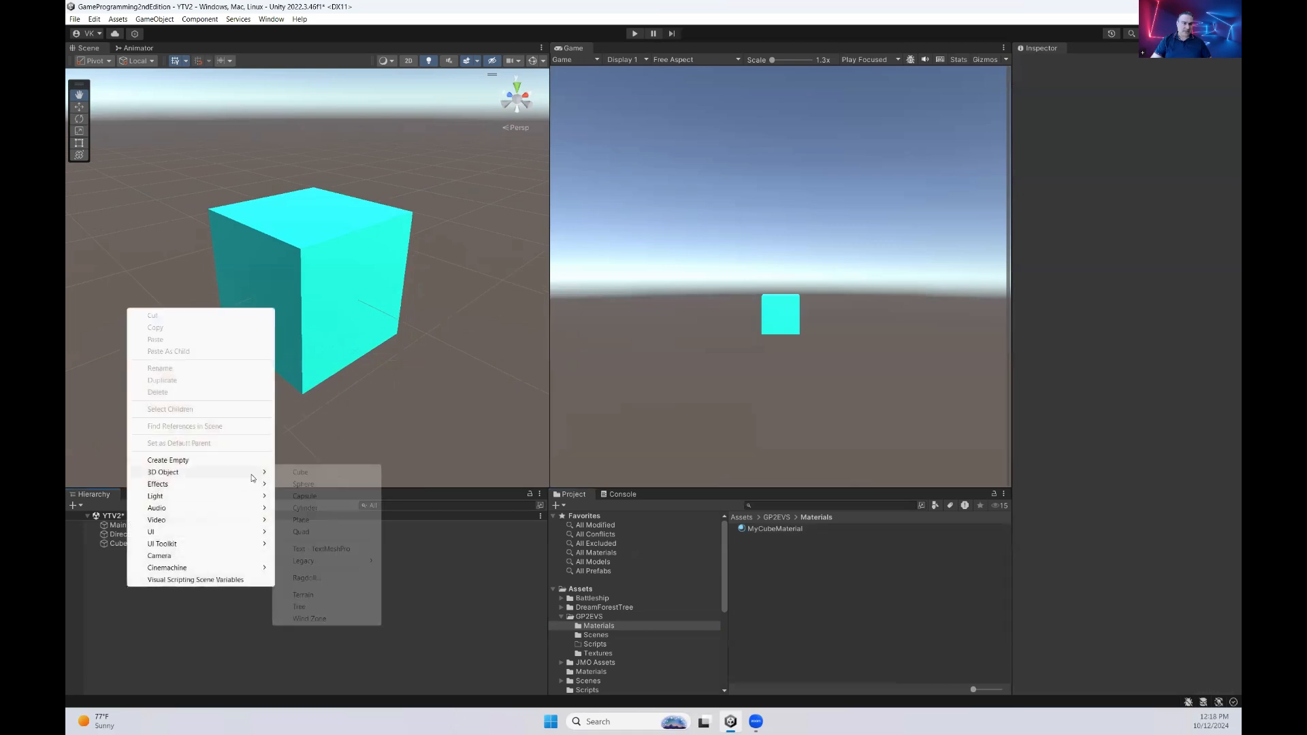
pyautogui.click(323, 474)
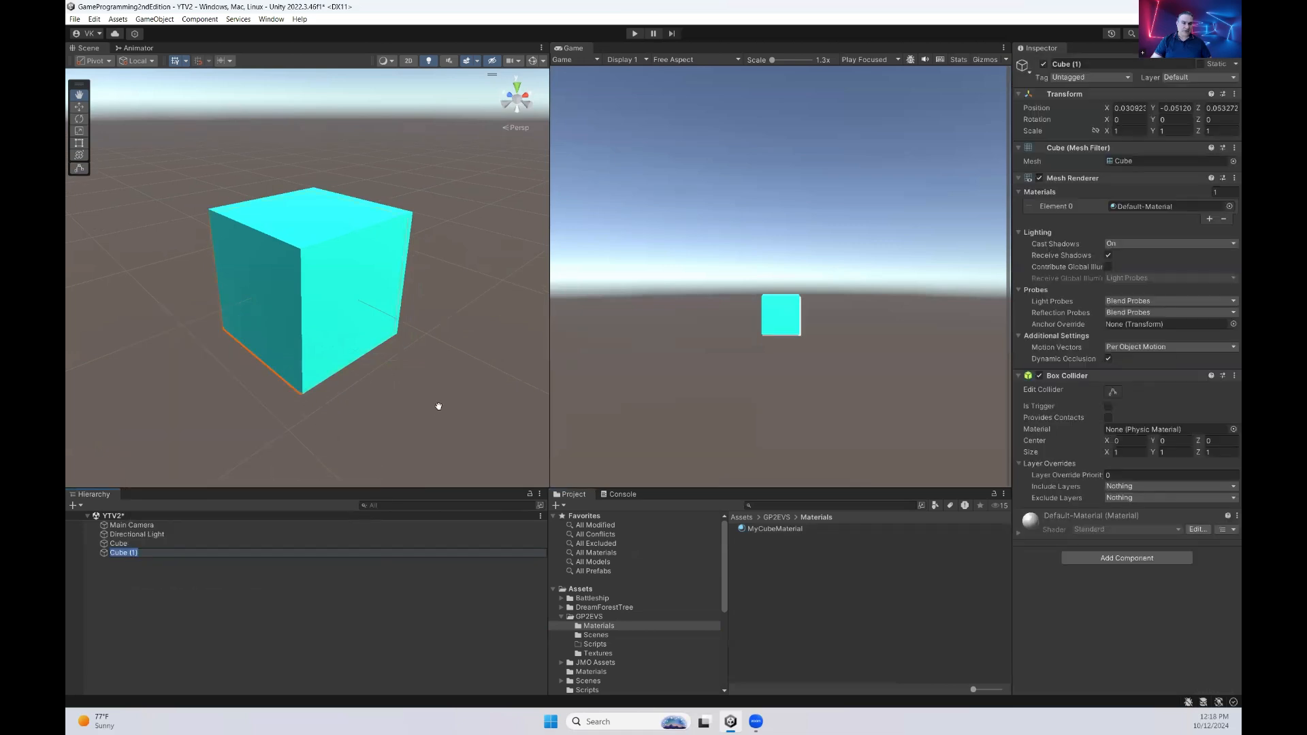
# Rename the newly added cube as Cube1
pyautogui.click(159, 552)
pyautogui.press('BackSpace')
pyautogui.press('BackSpace')
pyautogui.press('BackSpace')
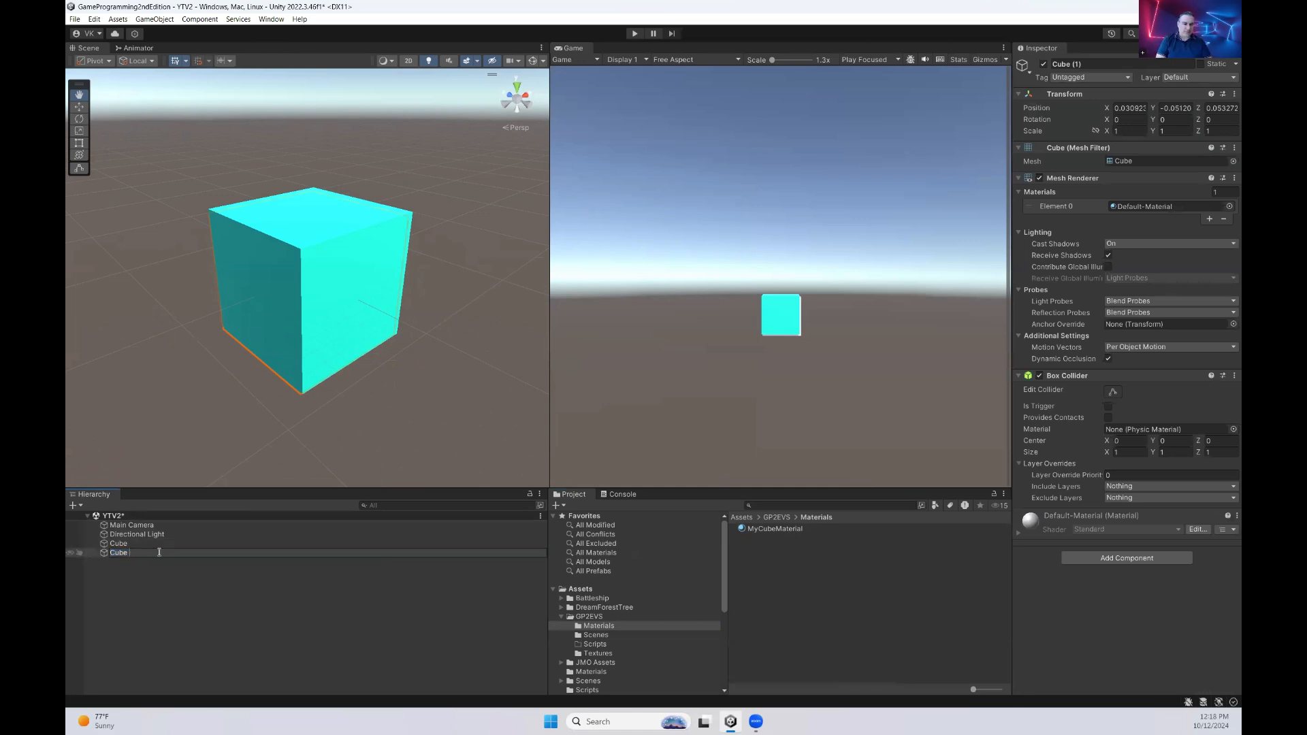
pyautogui.write('1')
pyautogui.press('Left')
pyautogui.press('BackSpace')
pyautogui.press('Return')
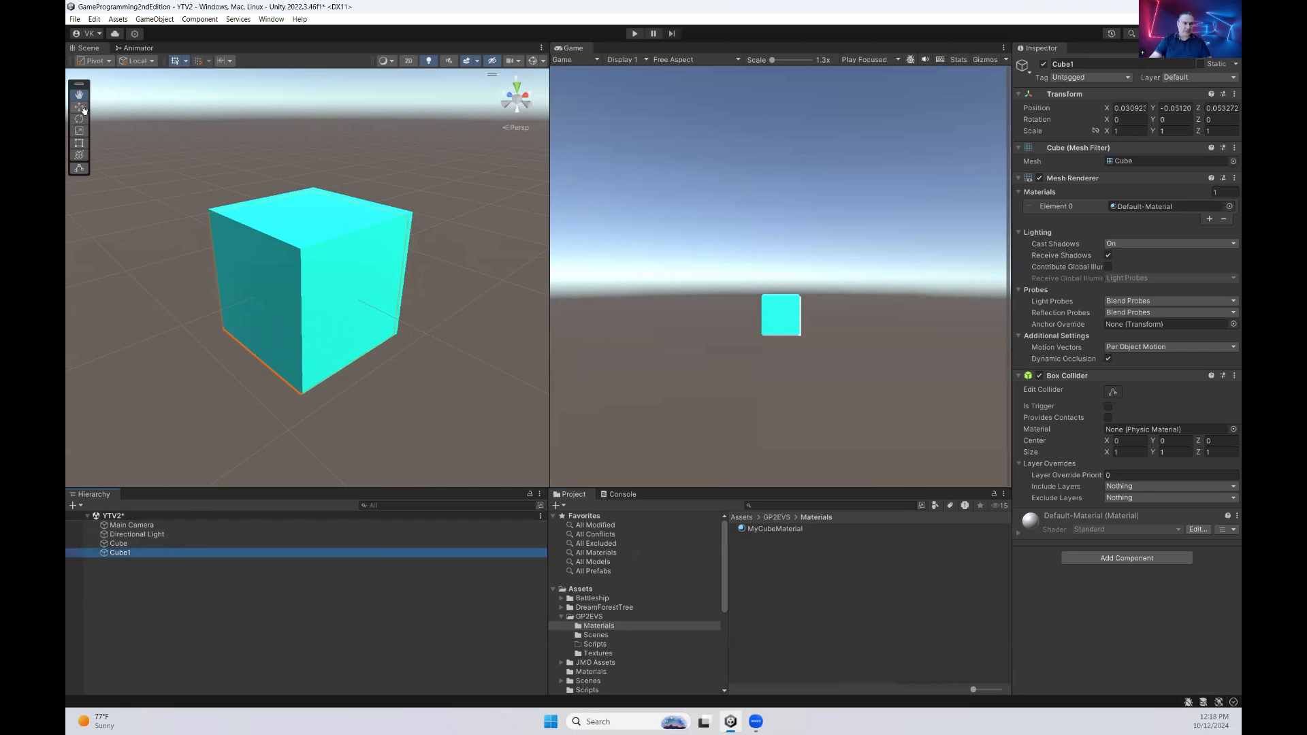
# Move Cube1 above the cyan cube, to about X -0.655 and Y 1.186, and apply MyCubeMaterial to it
pyautogui.click(80, 107)
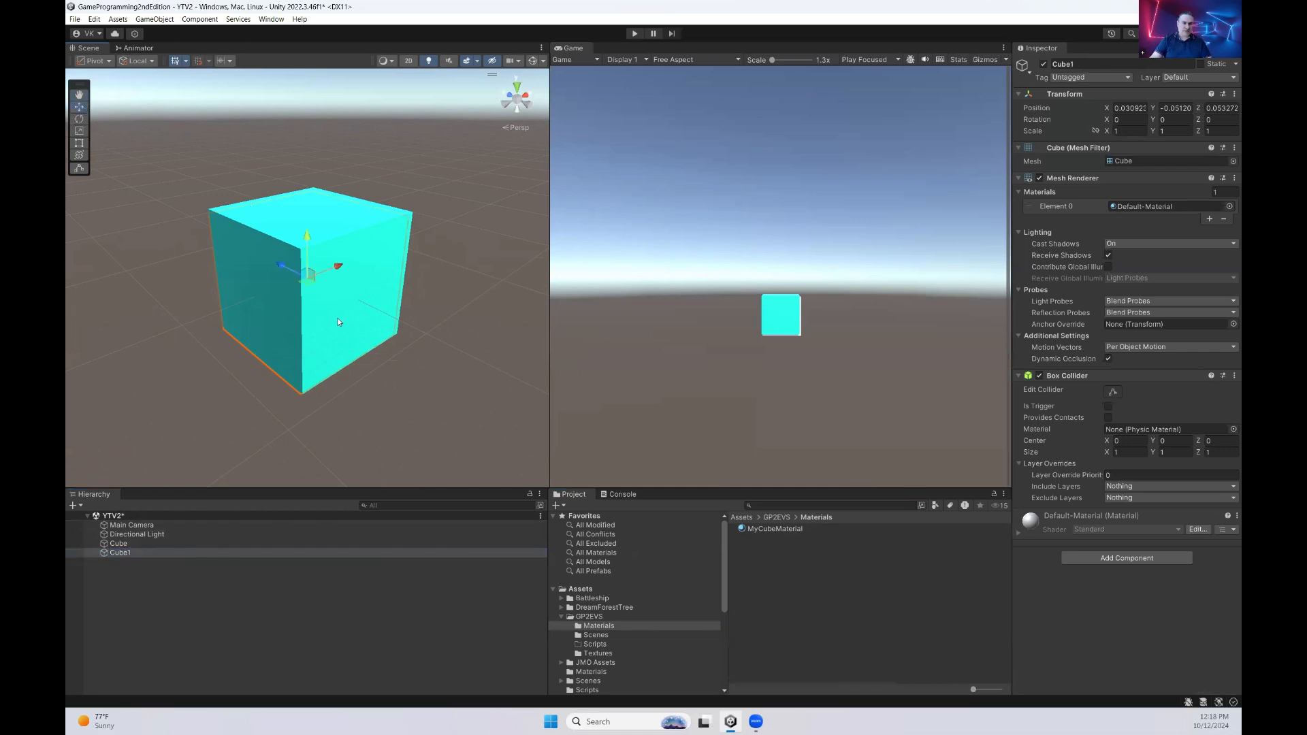
pyautogui.moveTo(336, 264); pyautogui.dragTo(289, 292)
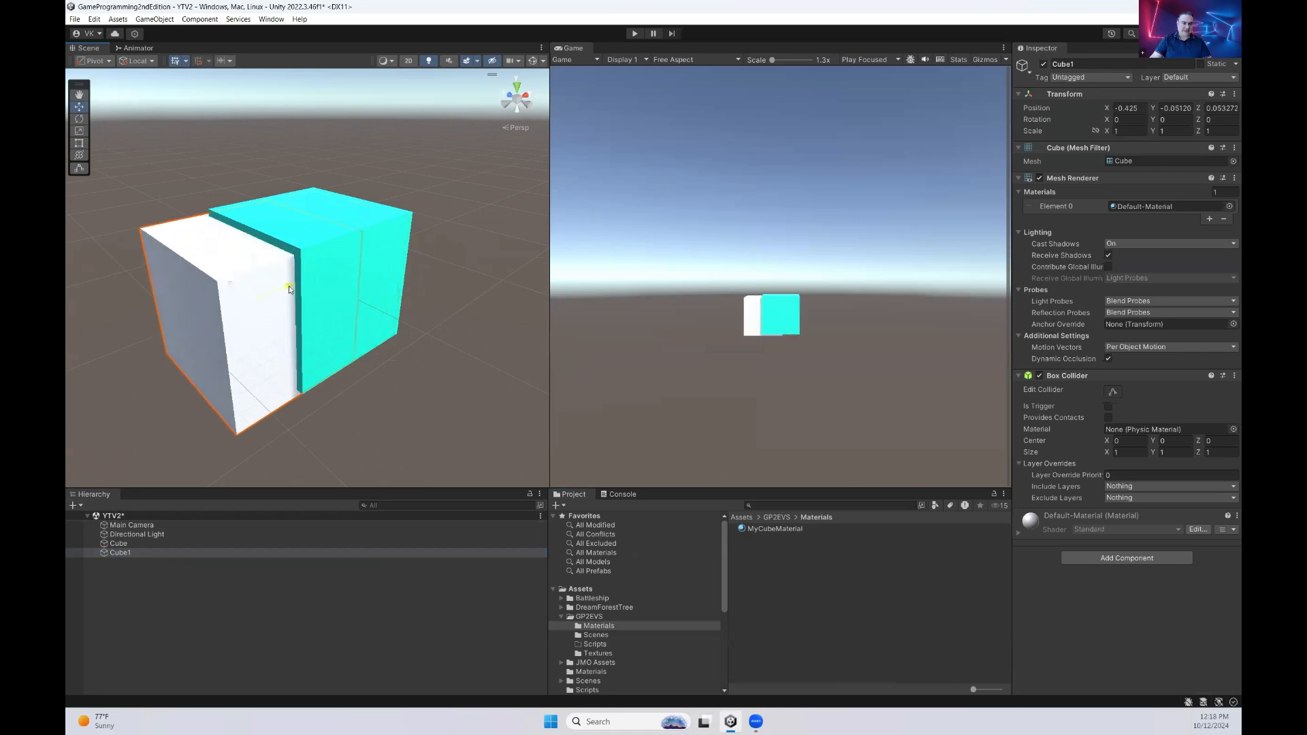
pyautogui.scroll(-3, 273, 308)
pyautogui.scroll(-2, 273, 309)
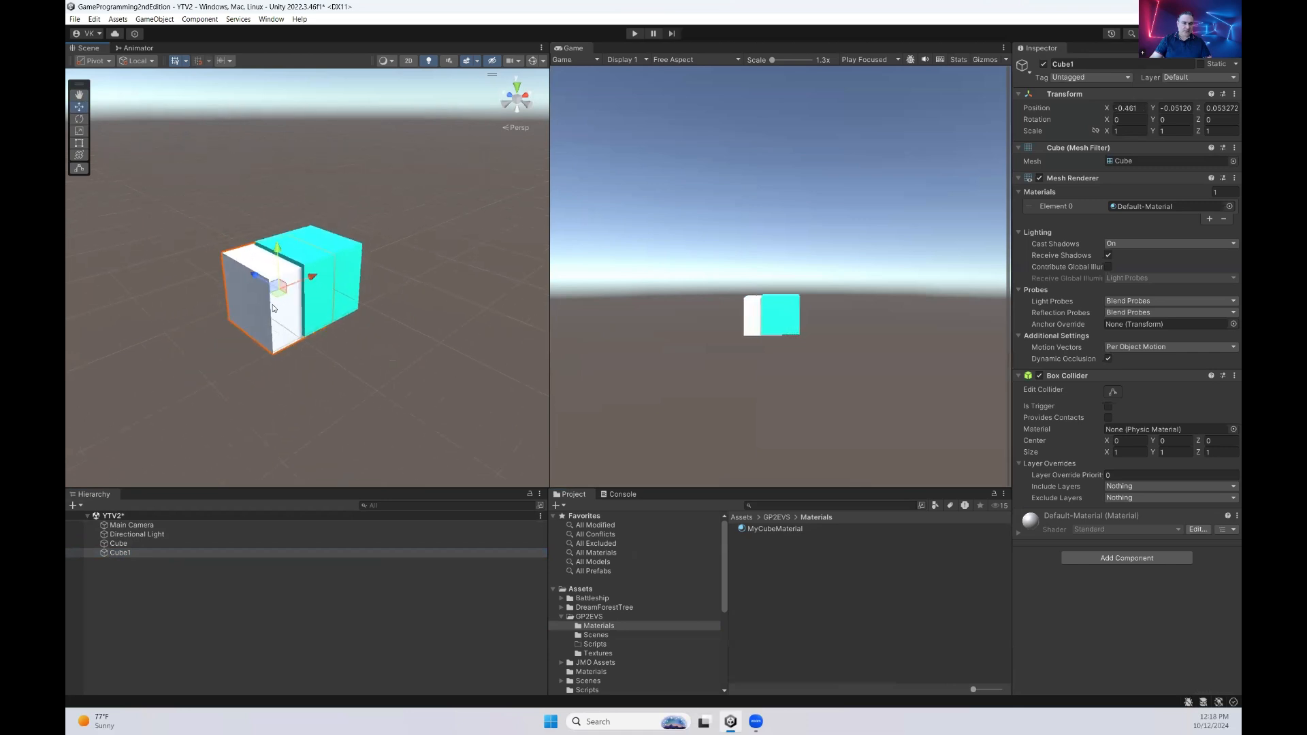
pyautogui.moveTo(277, 249); pyautogui.dragTo(274, 145)
pyautogui.moveTo(313, 196); pyautogui.dragTo(302, 203)
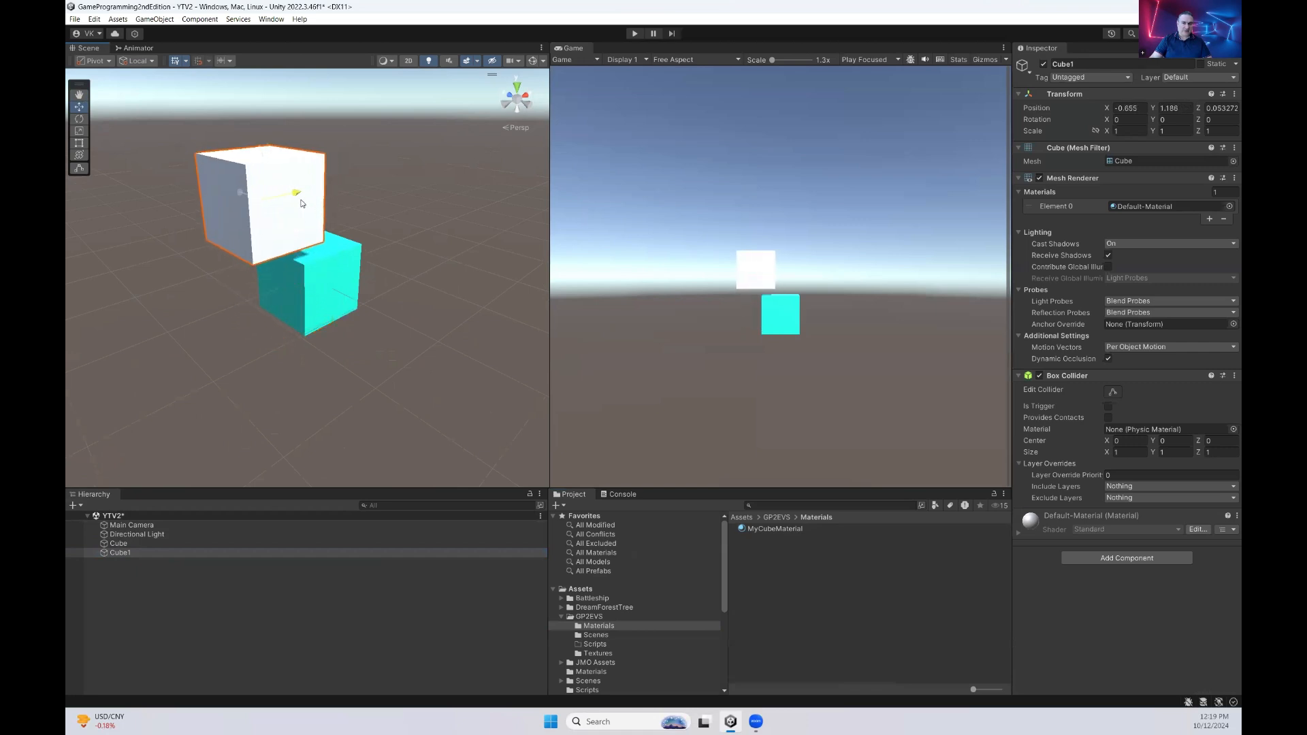
pyautogui.click(369, 332)
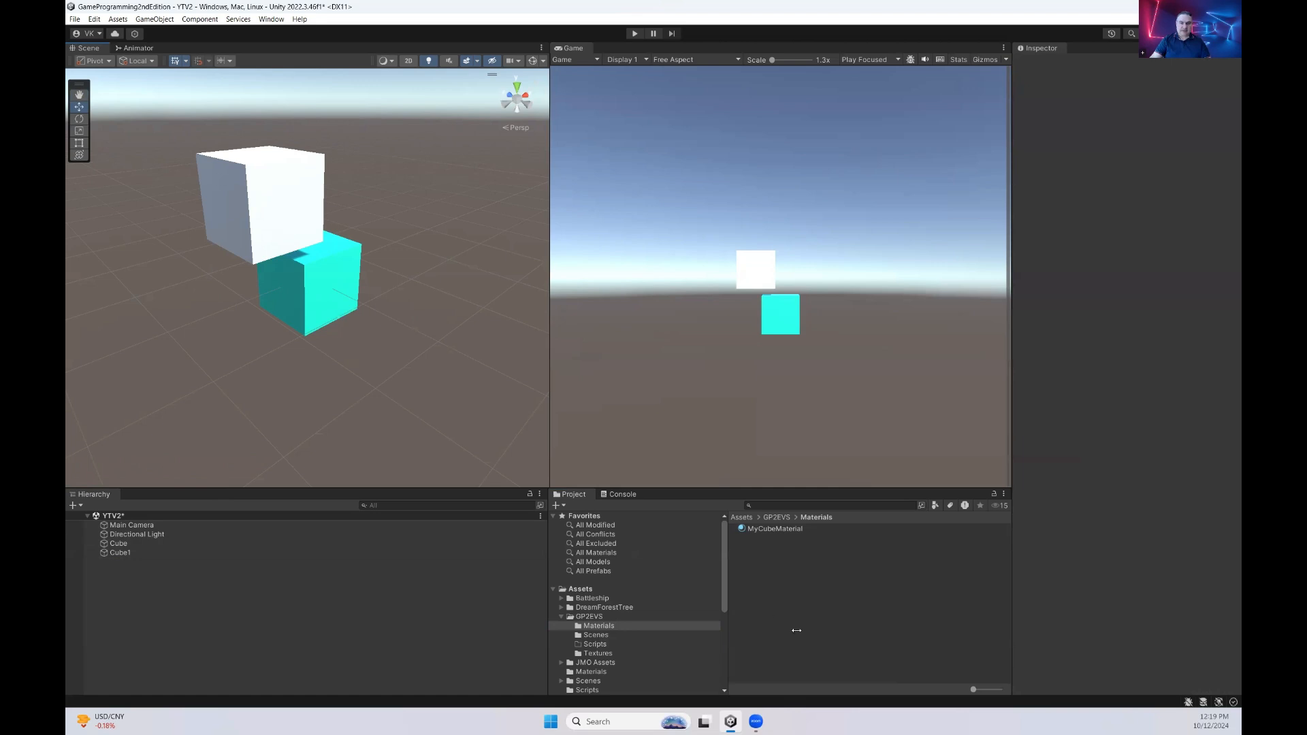
pyautogui.moveTo(779, 529); pyautogui.dragTo(294, 223)
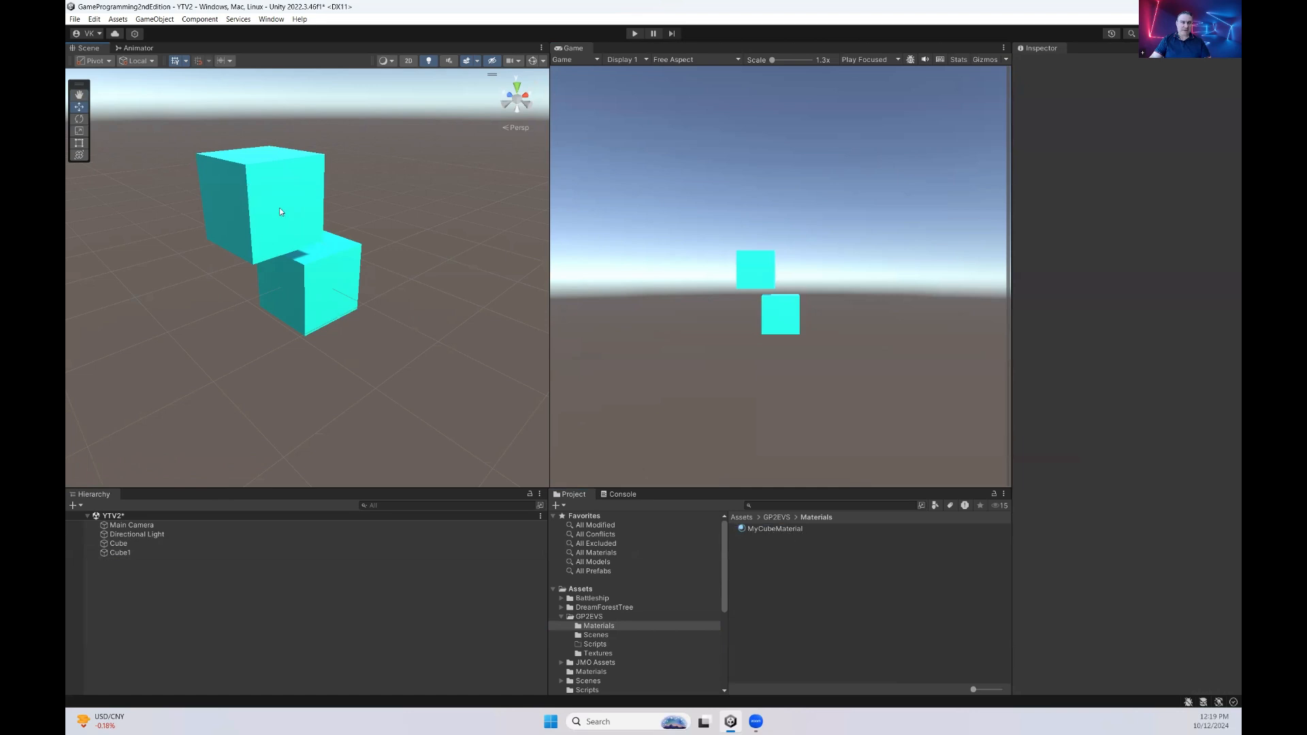
# Create a new material named MyTransparentCubeMaterial in the Materials folder
pyautogui.rightClick(774, 567)
pyautogui.moveTo(904, 260)
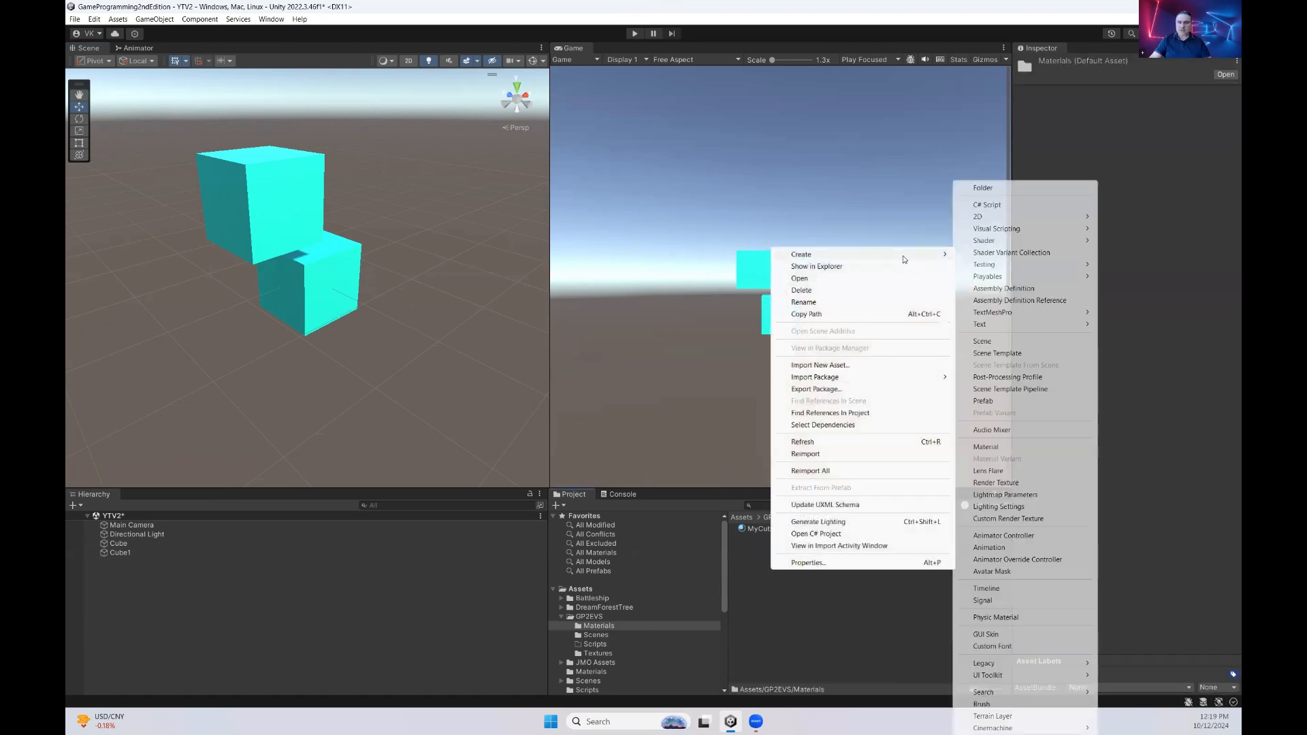
pyautogui.click(986, 447)
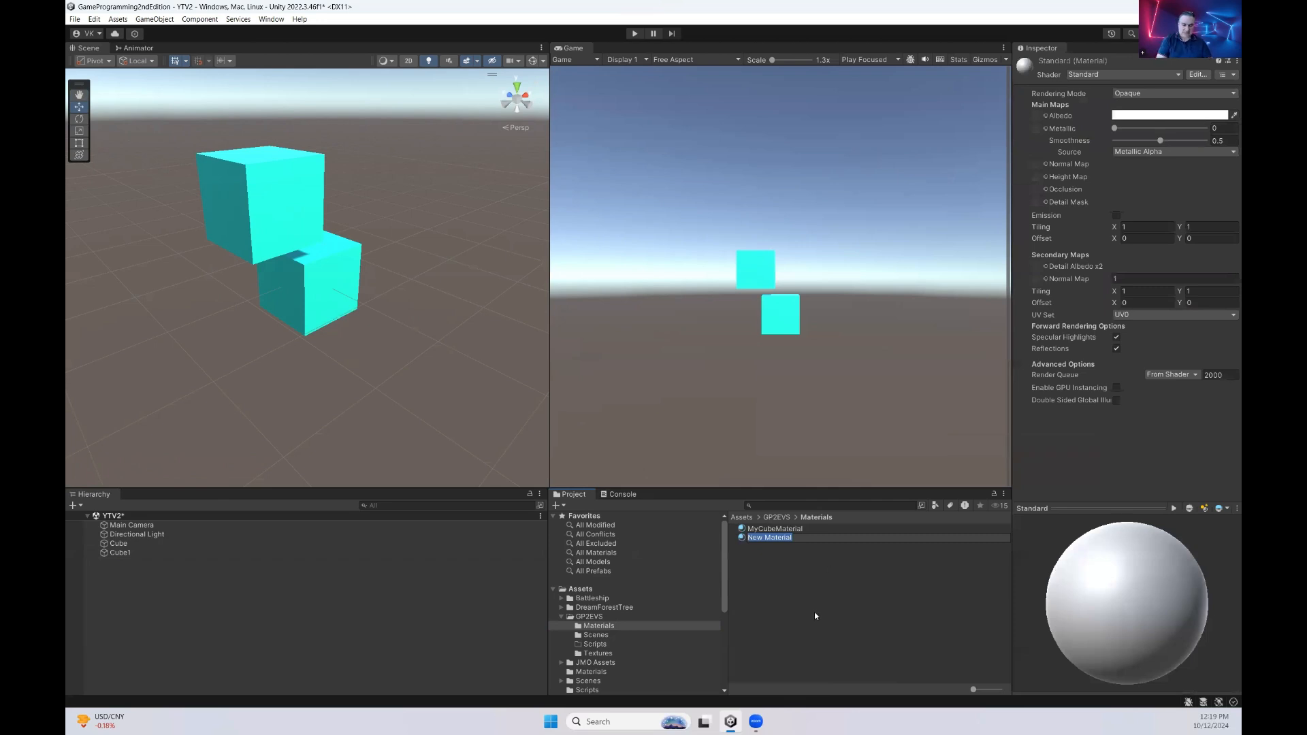
pyautogui.write('MyTransparentCubeMa')
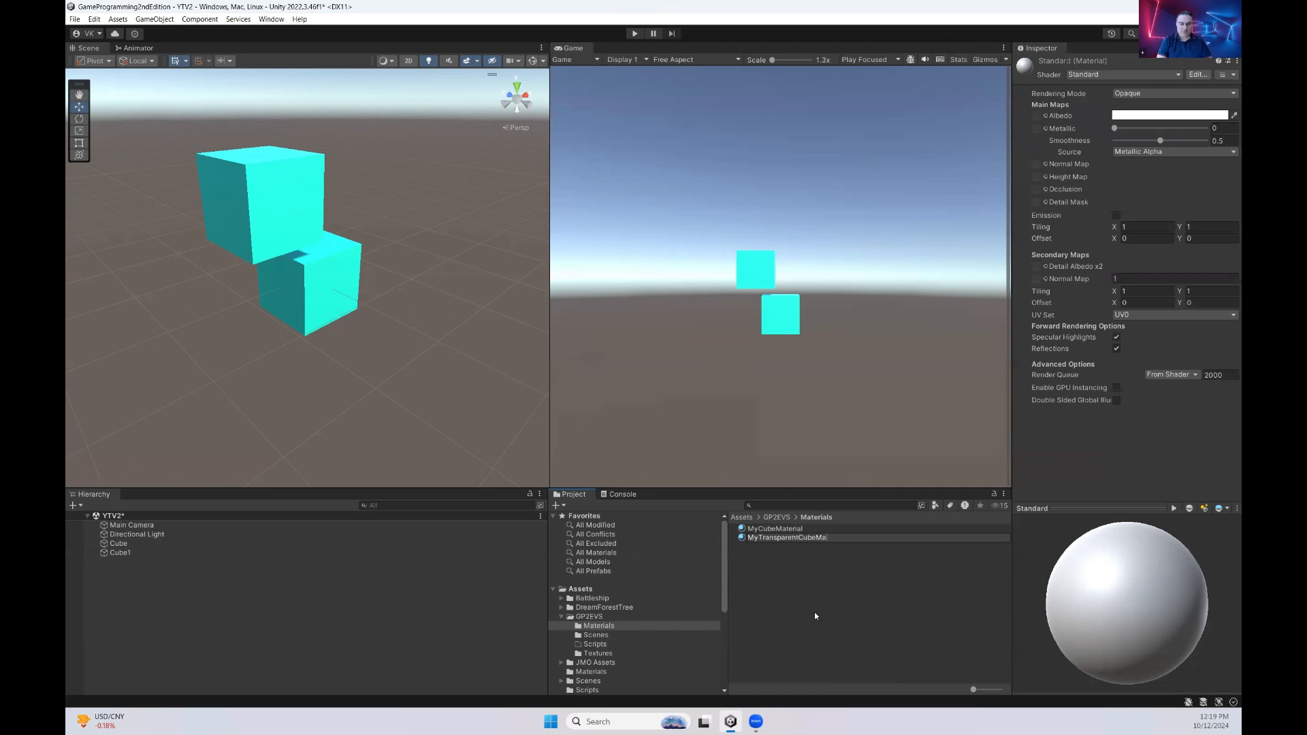
pyautogui.write('terial')
pyautogui.press('Return')
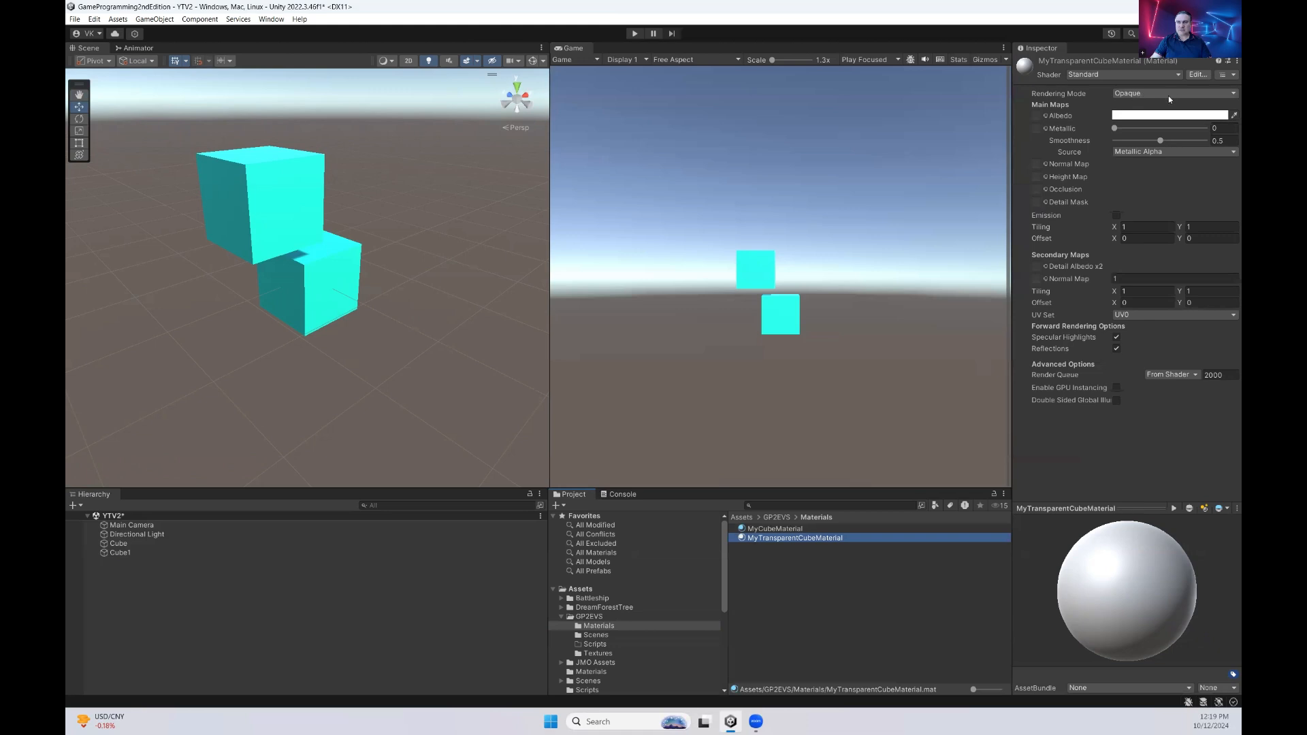
# Set MyTransparentCubeMaterial's rendering mode to Transparent and its albedo color to pure green with RGB values 0, 255, 0
pyautogui.click(1146, 95)
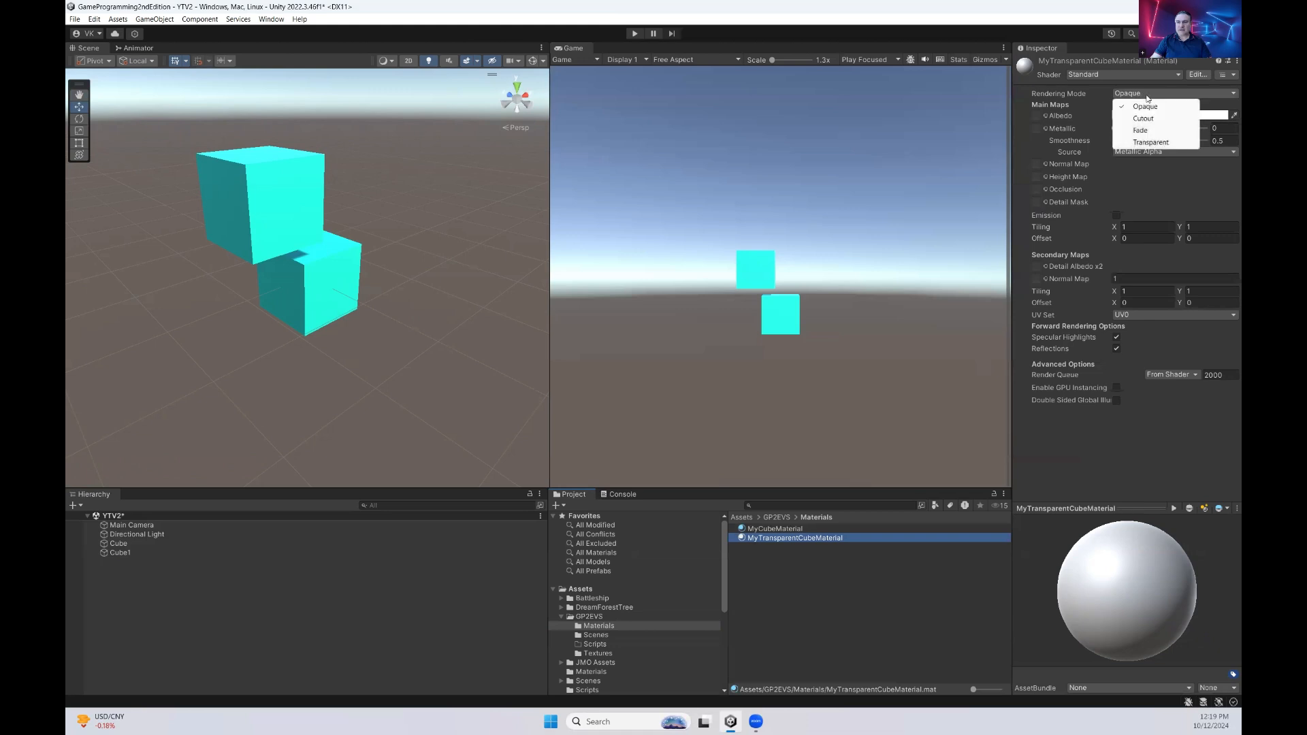
pyautogui.click(1151, 142)
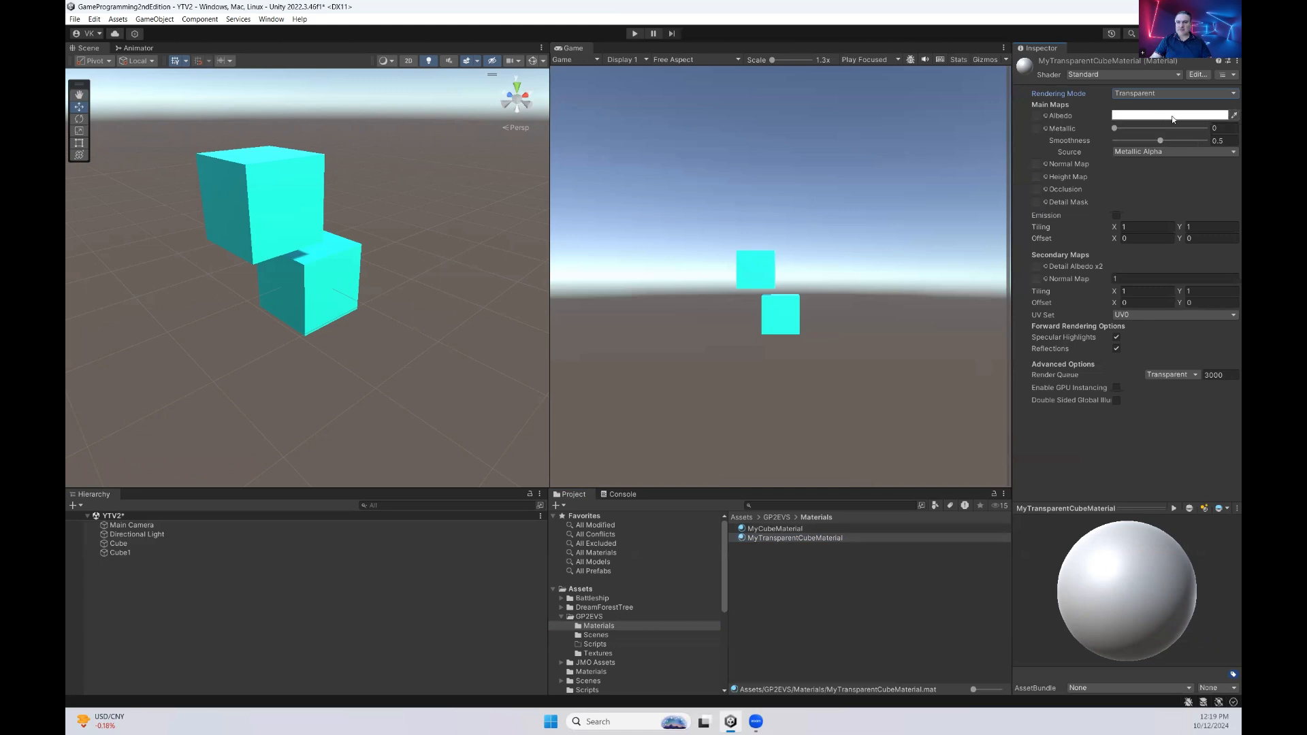
pyautogui.click(1172, 119)
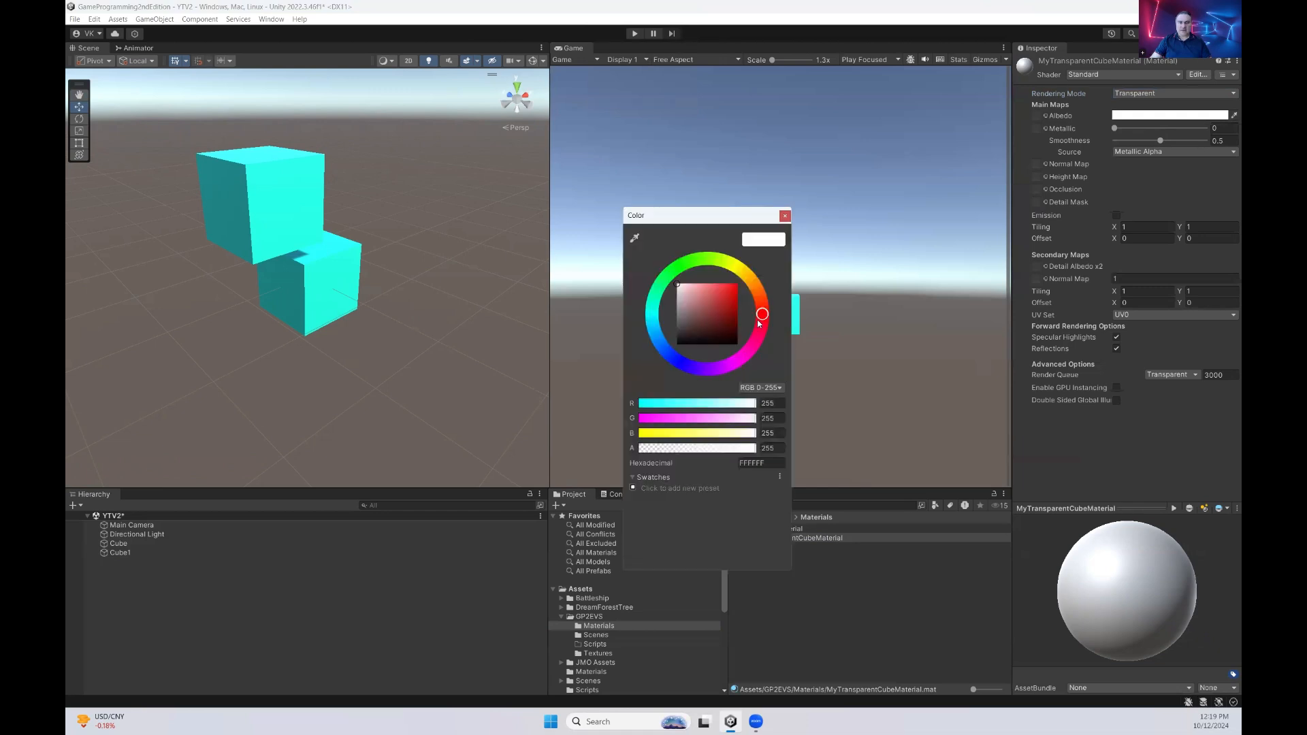
pyautogui.moveTo(734, 325); pyautogui.dragTo(751, 281)
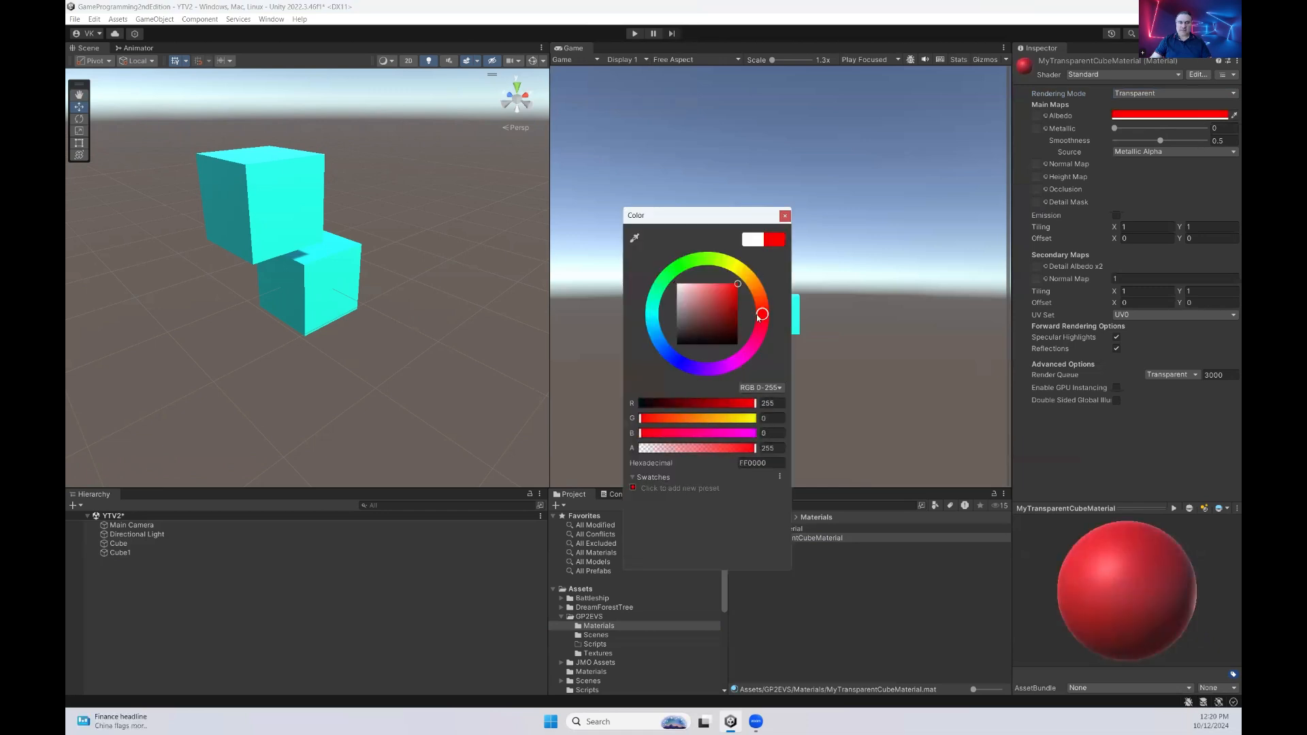
pyautogui.moveTo(763, 315)
pyautogui.mouseDown()
pyautogui.moveTo(754, 287)
pyautogui.moveTo(688, 271)
pyautogui.mouseUp()
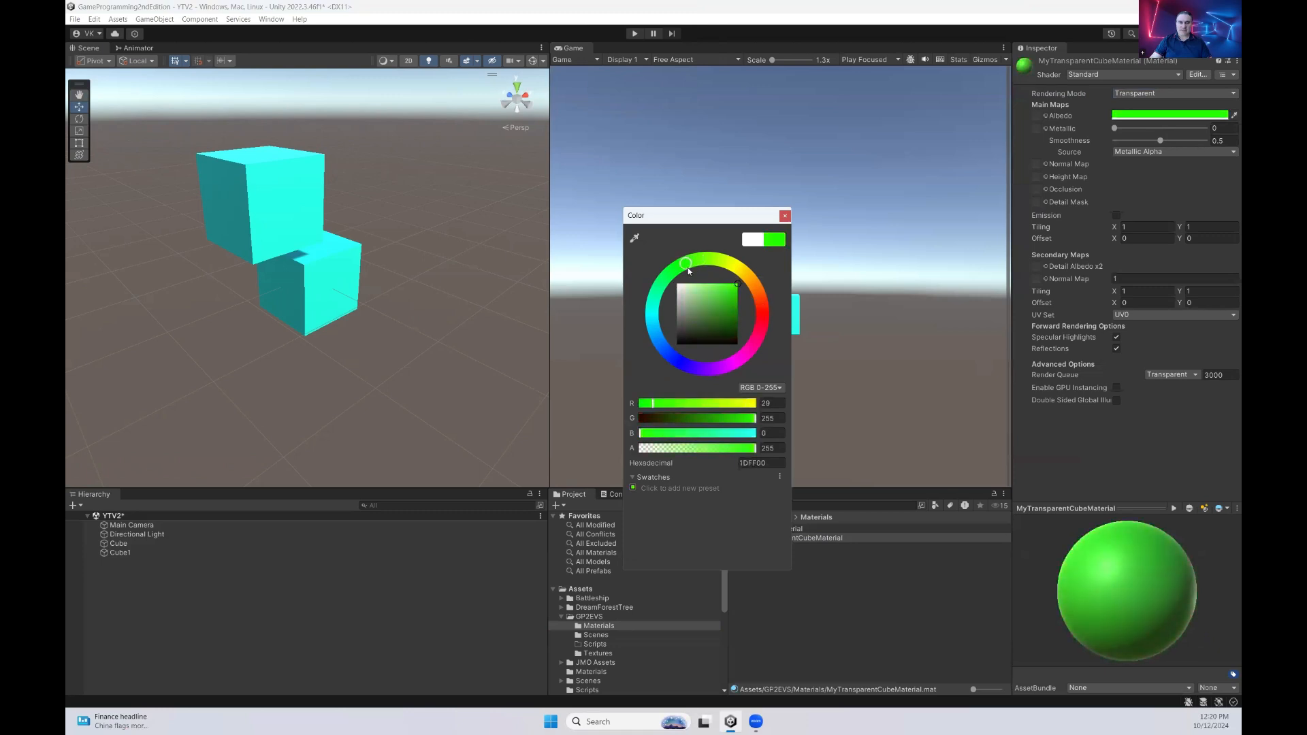
pyautogui.click(780, 405)
pyautogui.write('0')
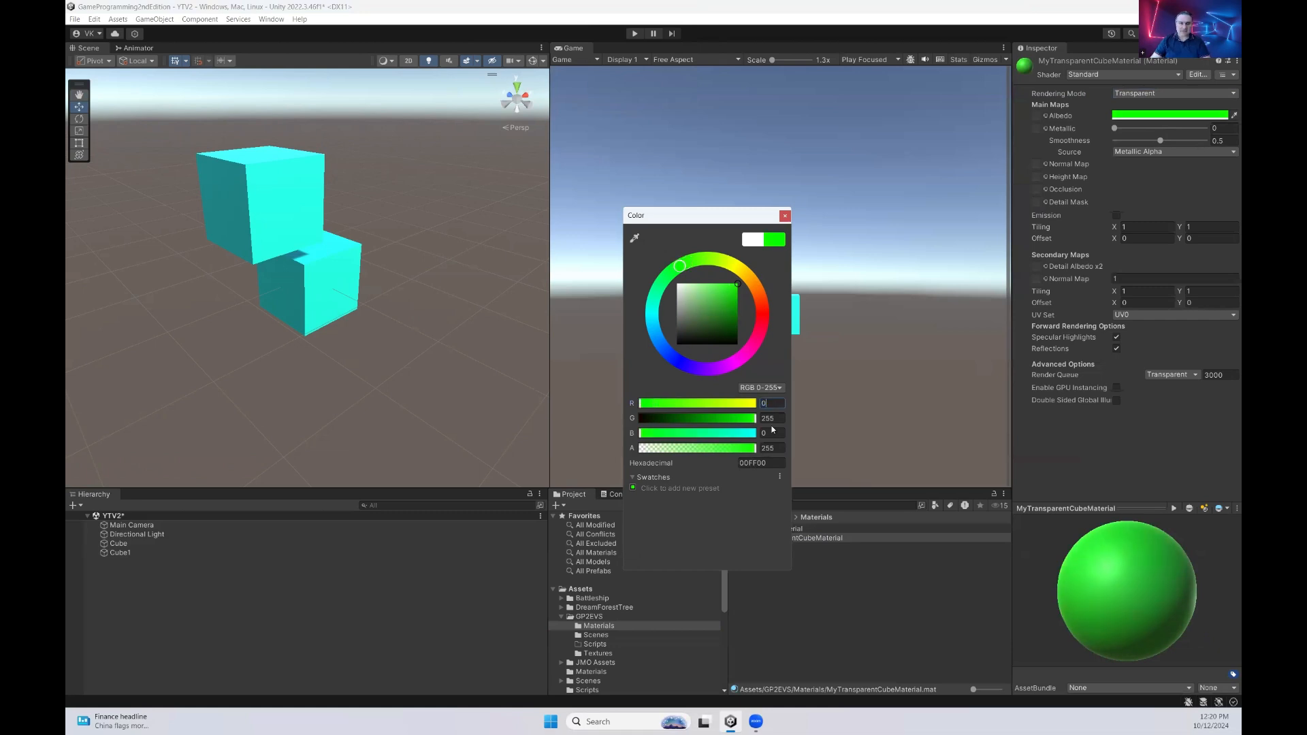
pyautogui.click(773, 420)
pyautogui.doubleClick(774, 420)
# Set the alpha of MyTransparentCubeMaterial's green albedo color to 122, checking the material preview
pyautogui.moveTo(754, 453); pyautogui.dragTo(703, 455)
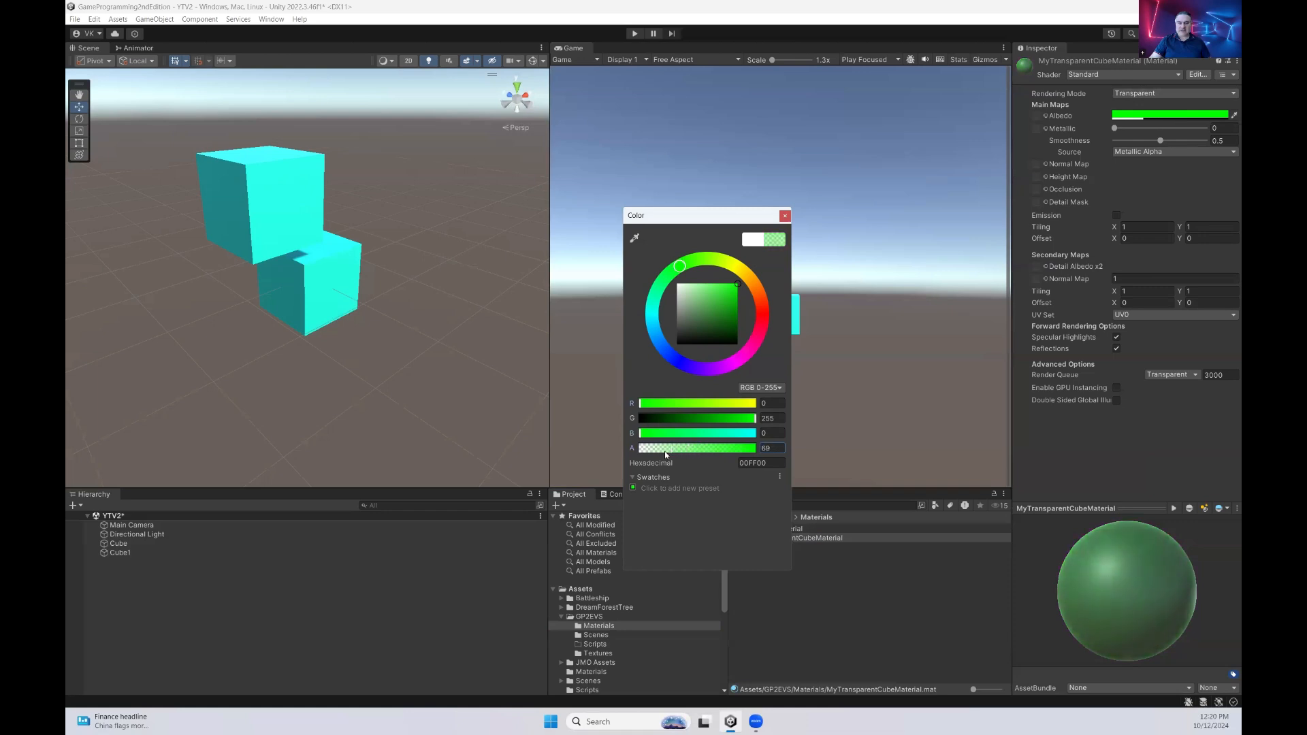
pyautogui.moveTo(1108, 591)
pyautogui.mouseDown()
pyautogui.moveTo(1084, 563)
pyautogui.moveTo(1100, 590)
pyautogui.moveTo(1145, 569)
pyautogui.moveTo(1116, 579)
pyautogui.mouseUp()
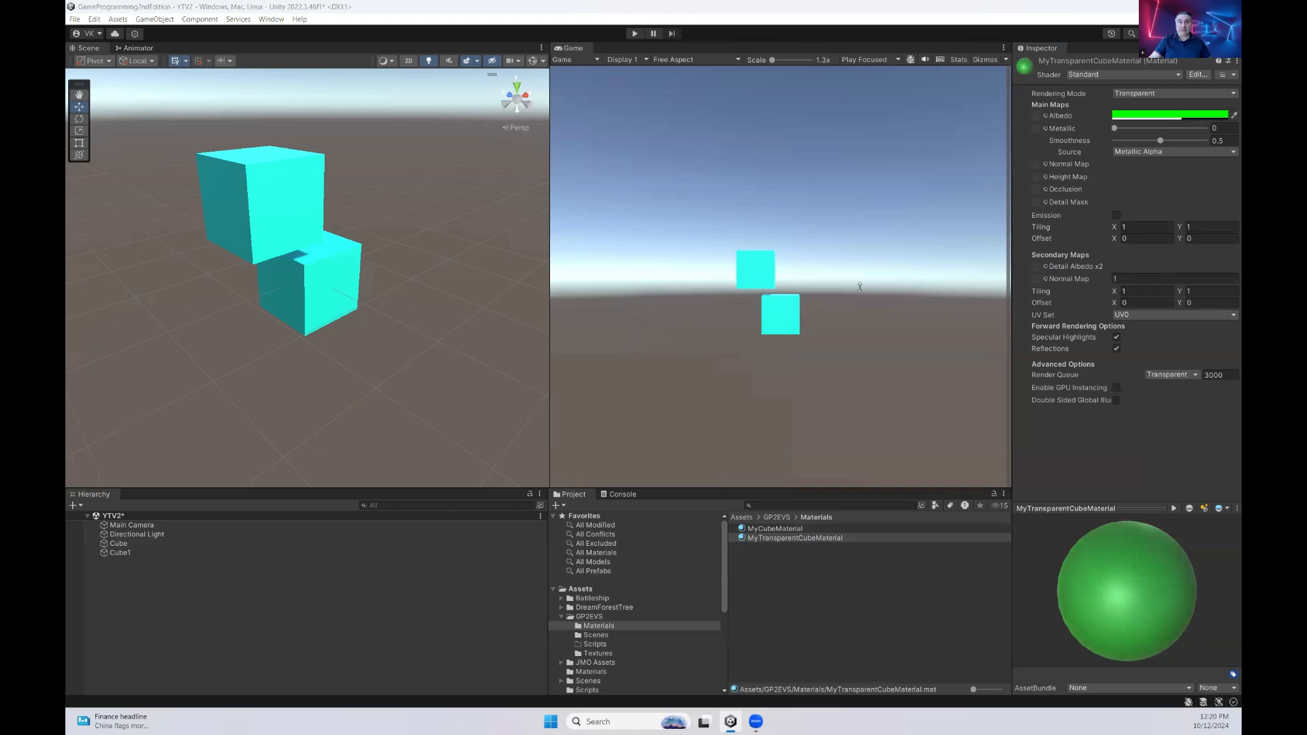
pyautogui.moveTo(590, 3); pyautogui.dragTo(670, 248)
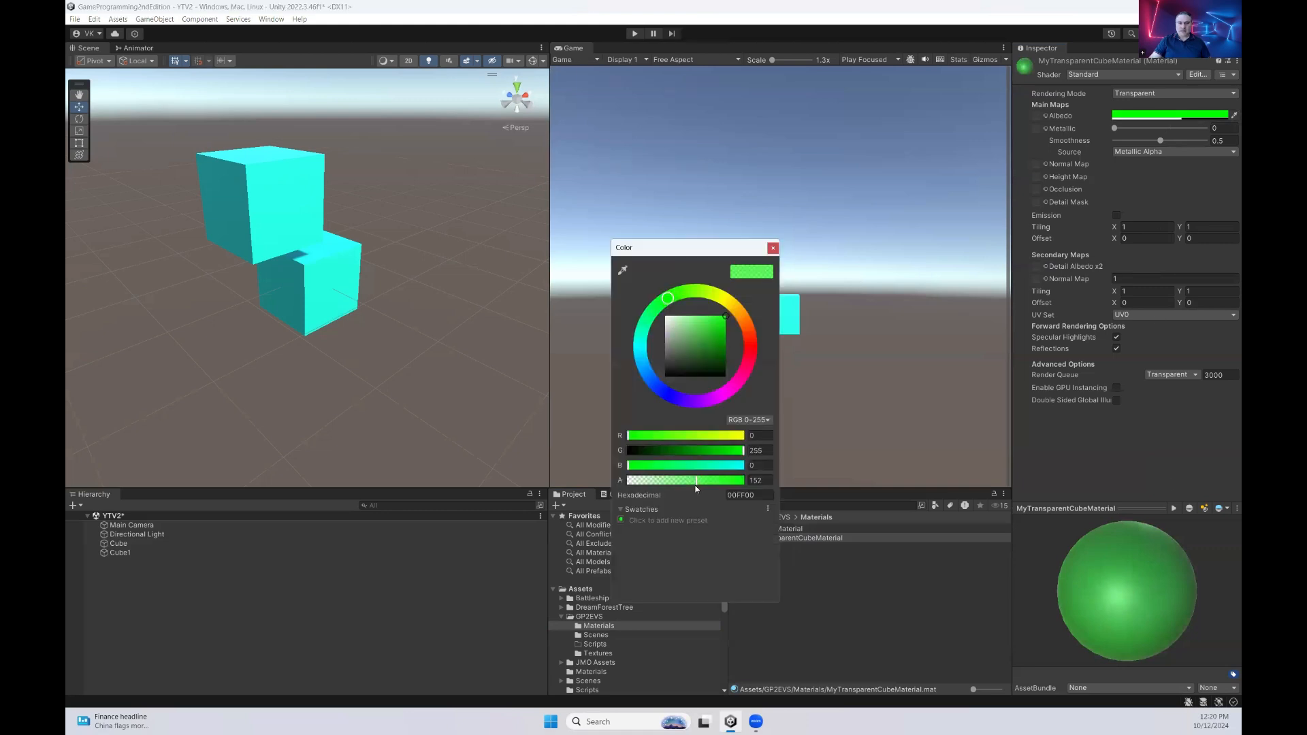
pyautogui.moveTo(696, 485)
pyautogui.mouseDown()
pyautogui.moveTo(648, 484)
pyautogui.moveTo(708, 485)
pyautogui.mouseUp()
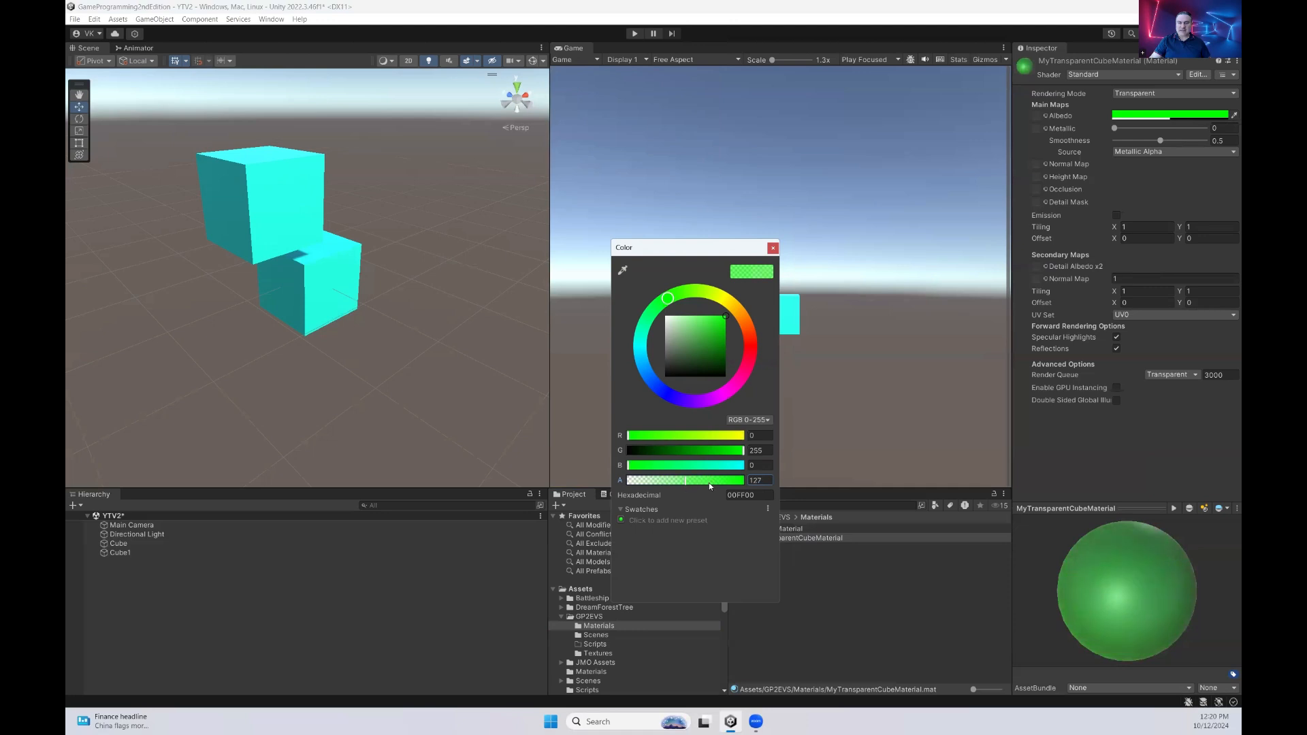
pyautogui.click(760, 480)
pyautogui.write('122')
pyautogui.click(773, 248)
# Apply MyTransparentCubeMaterial to Cube1 and move the cube in front of the cyan one, to about X -0.556, Y 0.066, Z -1.251
pyautogui.moveTo(794, 537); pyautogui.dragTo(267, 203)
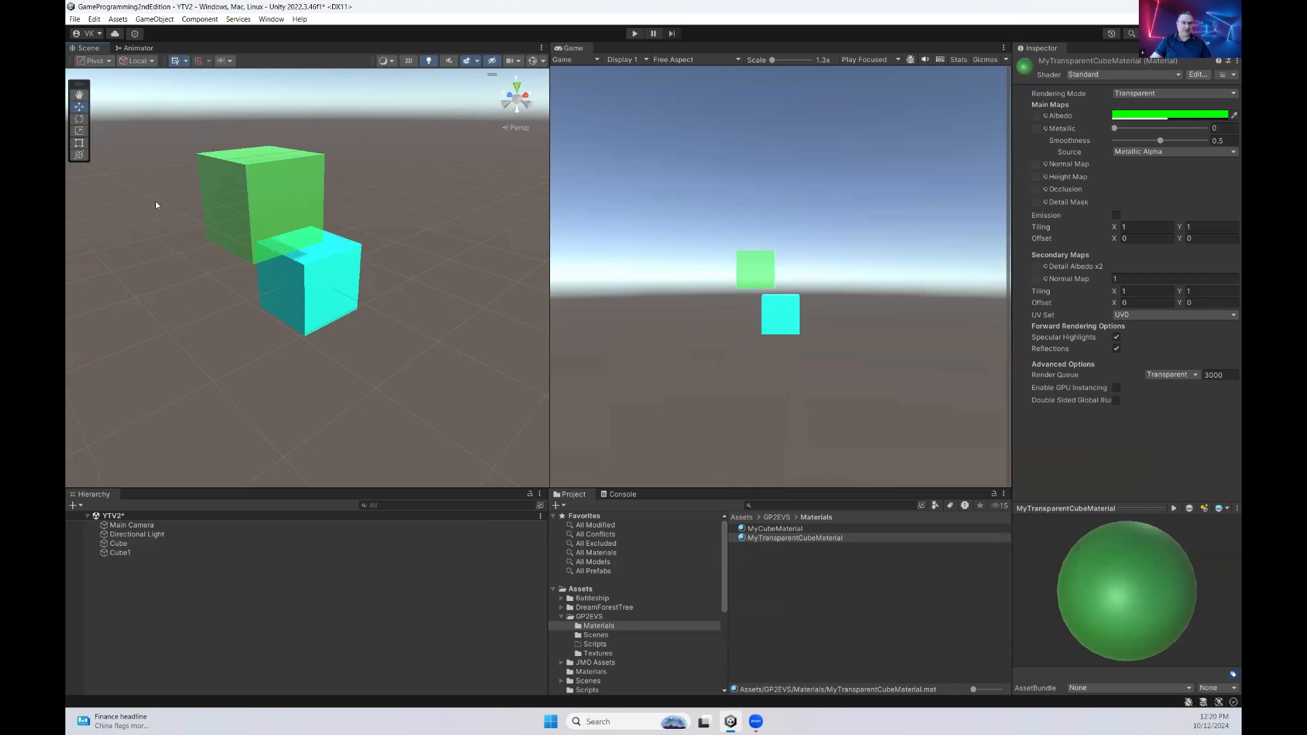
pyautogui.click(120, 552)
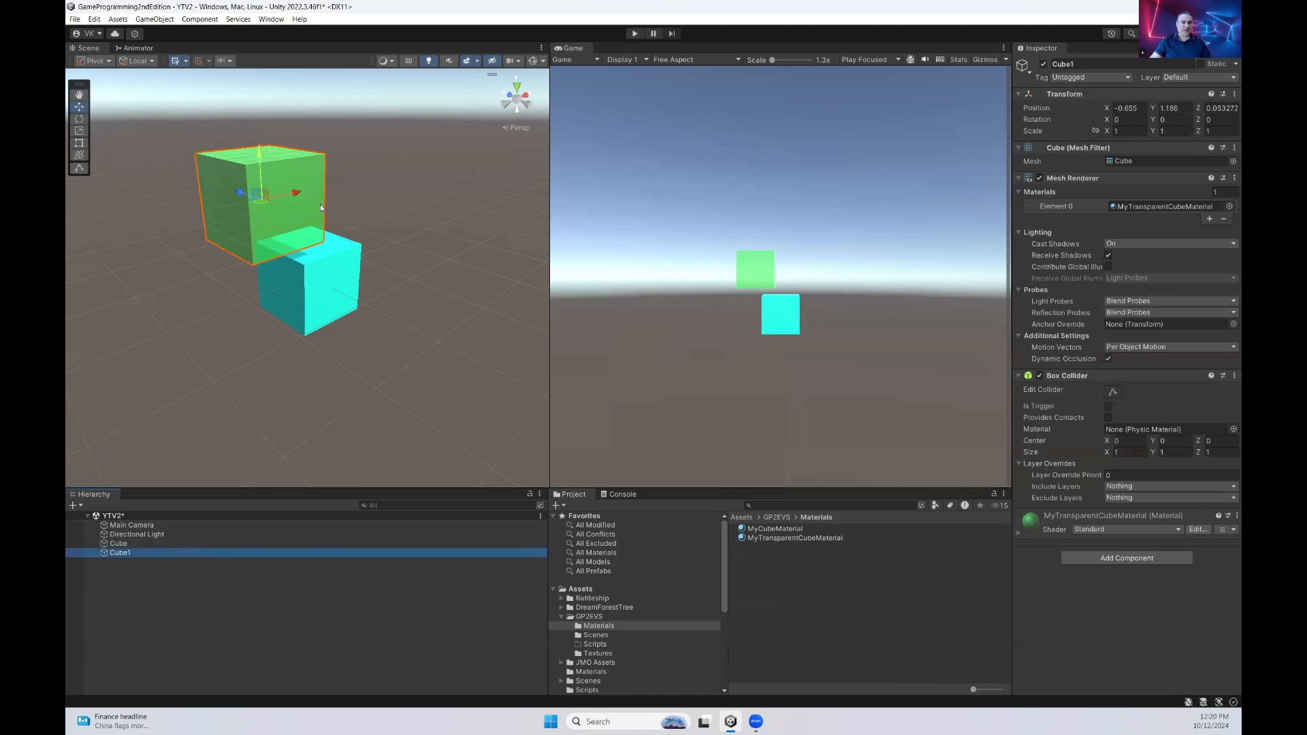
pyautogui.moveTo(239, 198); pyautogui.dragTo(308, 222)
pyautogui.moveTo(339, 179); pyautogui.dragTo(318, 314)
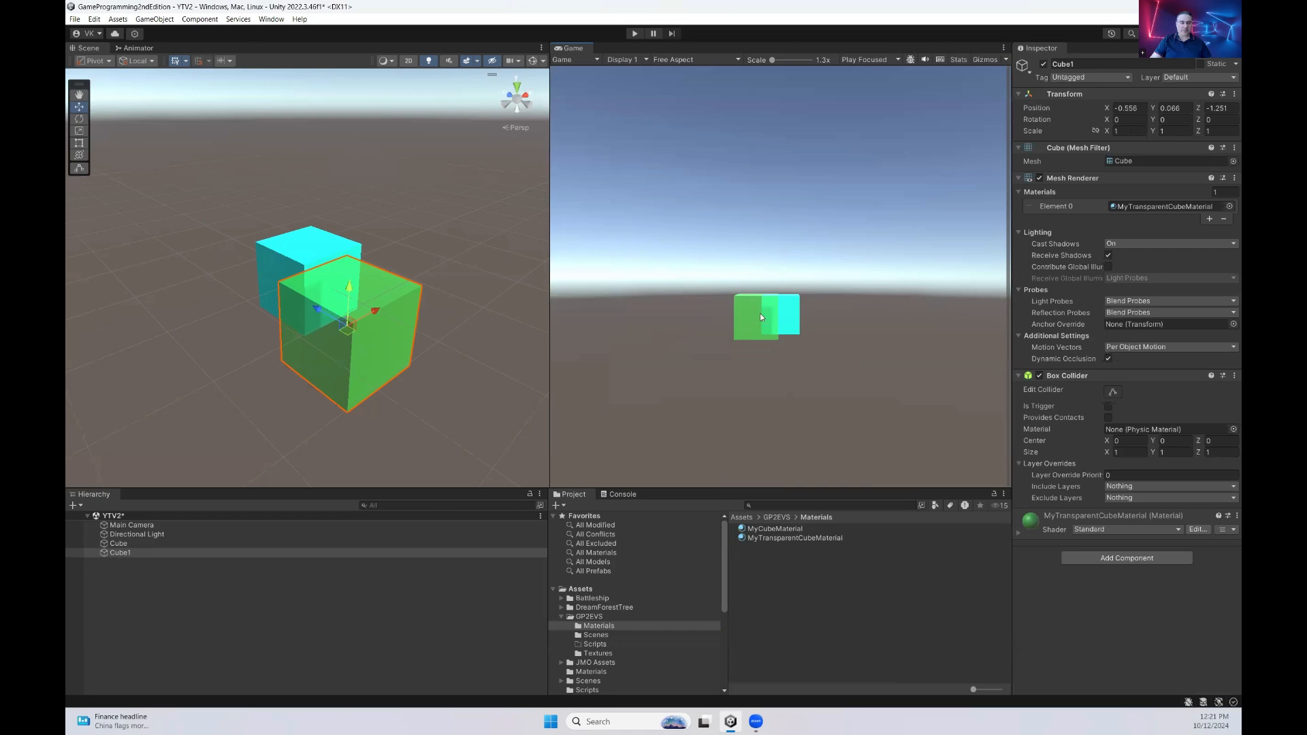
pyautogui.click(440, 338)
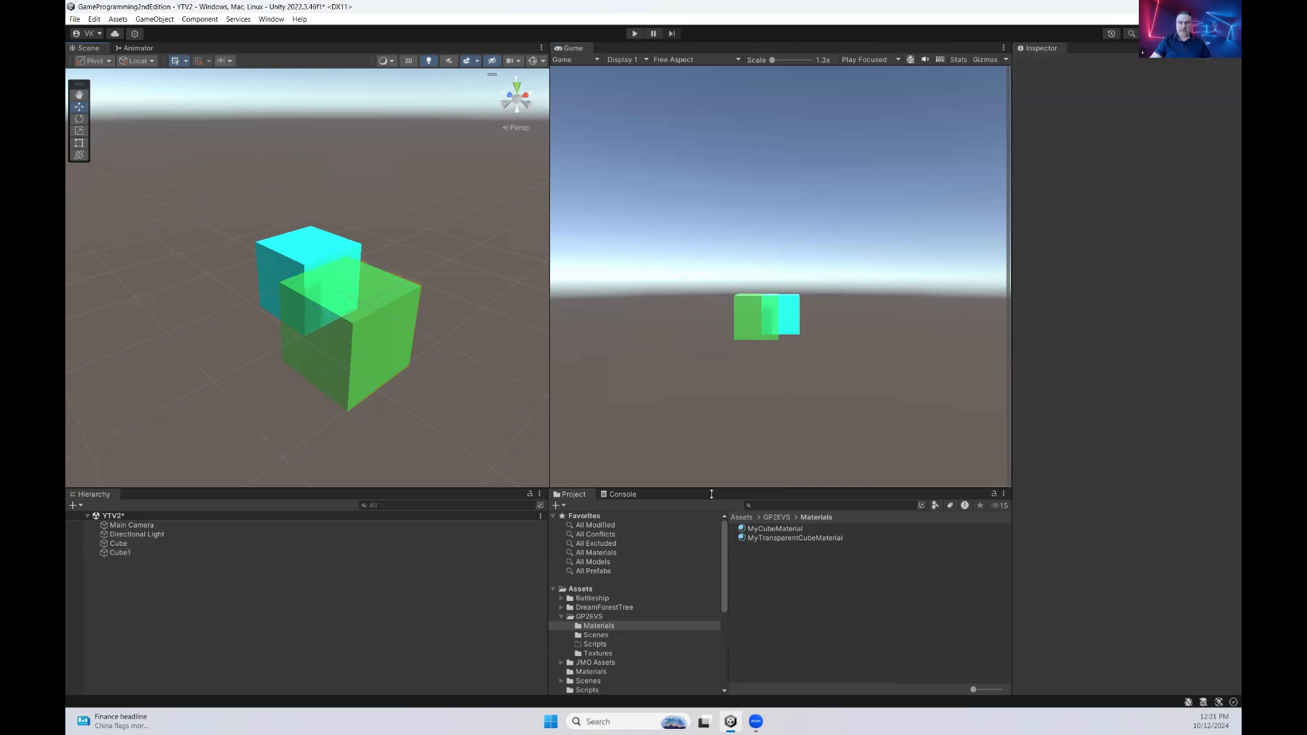
pyautogui.click(795, 537)
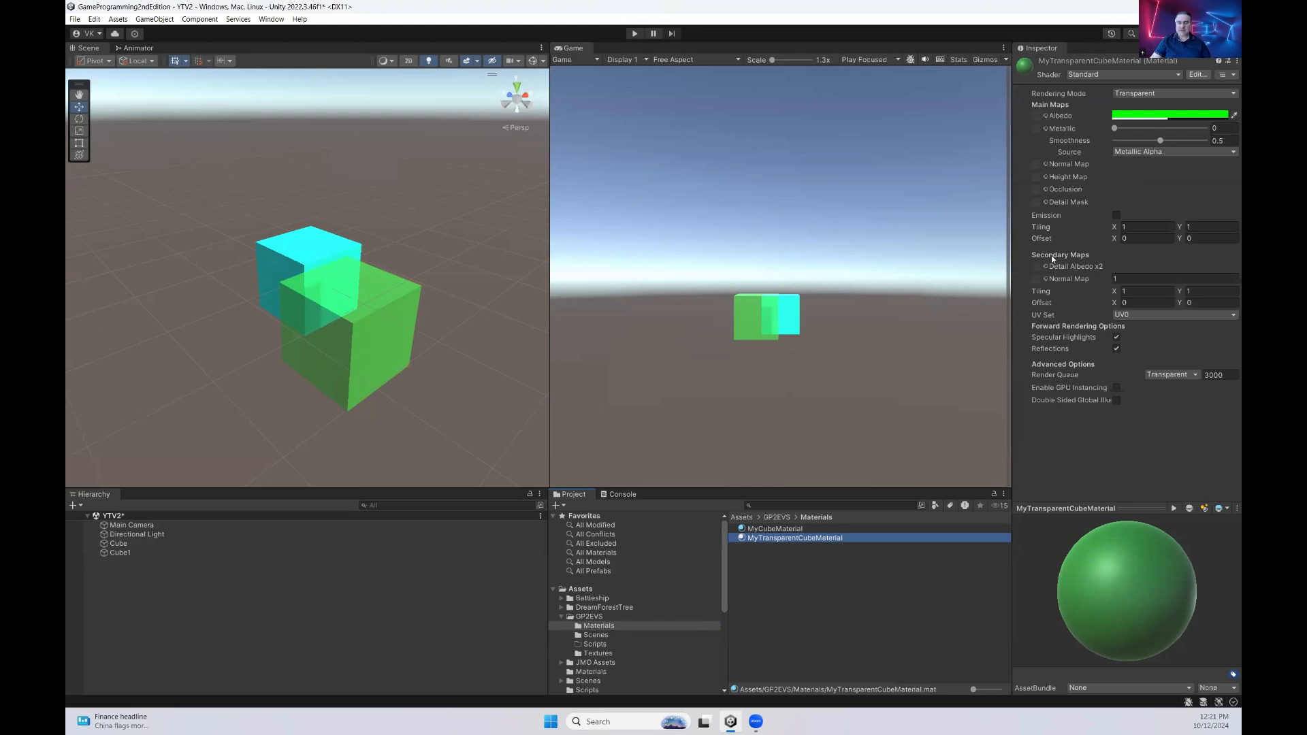
# Create another material named MyCubeTexturedMaterial in the Materials folder
pyautogui.rightClick(759, 576)
pyautogui.moveTo(880, 260)
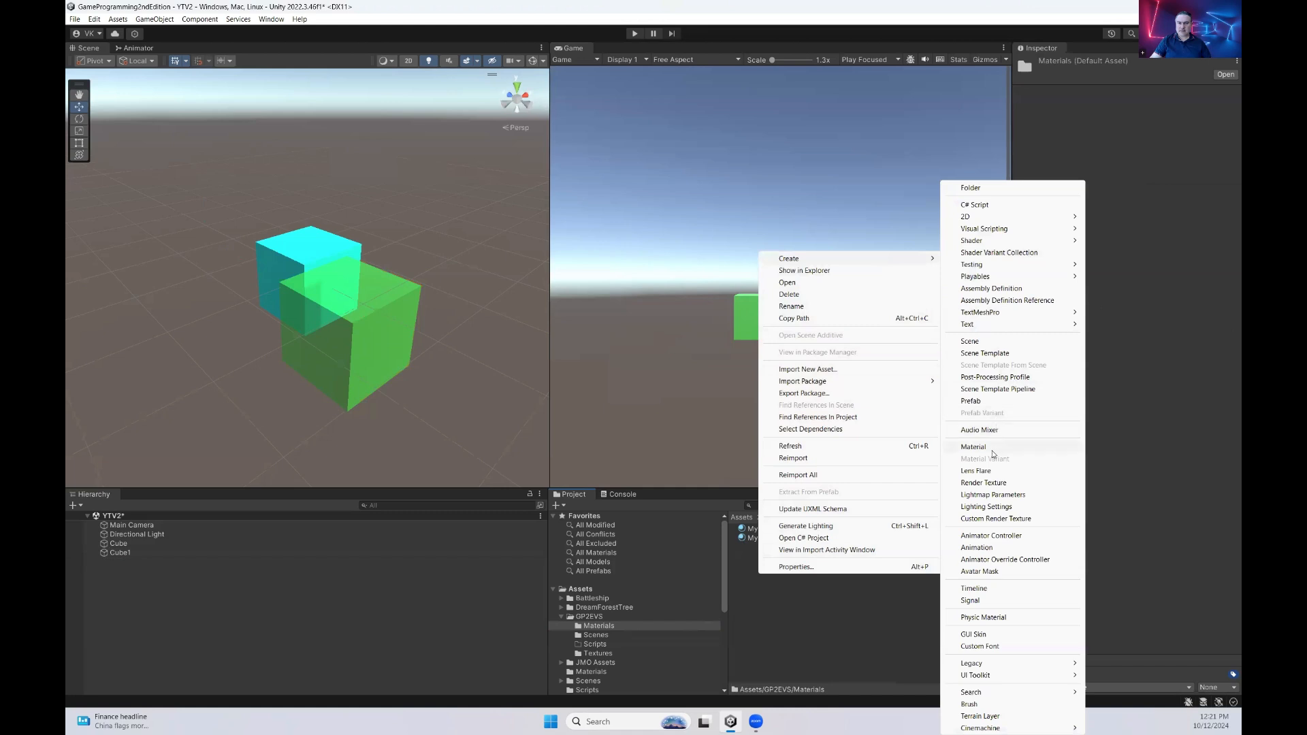
pyautogui.click(973, 447)
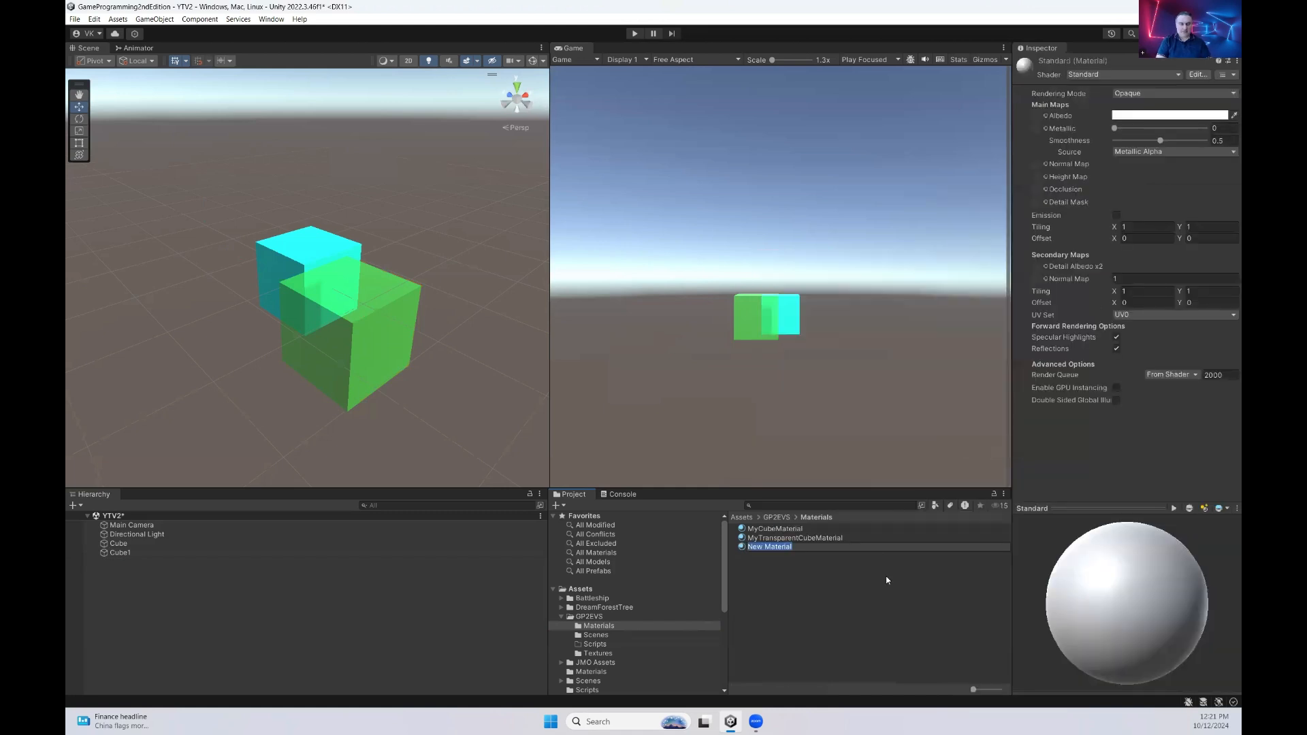
pyautogui.write('MyCubeTexturedMaterial')
pyautogui.press('Return')
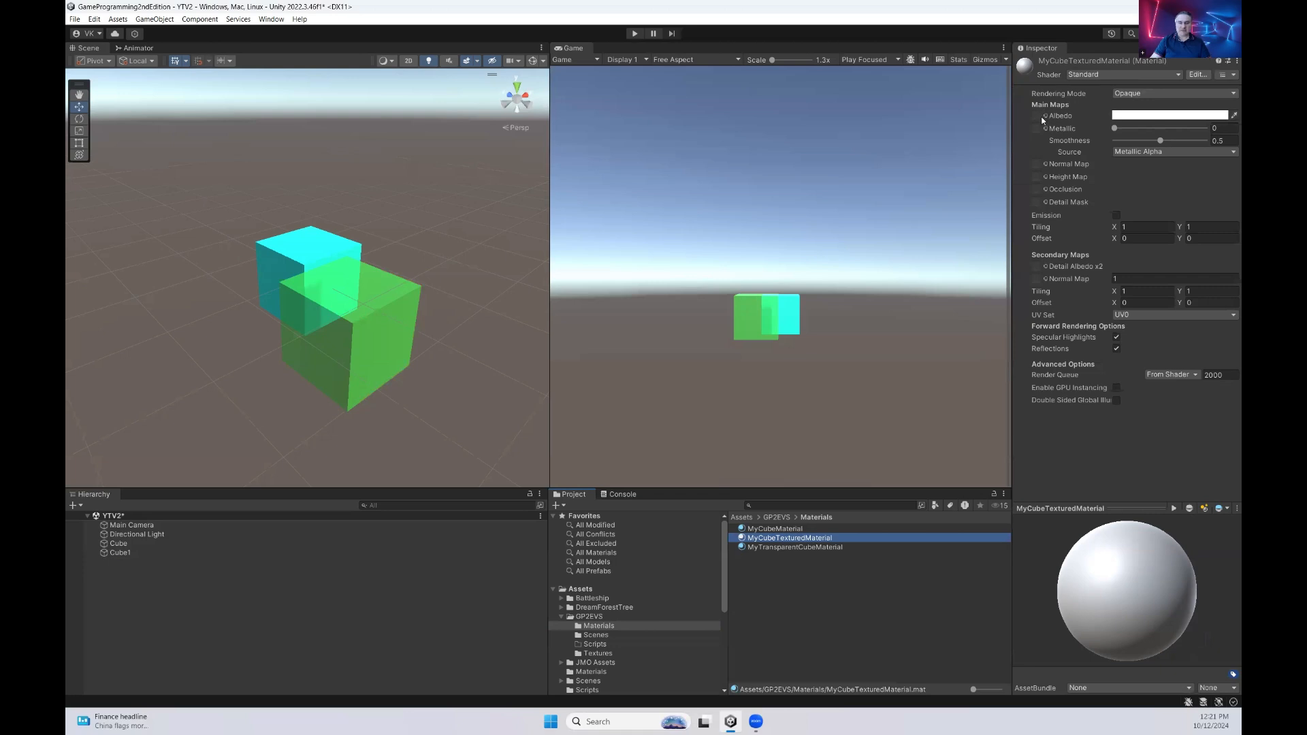
# Open the Textures folder of GP2EVS and enlarge its asset thumbnails to the maximum size
pyautogui.click(597, 653)
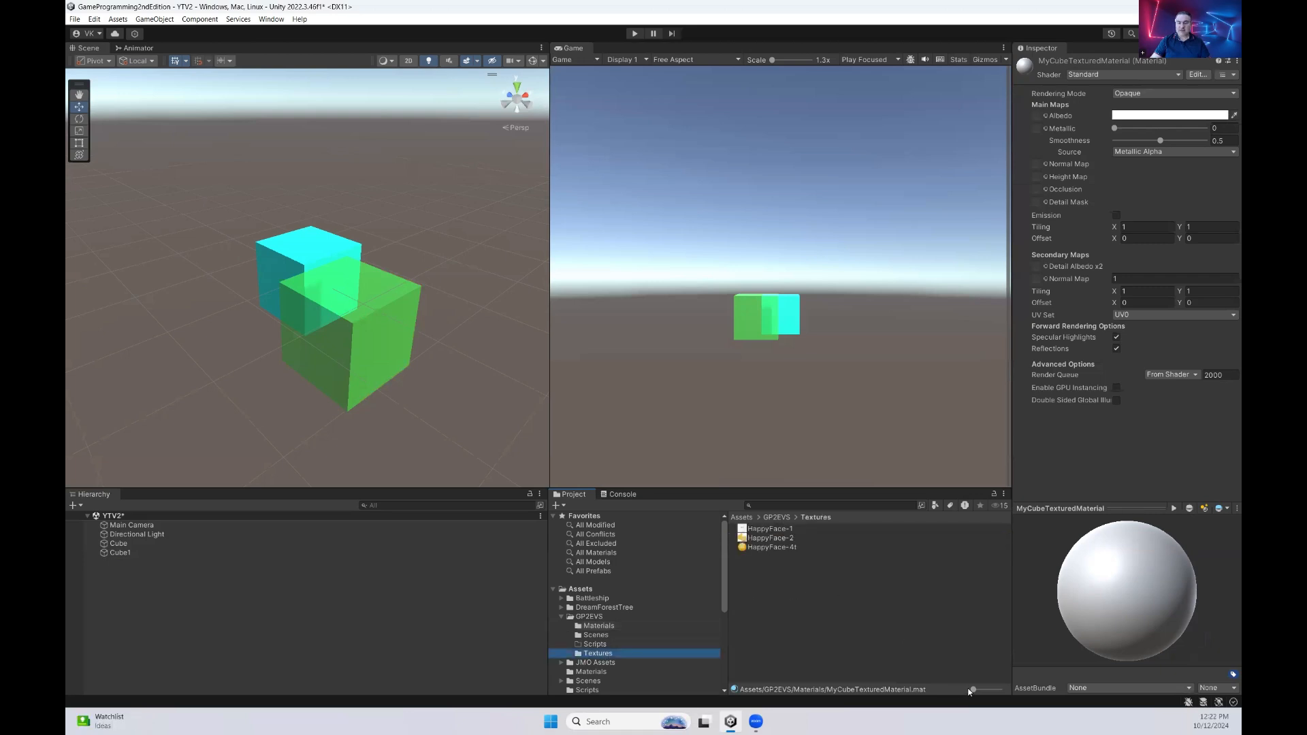
pyautogui.moveTo(972, 690); pyautogui.dragTo(999, 689)
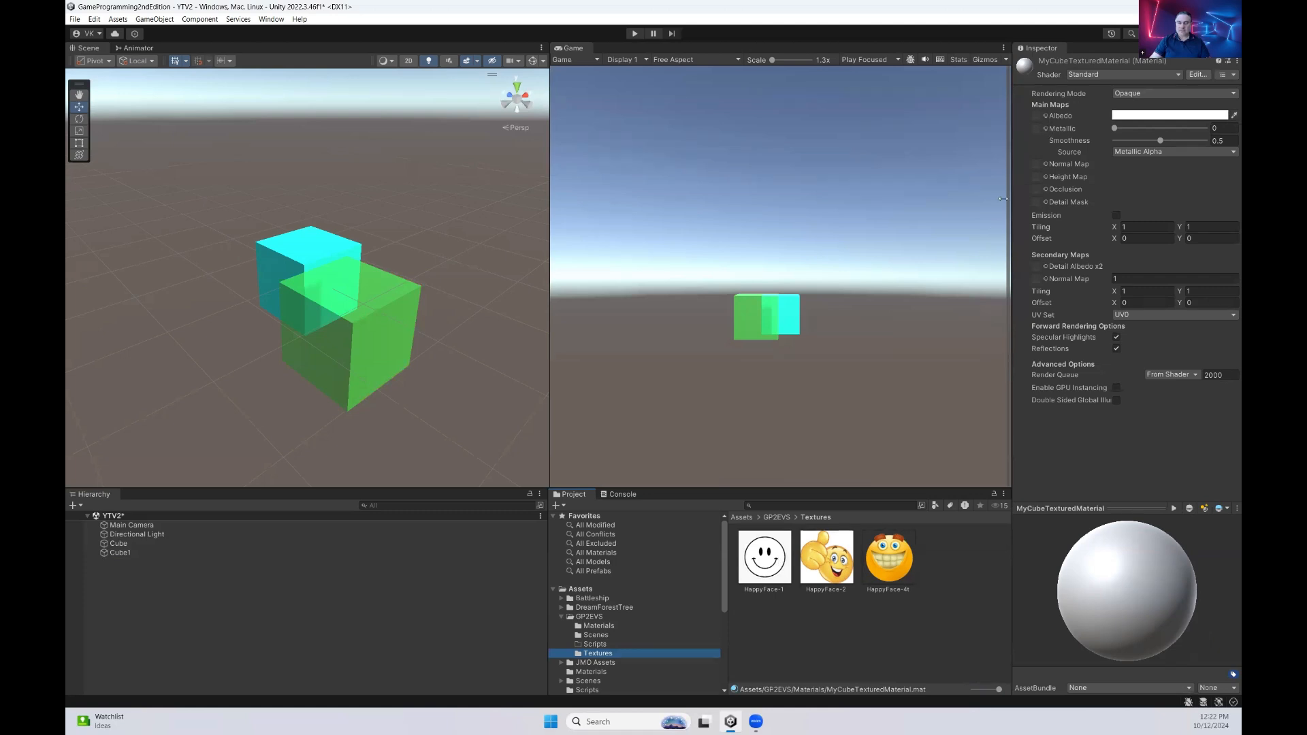
# Assign the HappyFace-1 texture to the Albedo map of MyCubeTexturedMaterial and rotate the preview sphere to check the face
pyautogui.moveTo(771, 563); pyautogui.dragTo(1037, 119)
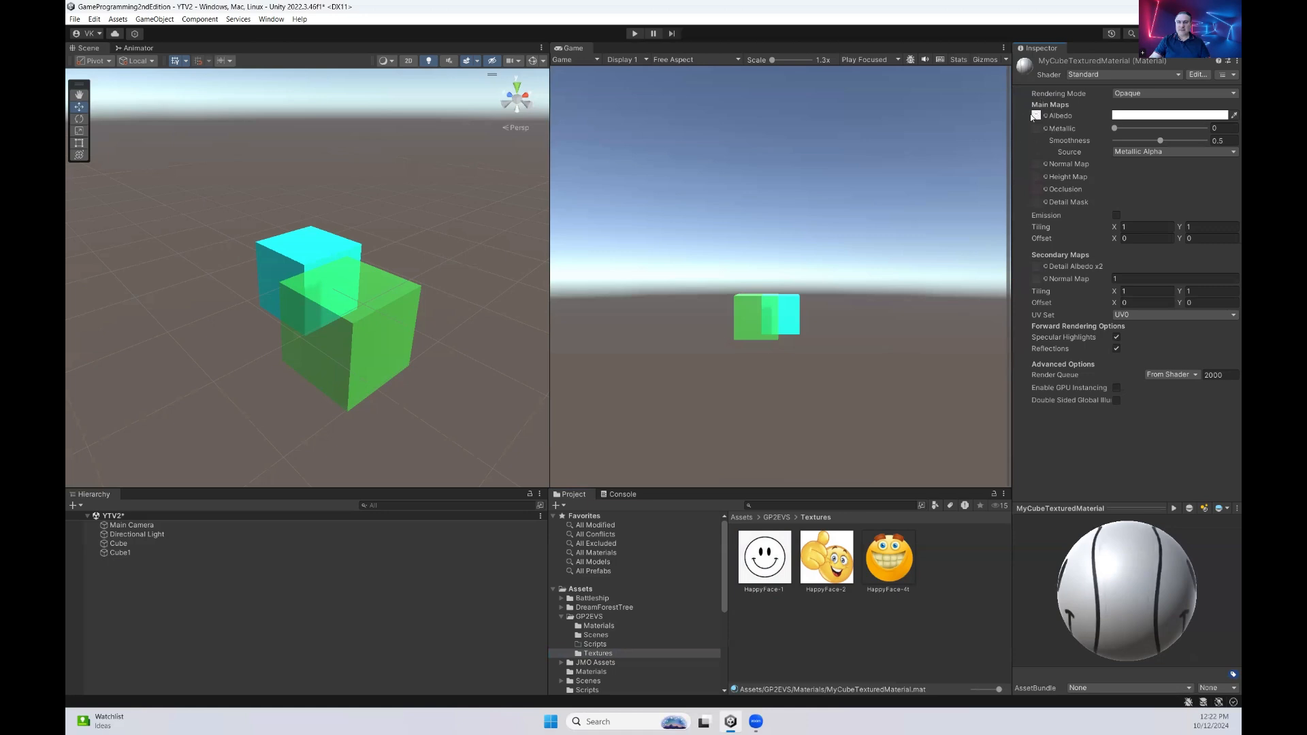
pyautogui.moveTo(1100, 650); pyautogui.dragTo(1151, 612)
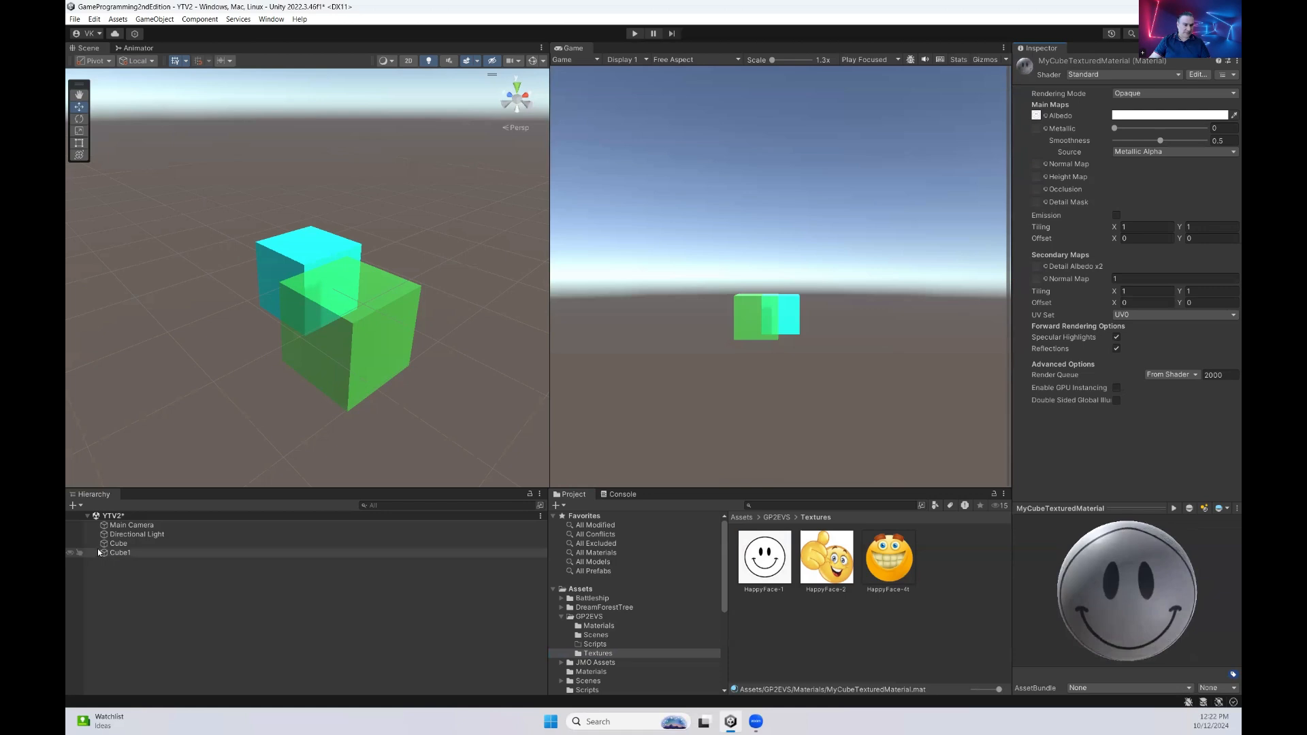
# Duplicate Cube1, rename the copy Cube2 and move it above the other cubes, to about X 0.863, Y 1.25, Z 0.363
pyautogui.click(139, 554)
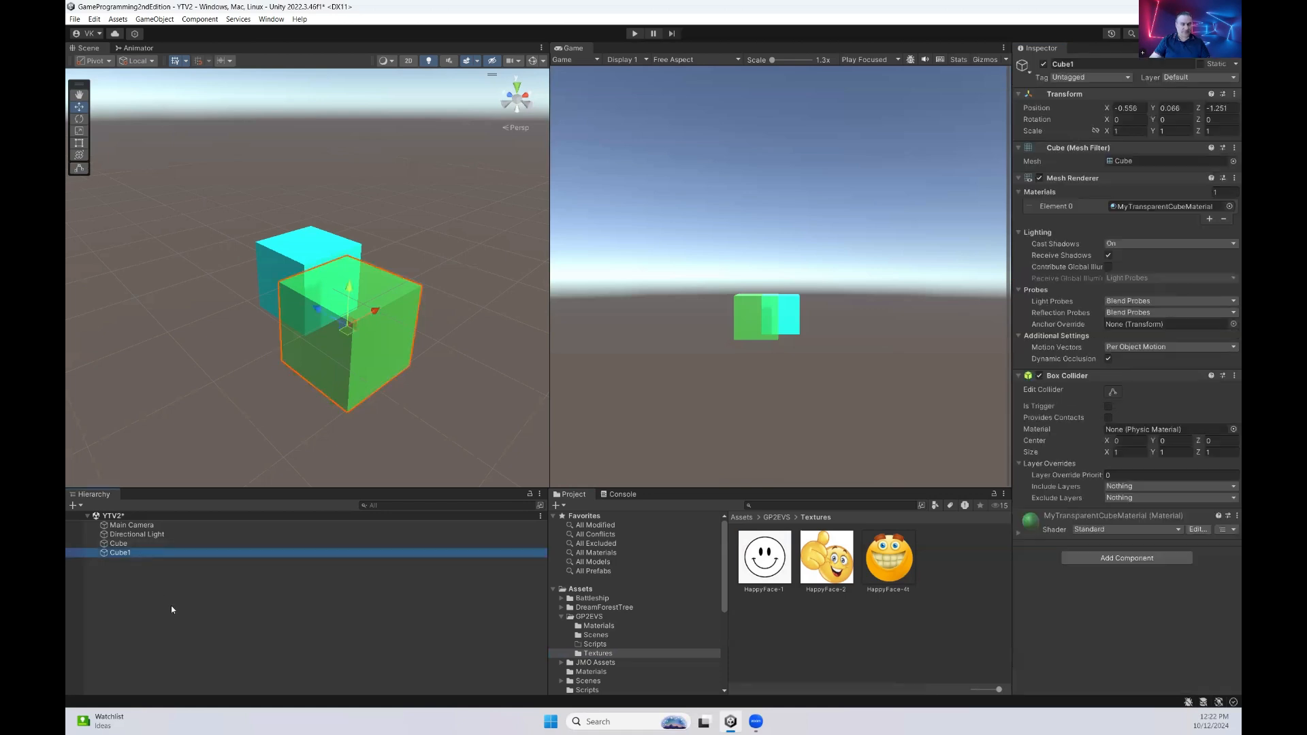
pyautogui.hotkey('ctrl', 'd')
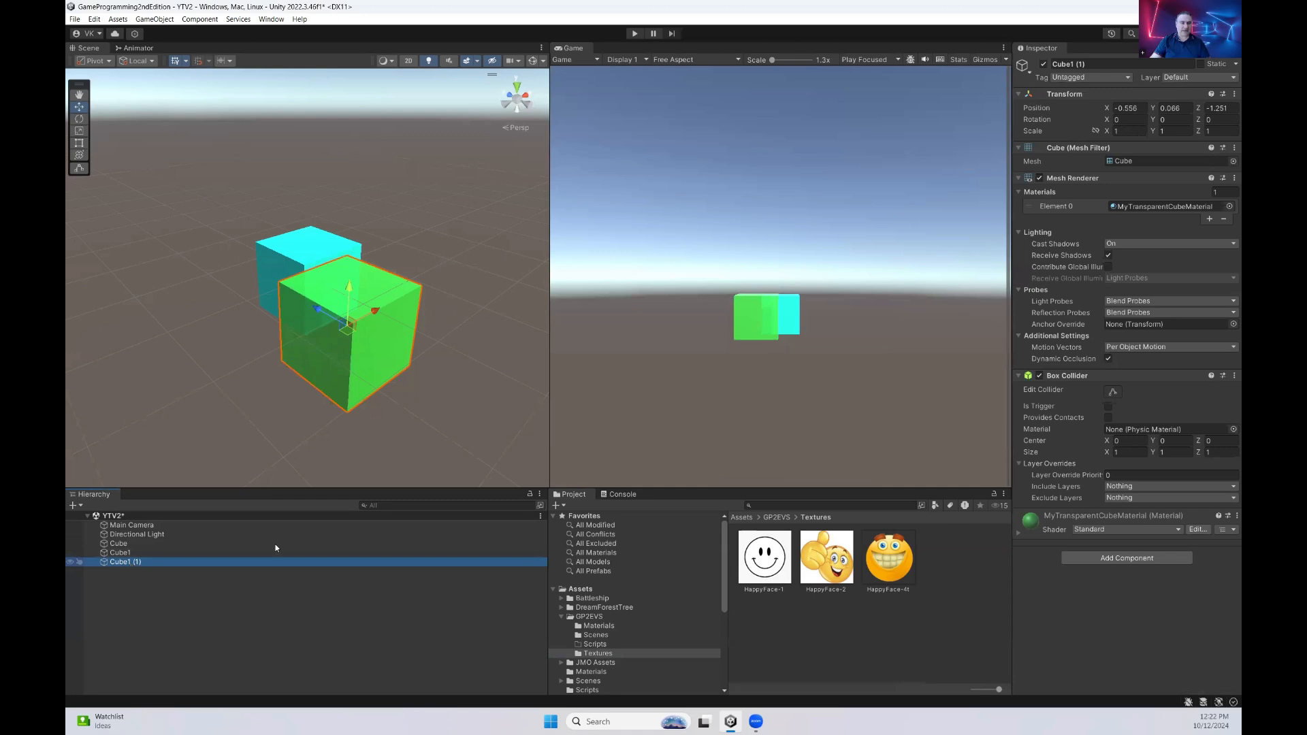
pyautogui.click(166, 562)
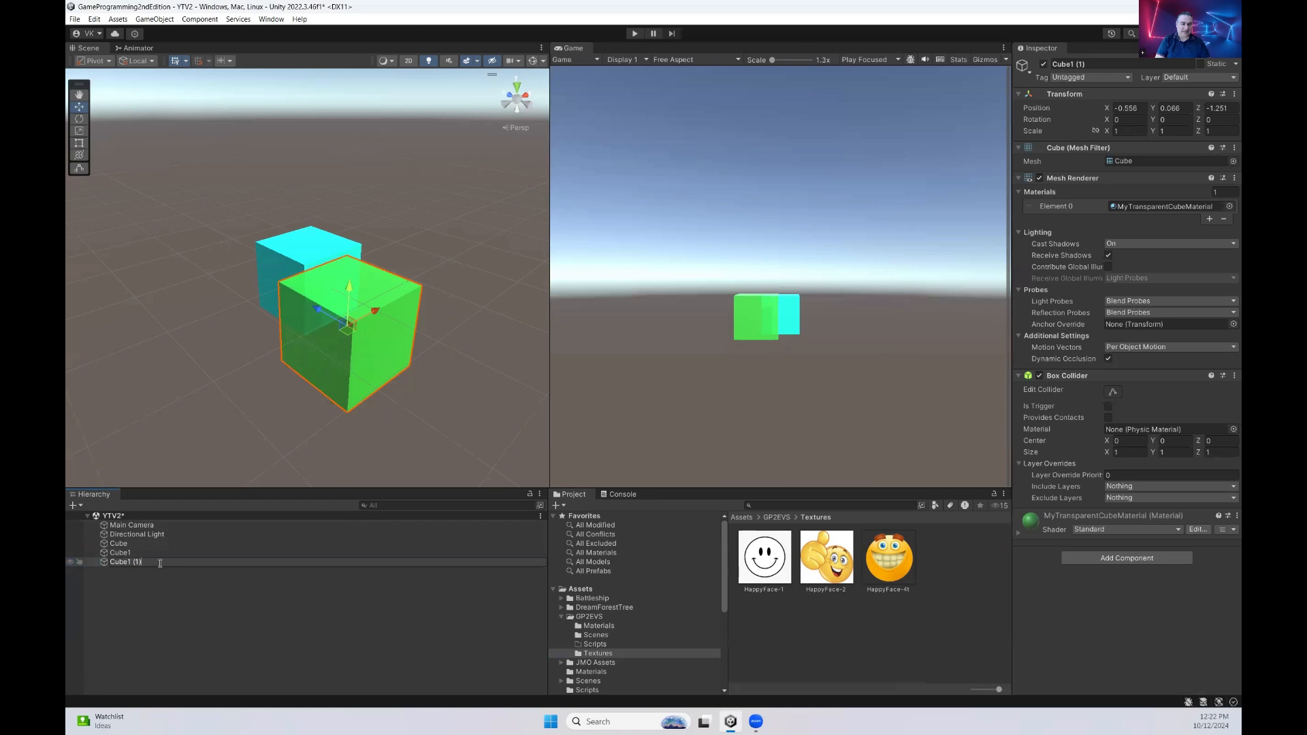
pyautogui.press('BackSpace')
pyautogui.press('BackSpace')
pyautogui.press('Return')
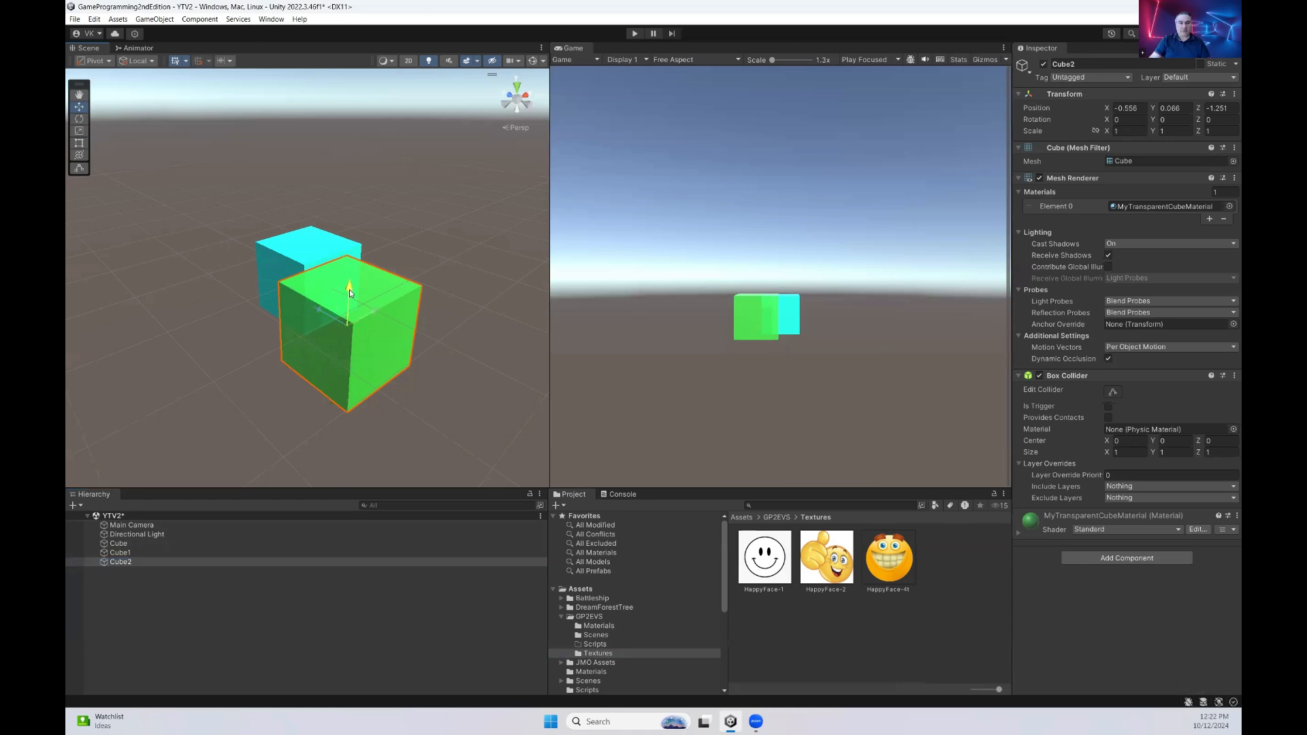
pyautogui.moveTo(349, 288); pyautogui.dragTo(309, 161)
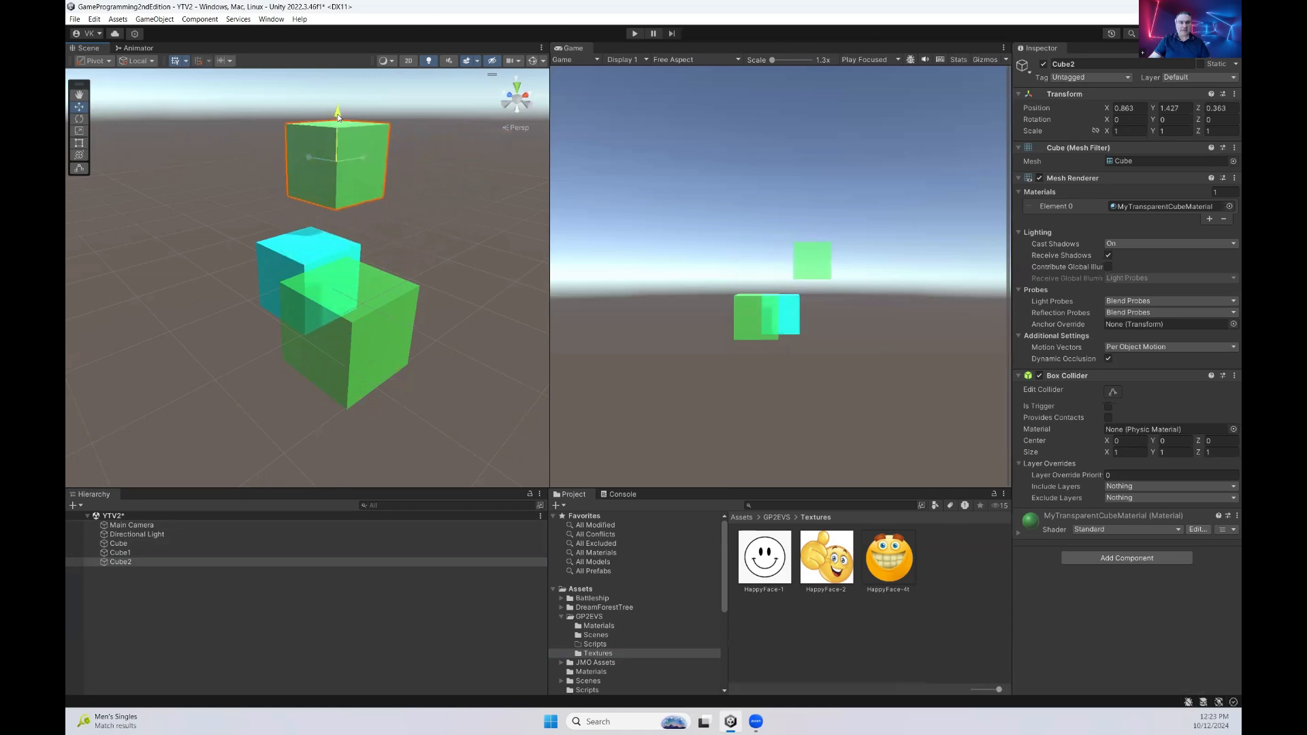
pyautogui.moveTo(337, 114); pyautogui.dragTo(337, 128)
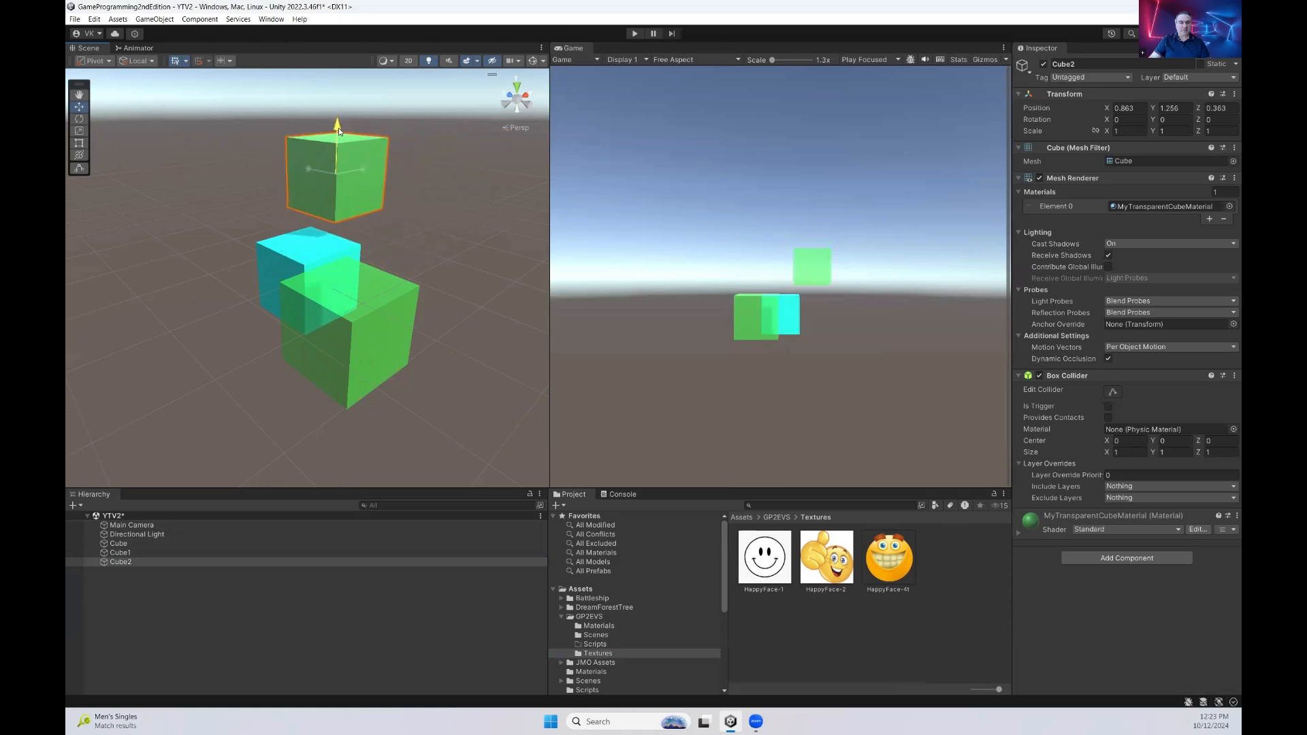
# Apply MyCubeTexturedMaterial from the Materials folder to Cube2 and inspect the textured faces from different angles
pyautogui.click(599, 625)
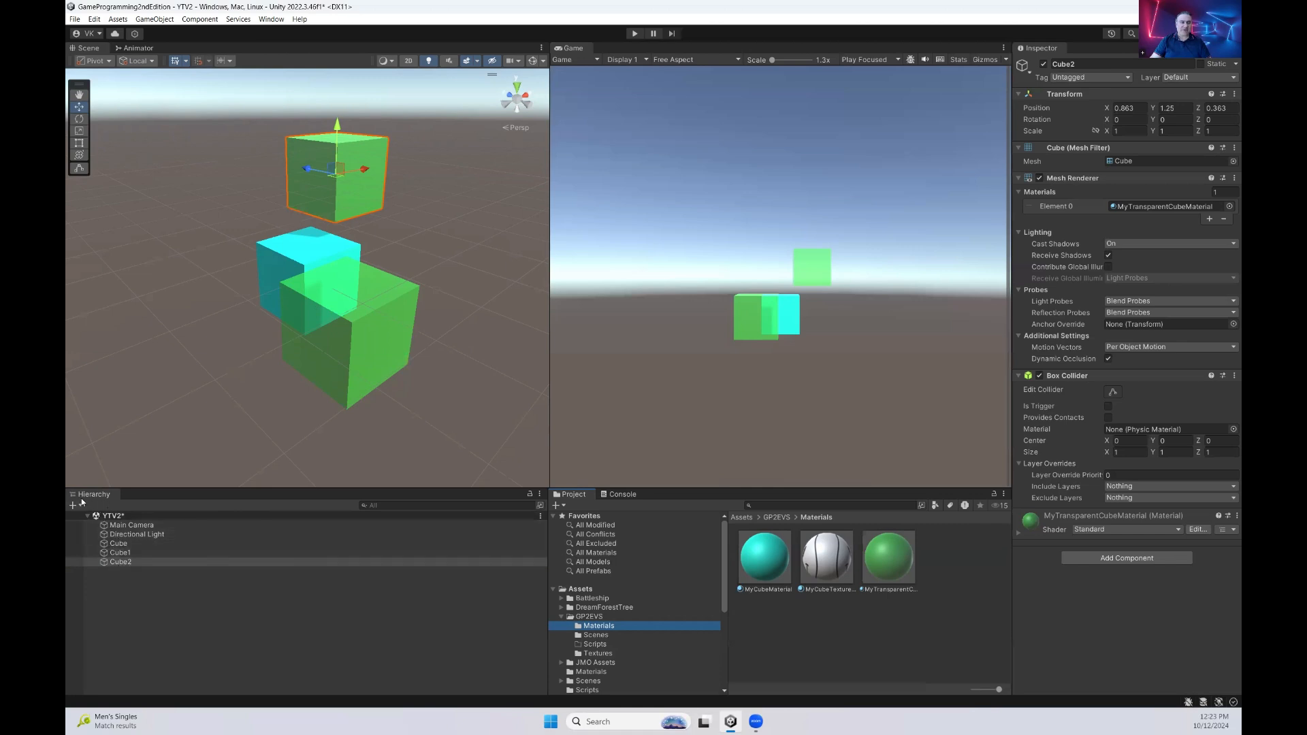
pyautogui.click(126, 562)
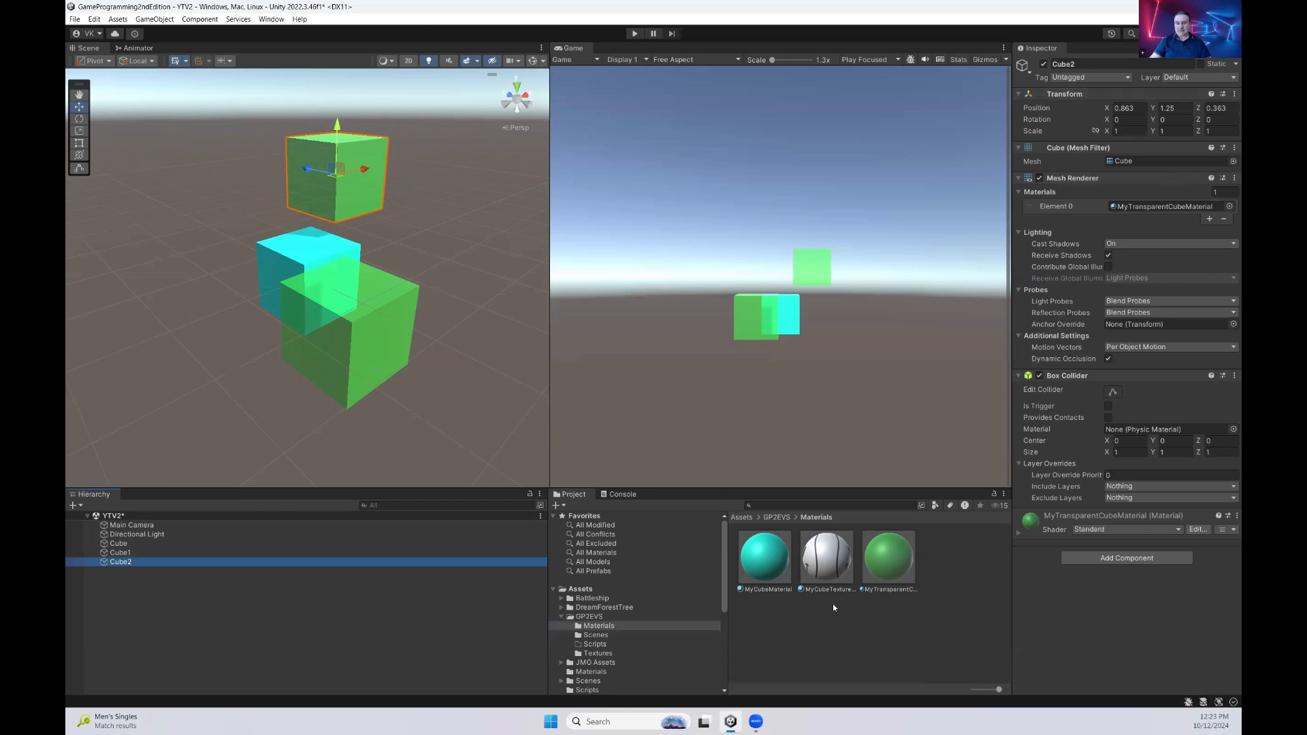
pyautogui.moveTo(826, 565); pyautogui.dragTo(1151, 626)
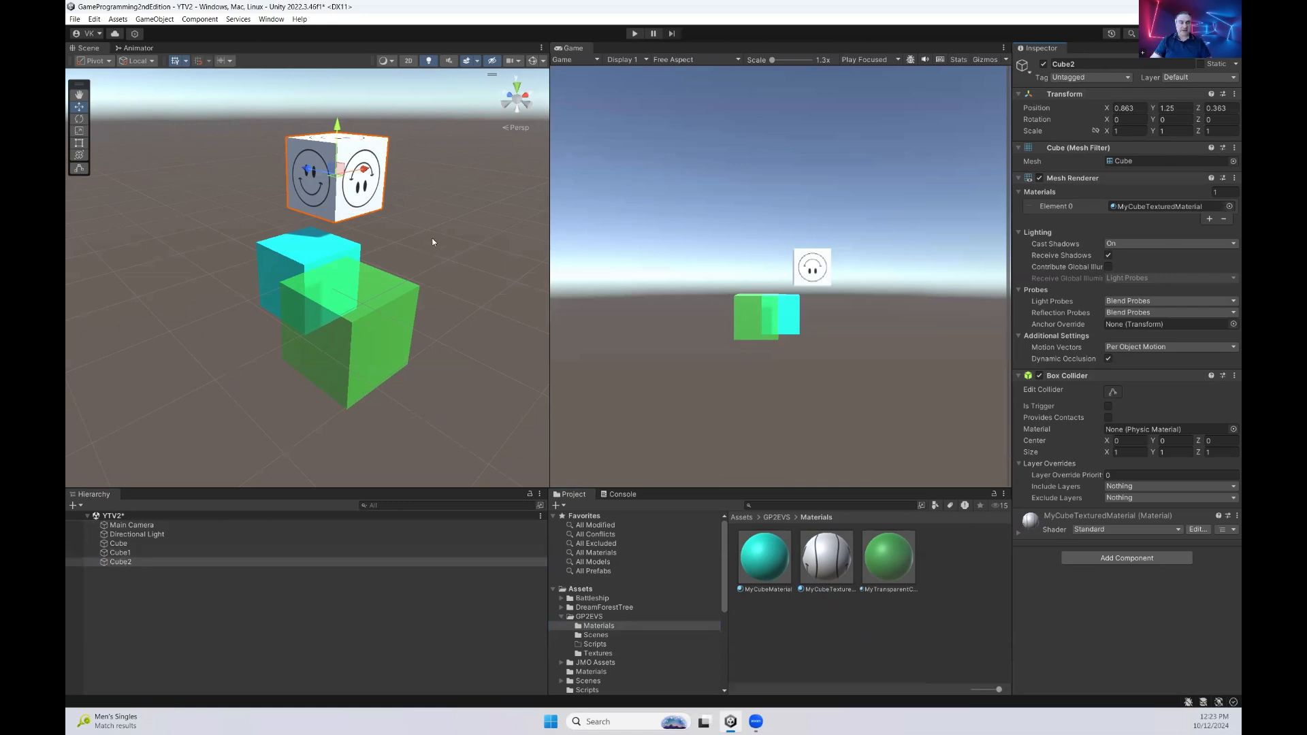
pyautogui.keyDown('alt'); pyautogui.moveTo(433, 242); pyautogui.dragTo(249, 227); pyautogui.keyUp('alt')
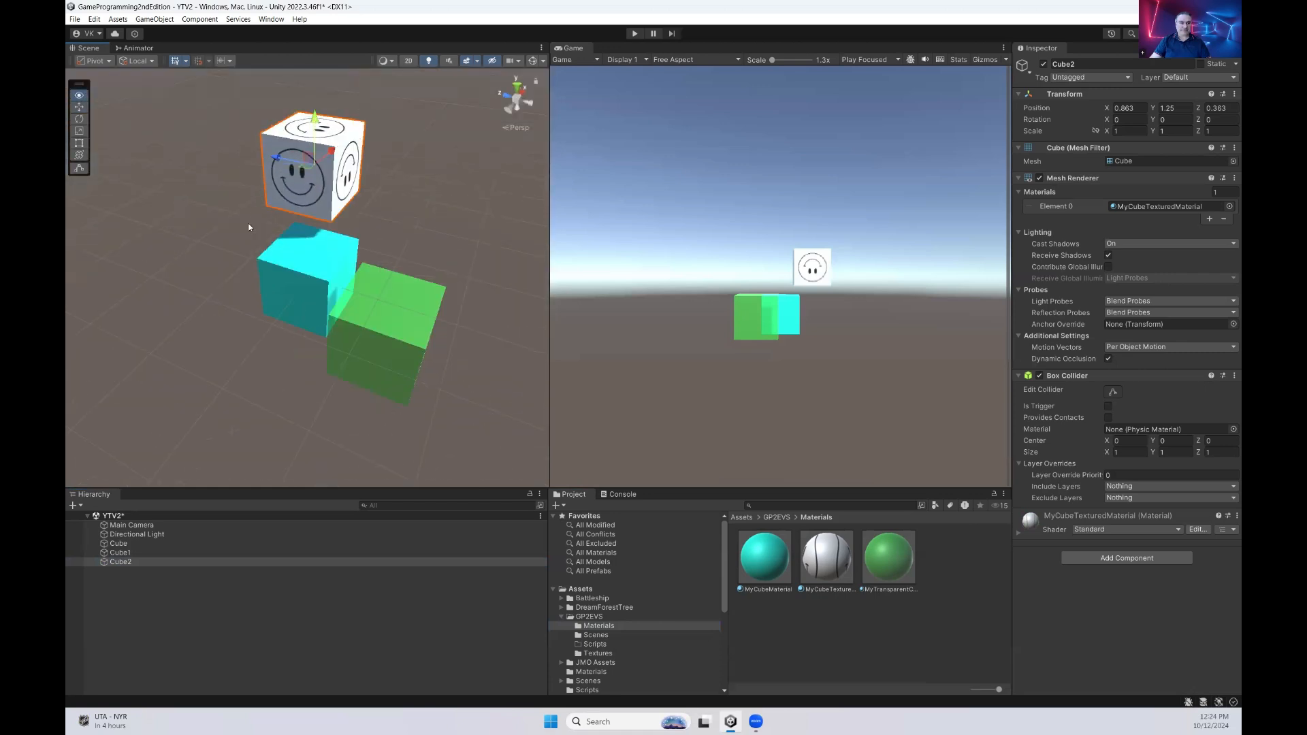
pyautogui.keyDown('alt'); pyautogui.moveTo(370, 249); pyautogui.dragTo(311, 232); pyautogui.keyUp('alt')
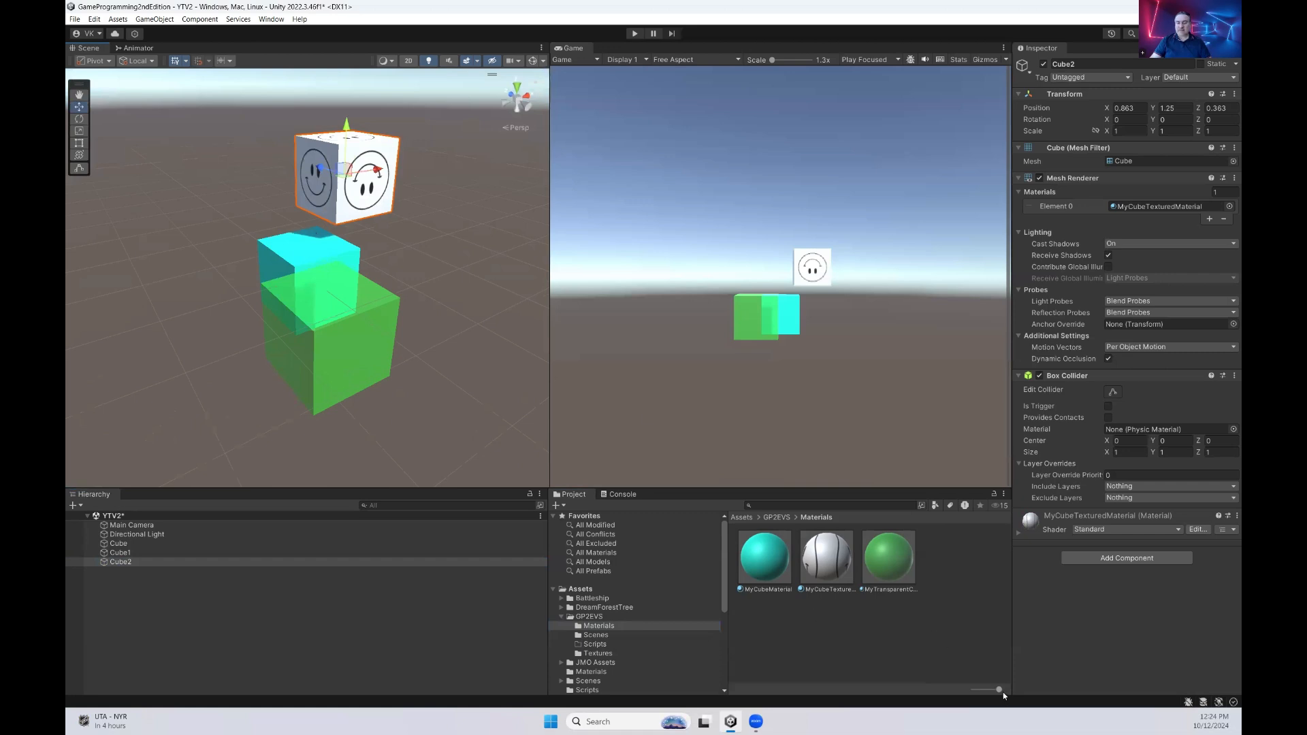
# Show the Materials folder as a compact list and create a material in it named MyCubeTextureTransparentMaterial
pyautogui.moveTo(999, 689); pyautogui.dragTo(974, 689)
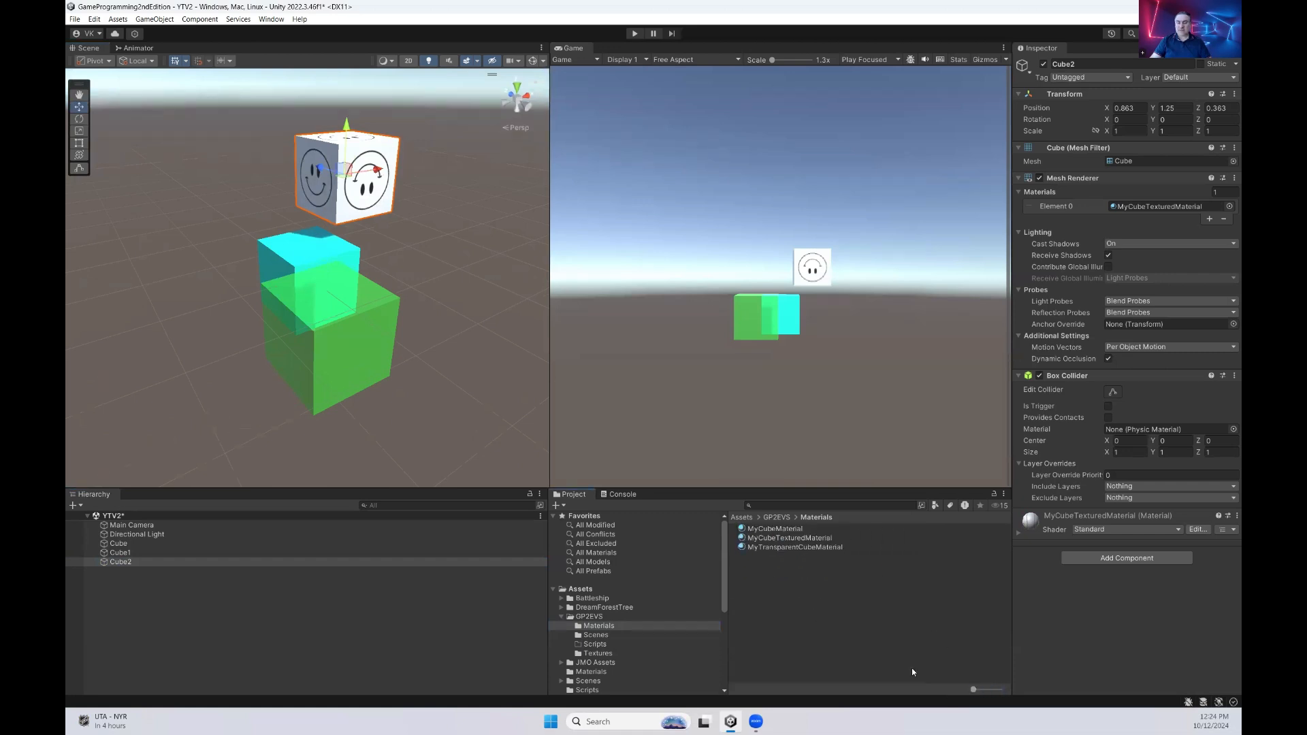
pyautogui.click(776, 597)
pyautogui.rightClick(765, 596)
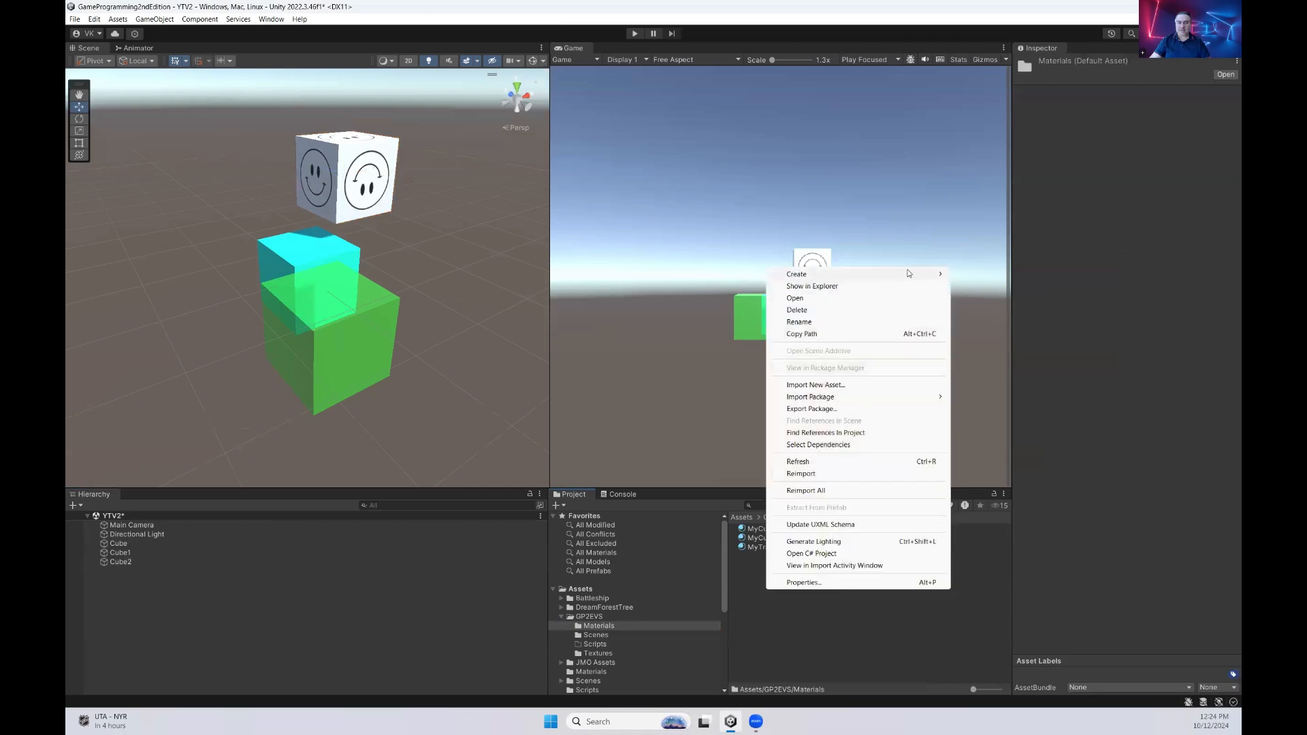
pyautogui.moveTo(907, 273)
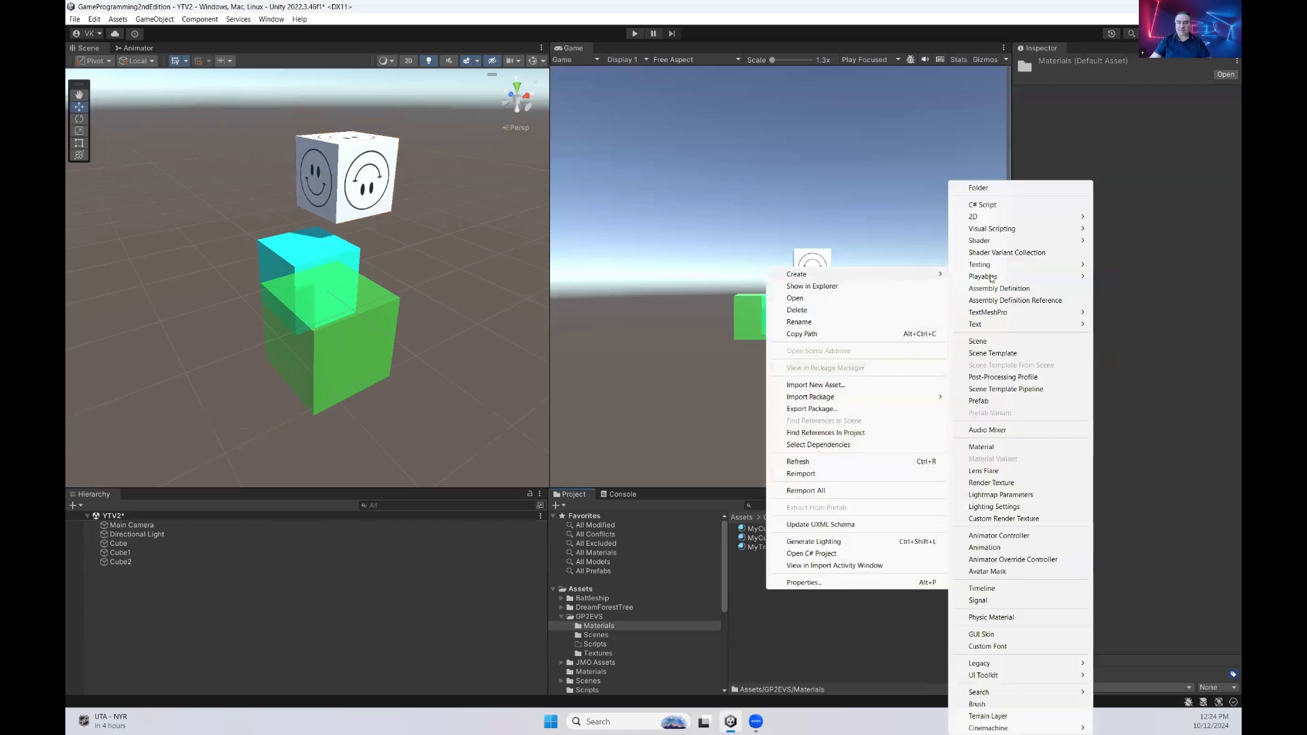
pyautogui.click(1016, 452)
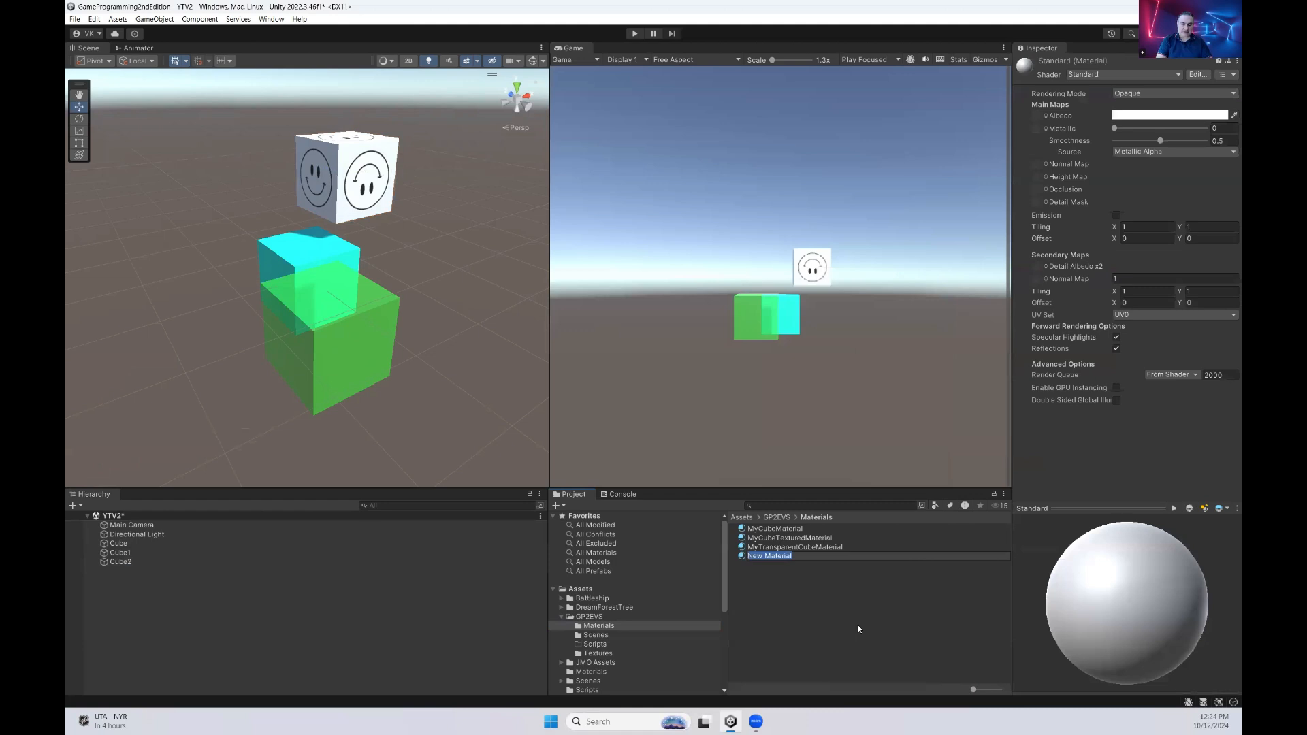
pyautogui.write('MyCubeTextureTransparentMateri')
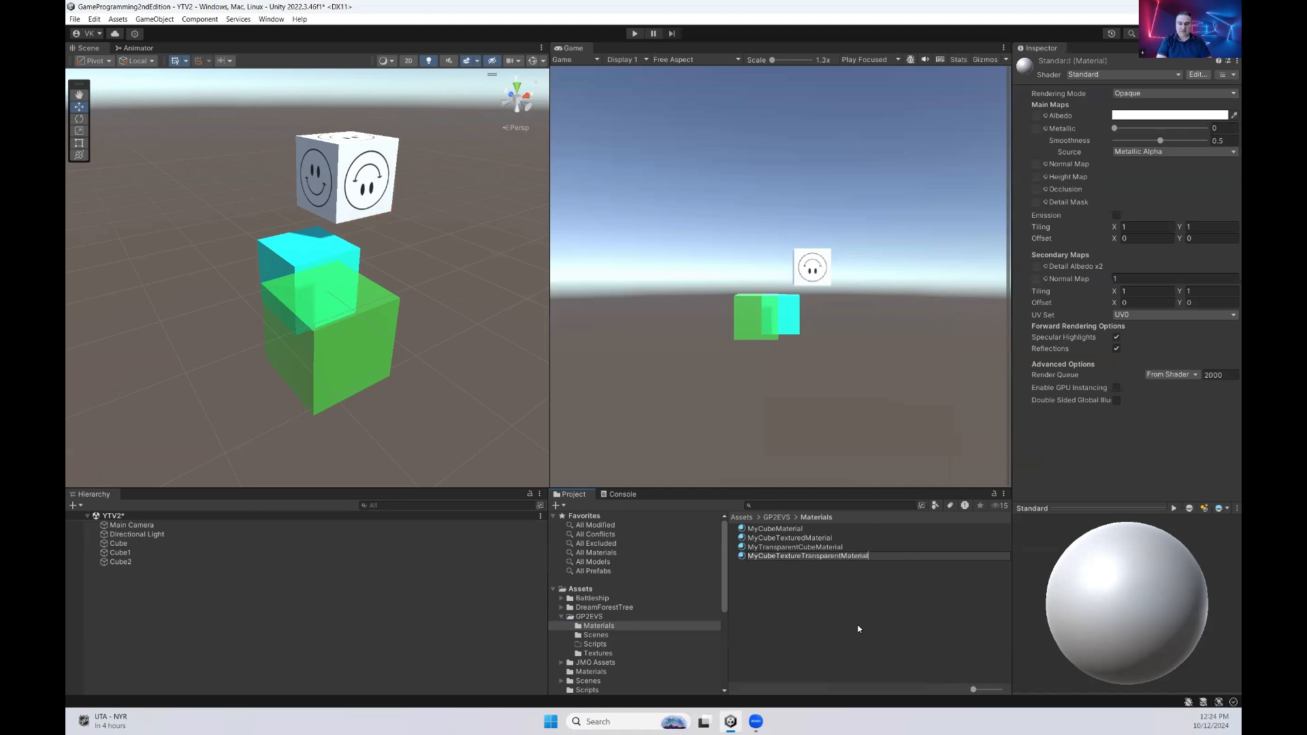
pyautogui.write('al')
pyautogui.press('Return')
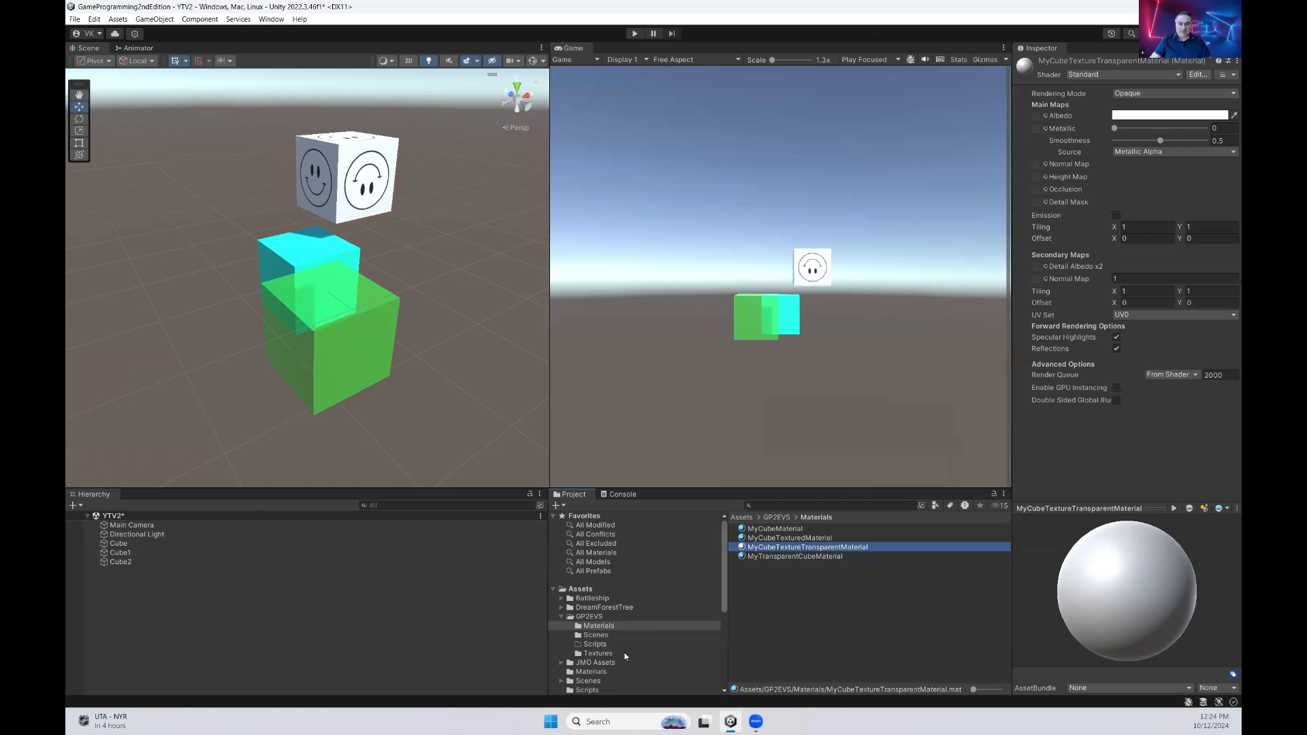
# Assign the HappyFace-4t texture from the Textures folder to the Albedo map of MyCubeTextureTransparentMaterial, checking the face in the preview
pyautogui.click(597, 653)
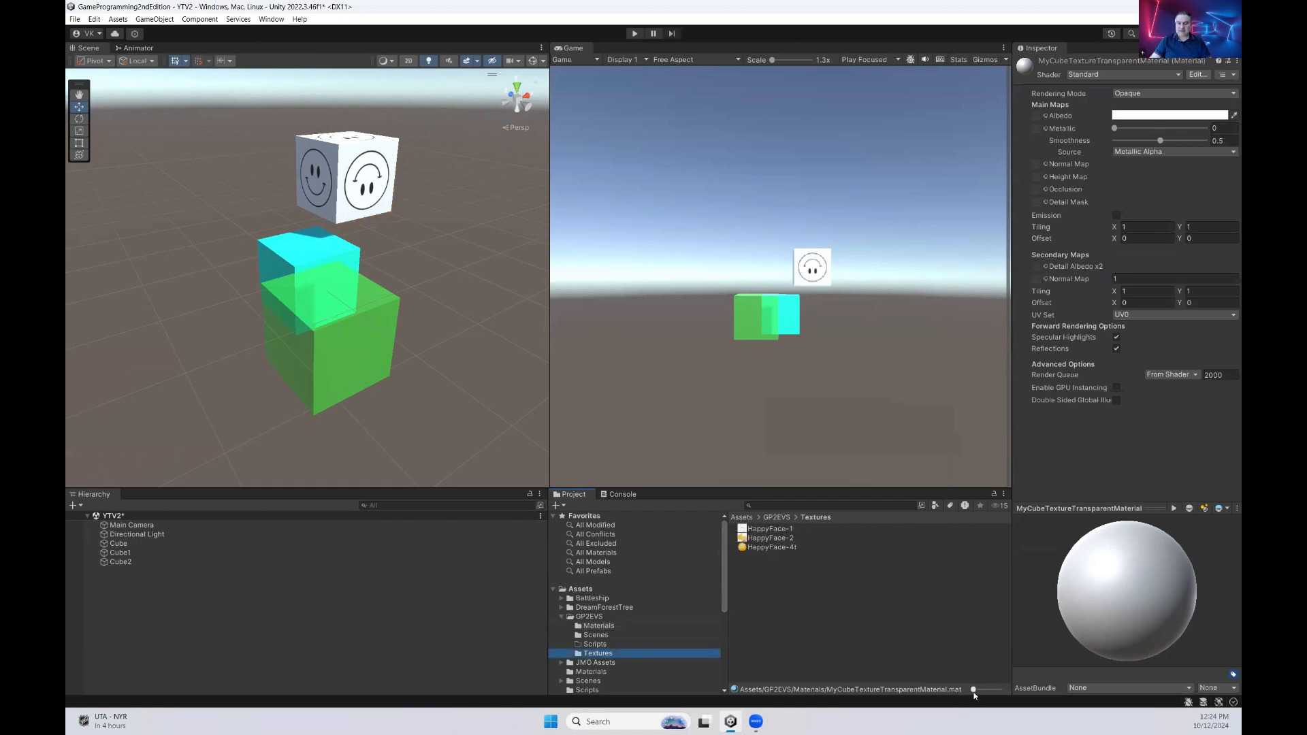
pyautogui.moveTo(973, 690); pyautogui.dragTo(999, 689)
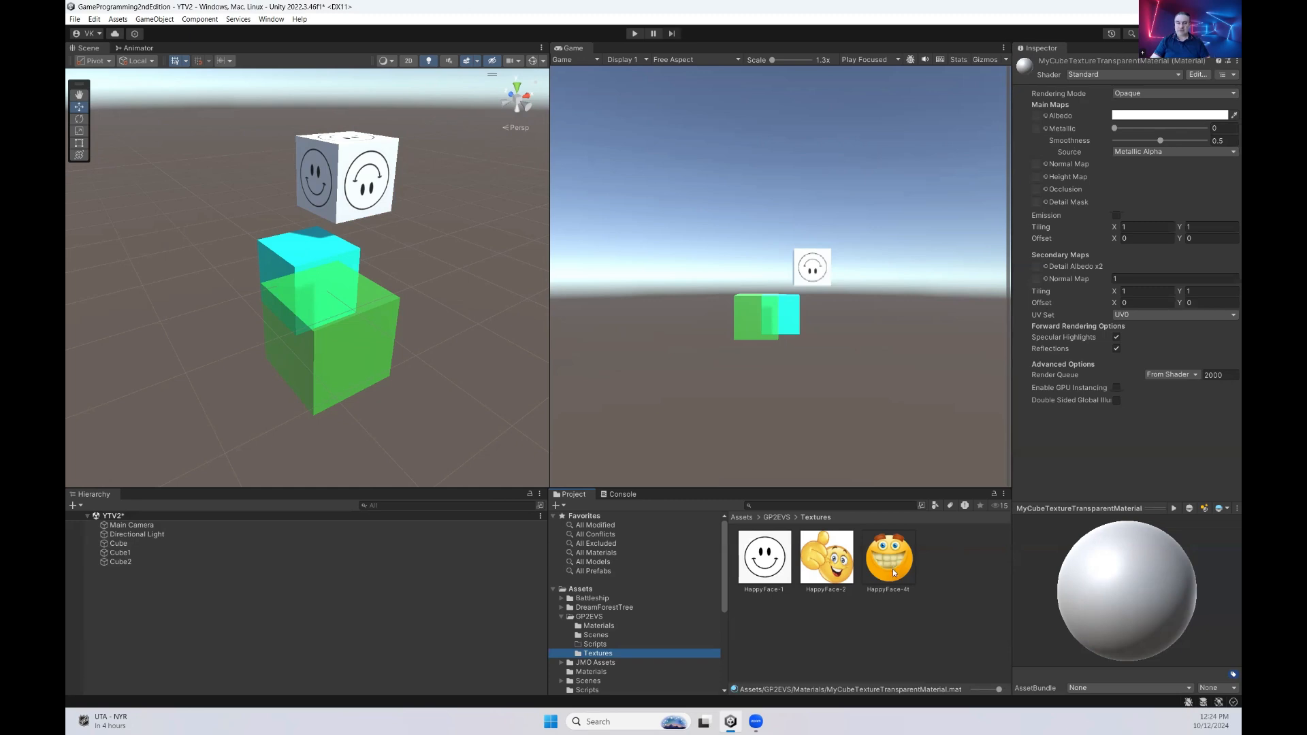
pyautogui.moveTo(902, 570); pyautogui.dragTo(1087, 302)
pyautogui.moveTo(1051, 140); pyautogui.dragTo(1039, 118)
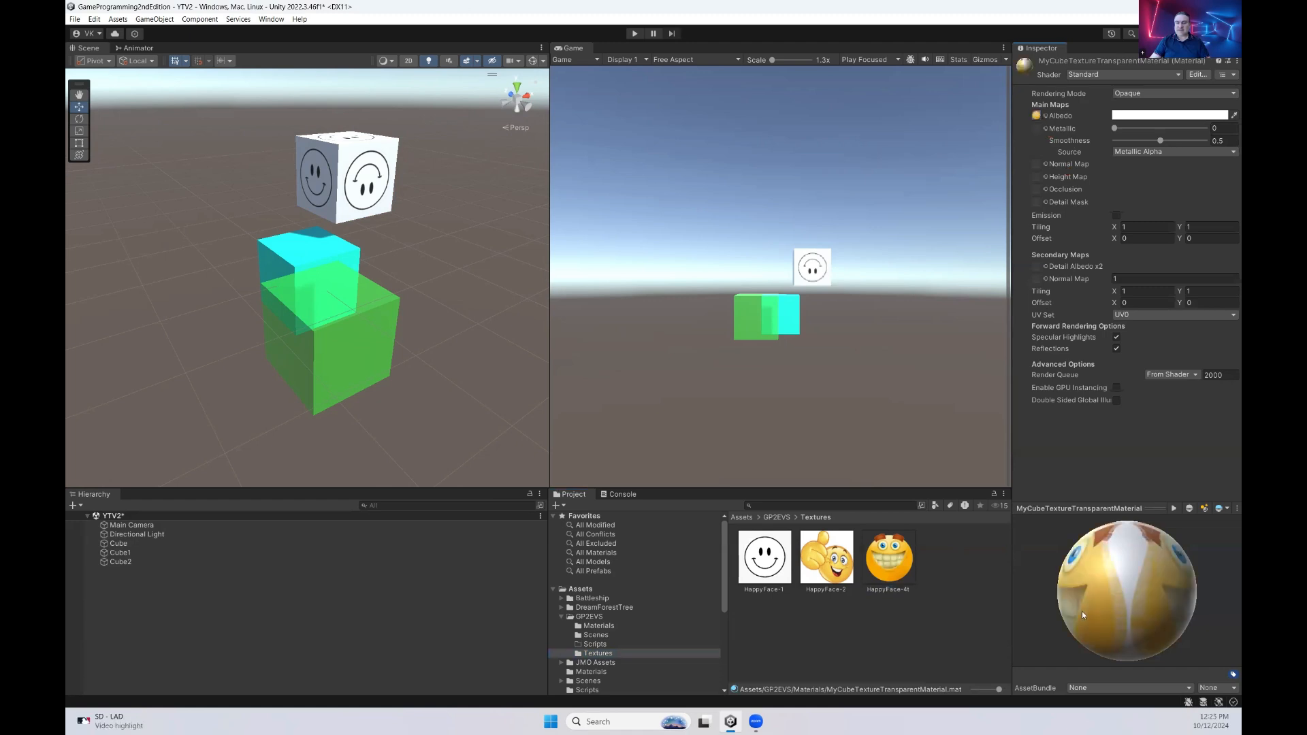
pyautogui.moveTo(1080, 610)
pyautogui.mouseDown()
pyautogui.moveTo(1123, 606)
pyautogui.moveTo(1146, 573)
pyautogui.moveTo(1092, 603)
pyautogui.mouseUp()
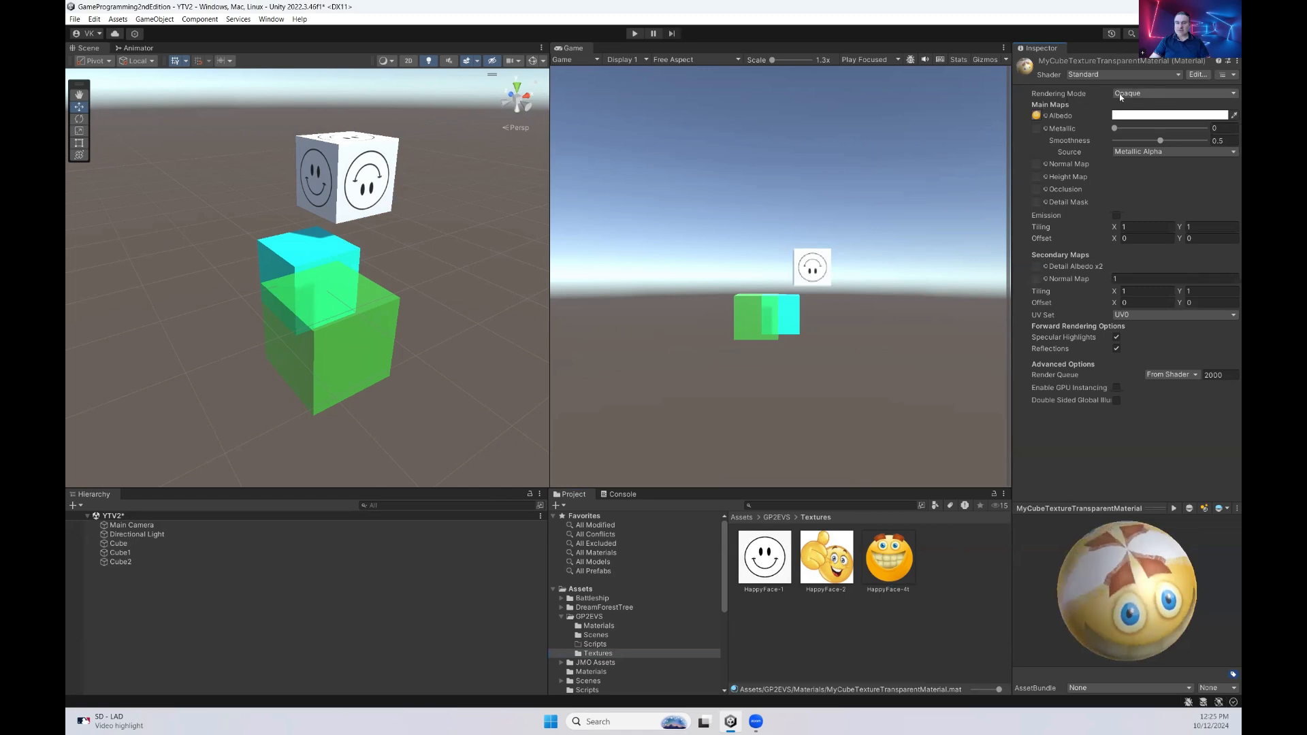
pyautogui.moveTo(1085, 618); pyautogui.dragTo(1118, 602)
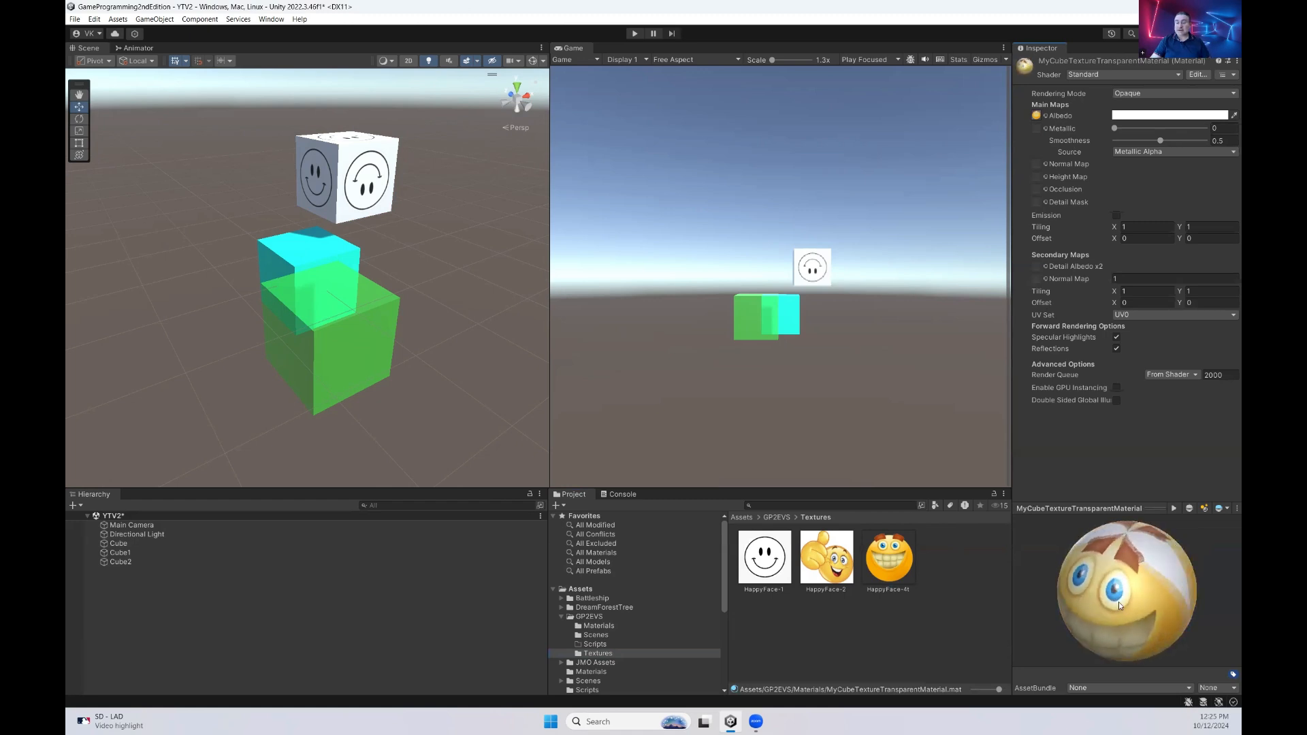
# Set the rendering mode of MyCubeTextureTransparentMaterial to Transparent and check the preview sphere from several sides
pyautogui.click(1146, 96)
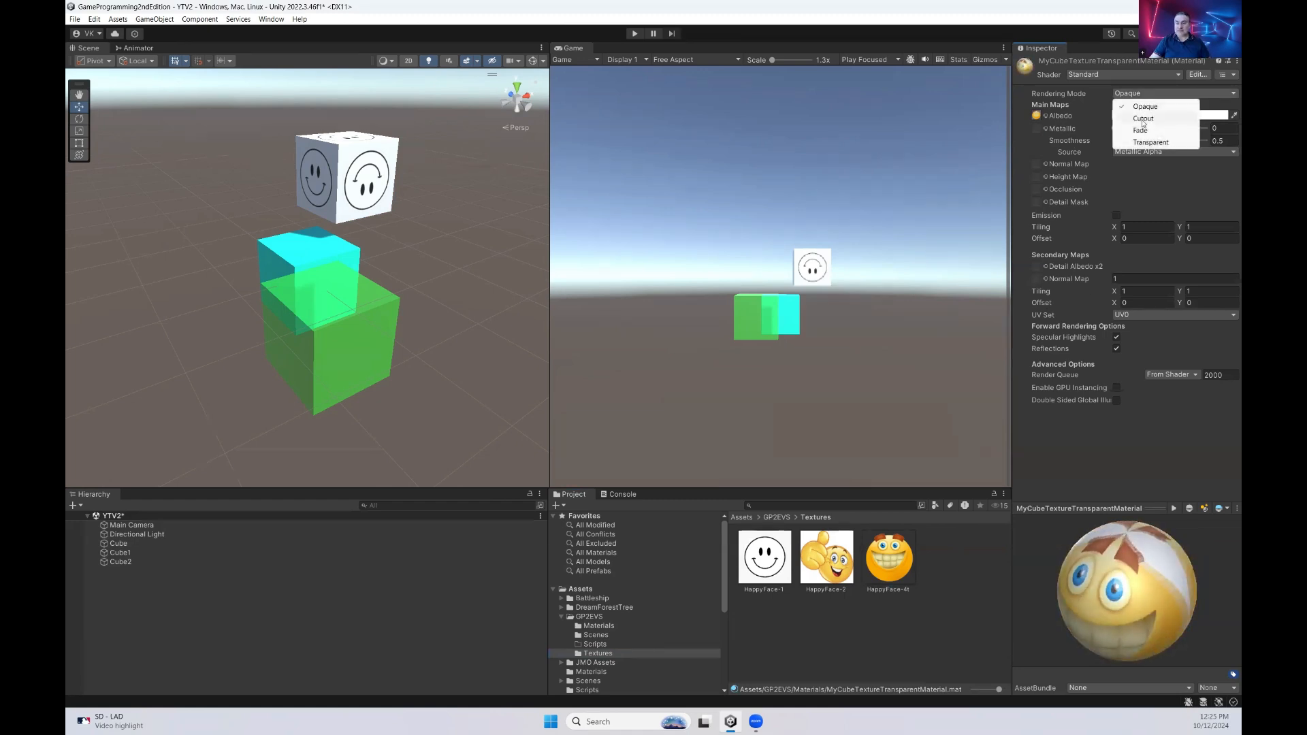
pyautogui.click(1155, 143)
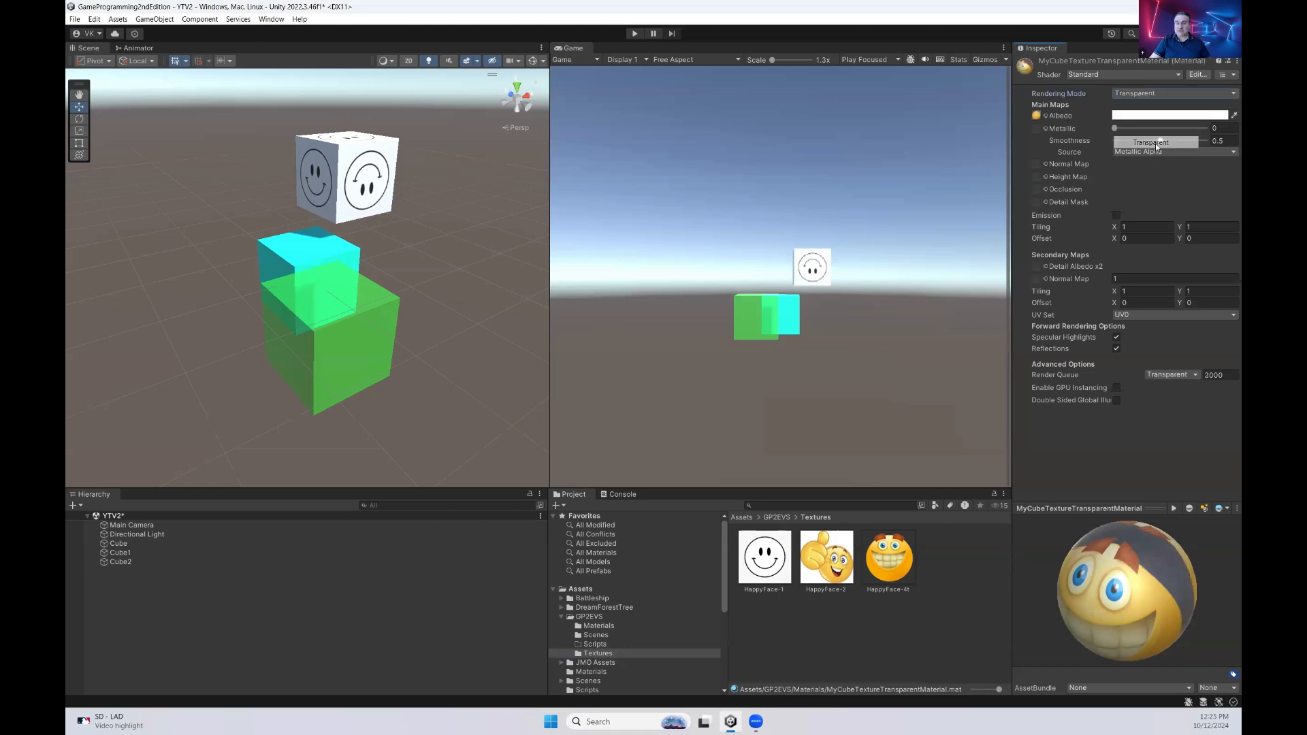
pyautogui.moveTo(1072, 631); pyautogui.dragTo(1111, 594)
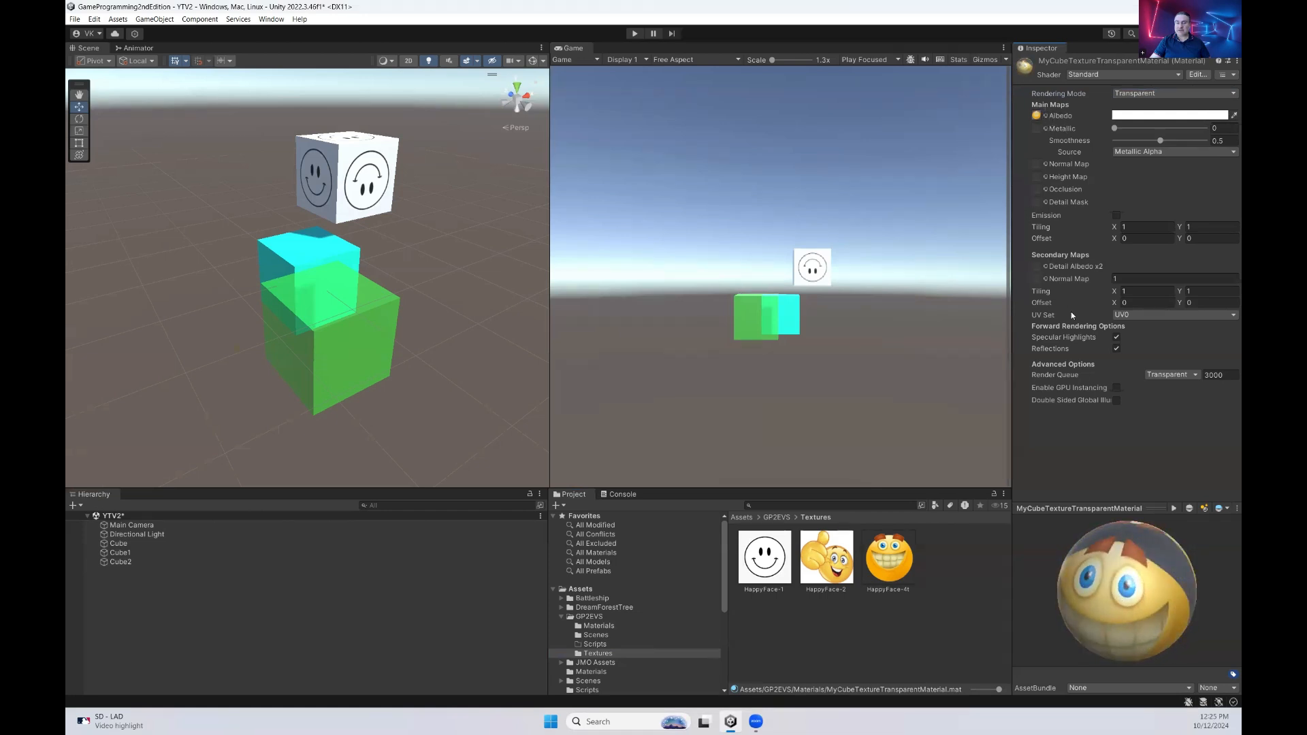
pyautogui.moveTo(1138, 564); pyautogui.dragTo(1138, 599)
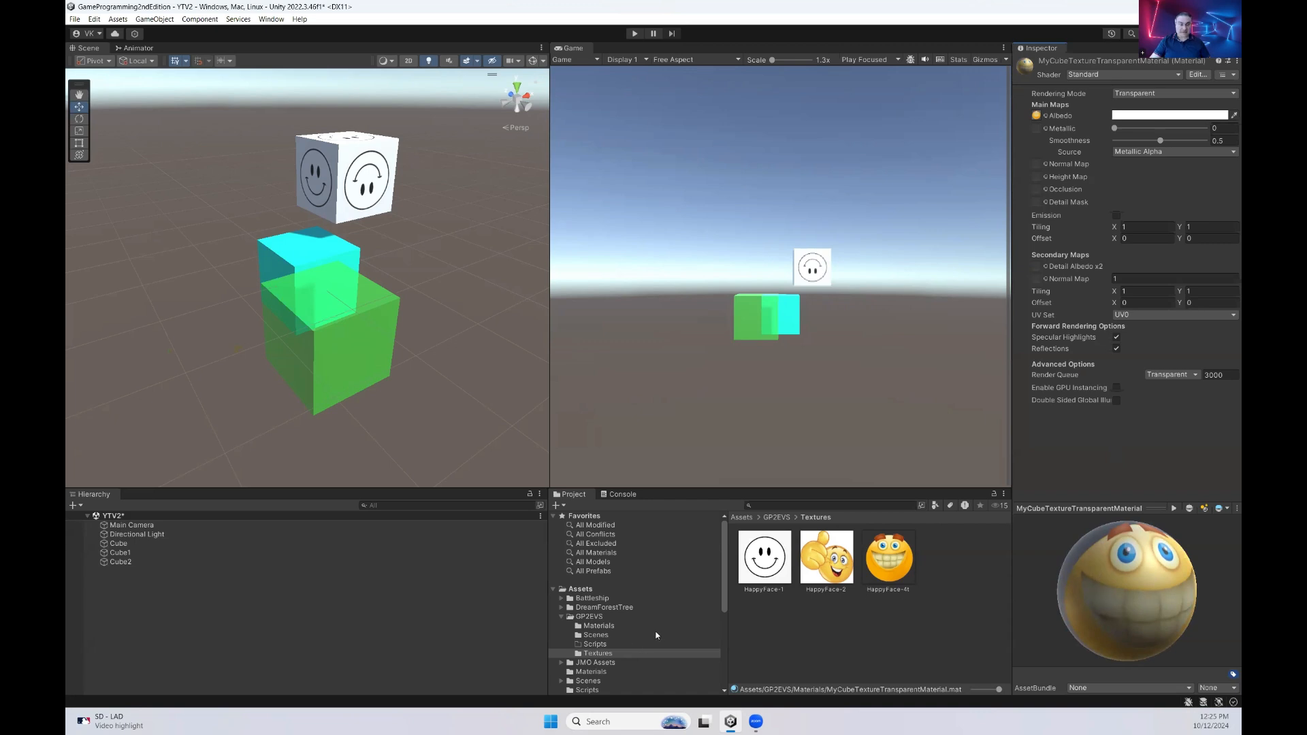
# Duplicate Cube2, move the copy along the X axis to about -0.894 and rename it Cube3
pyautogui.click(599, 626)
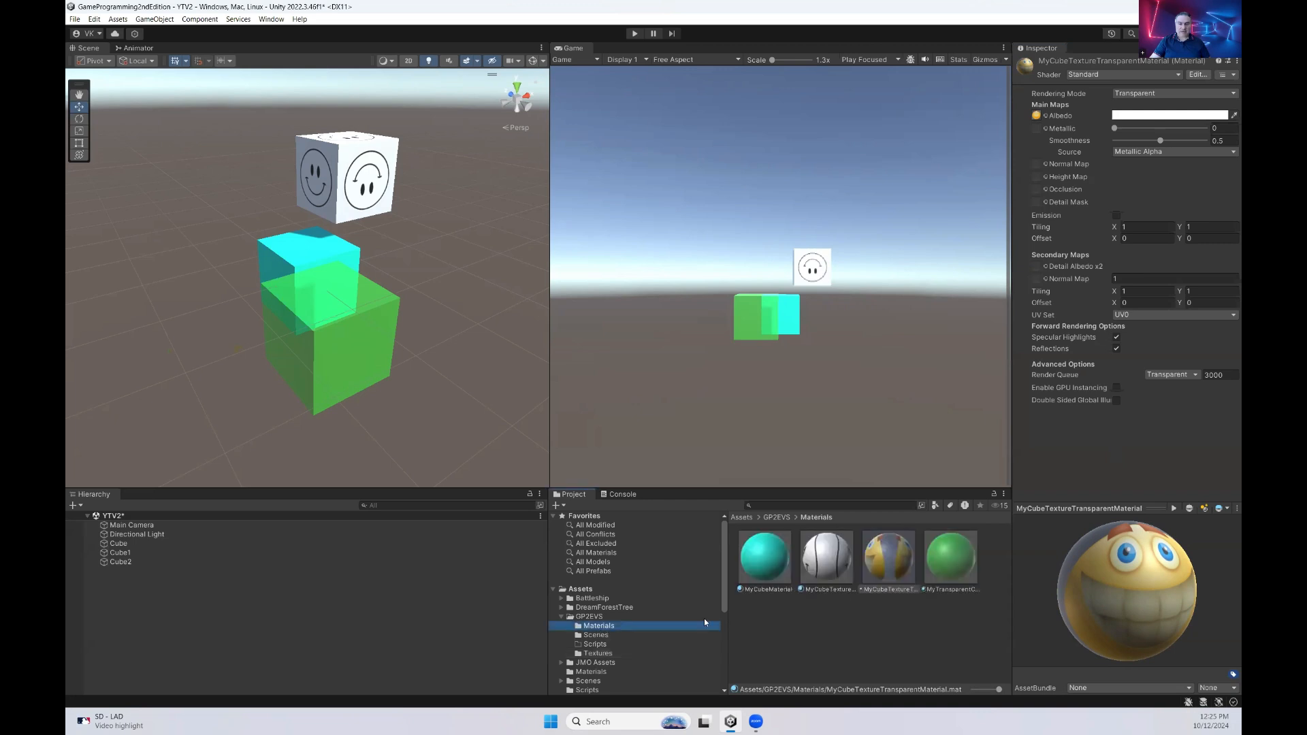
pyautogui.click(132, 563)
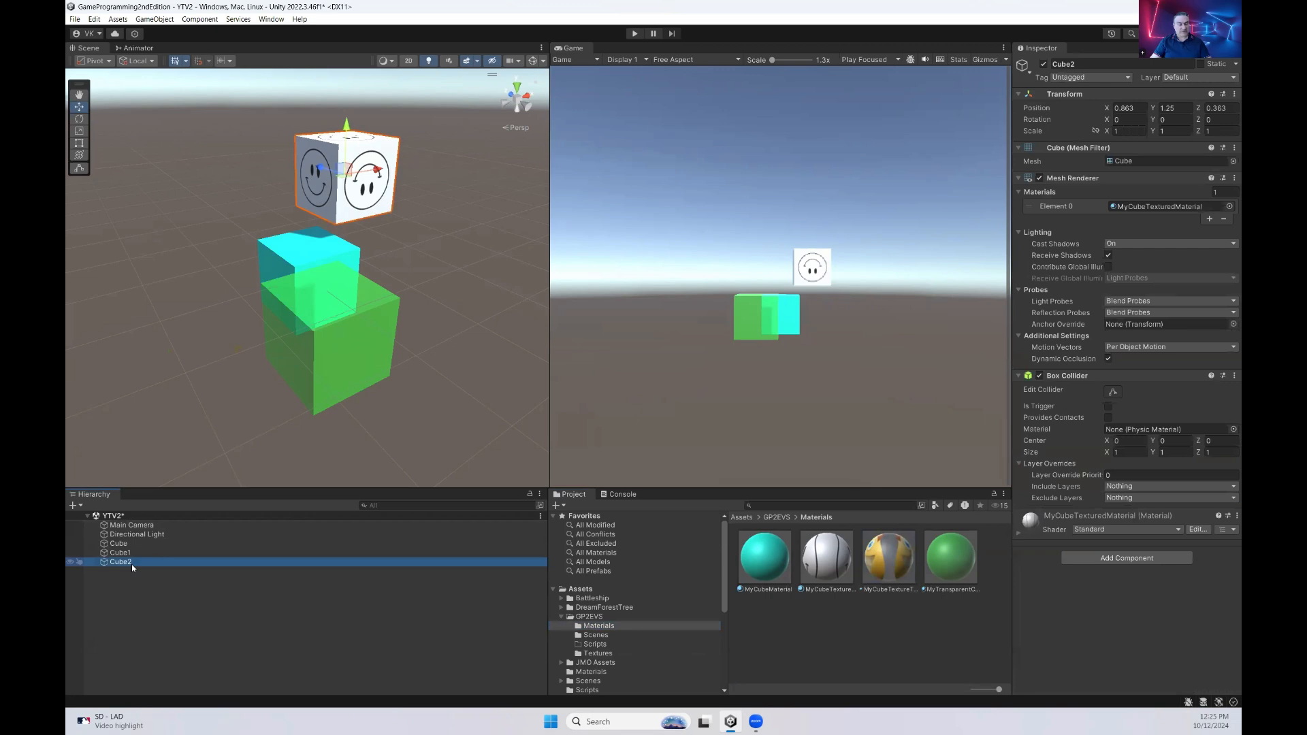
pyautogui.hotkey('ctrl', 'd')
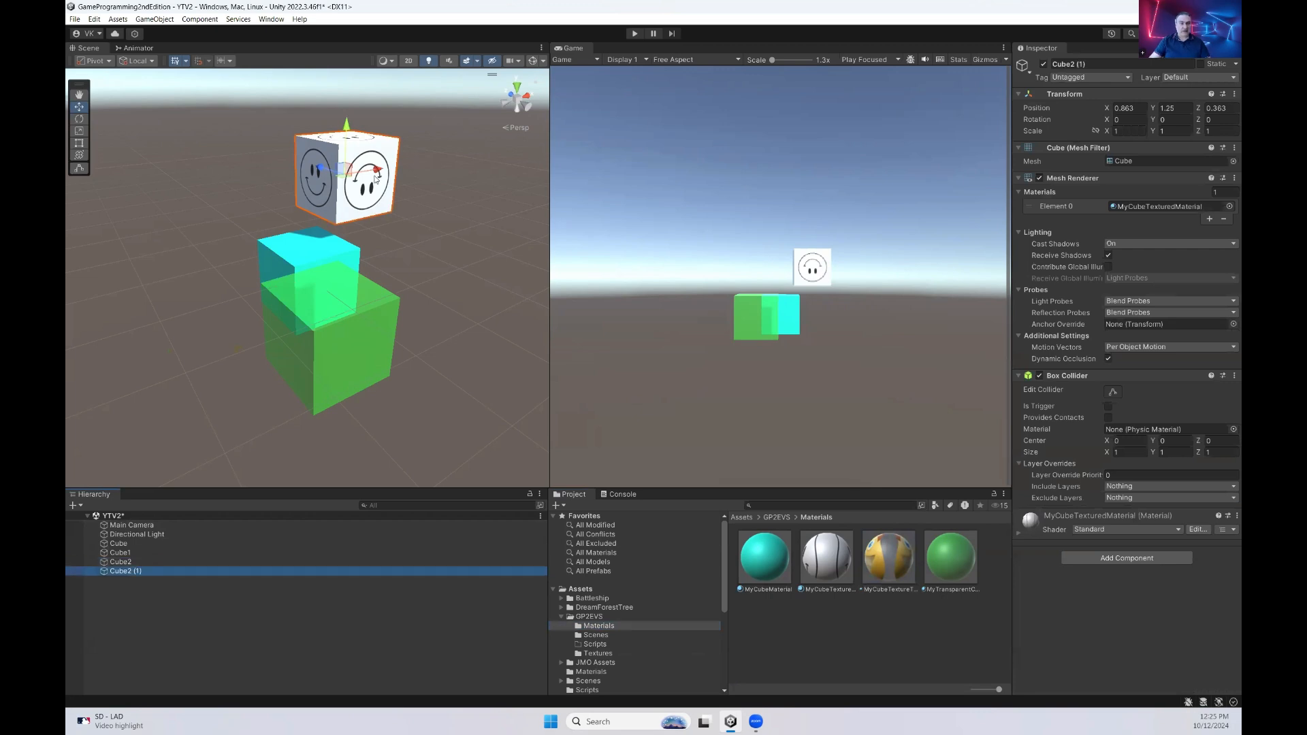
pyautogui.moveTo(376, 175); pyautogui.dragTo(260, 218)
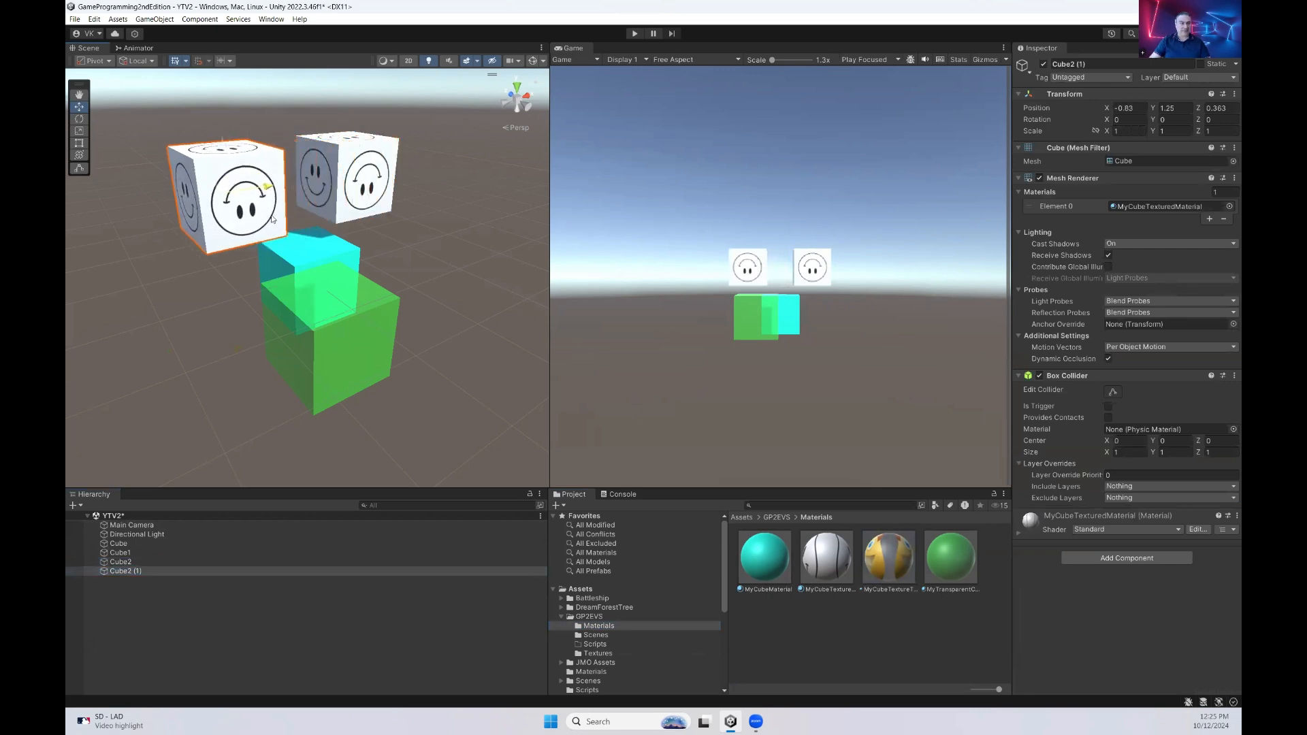
pyautogui.click(145, 571)
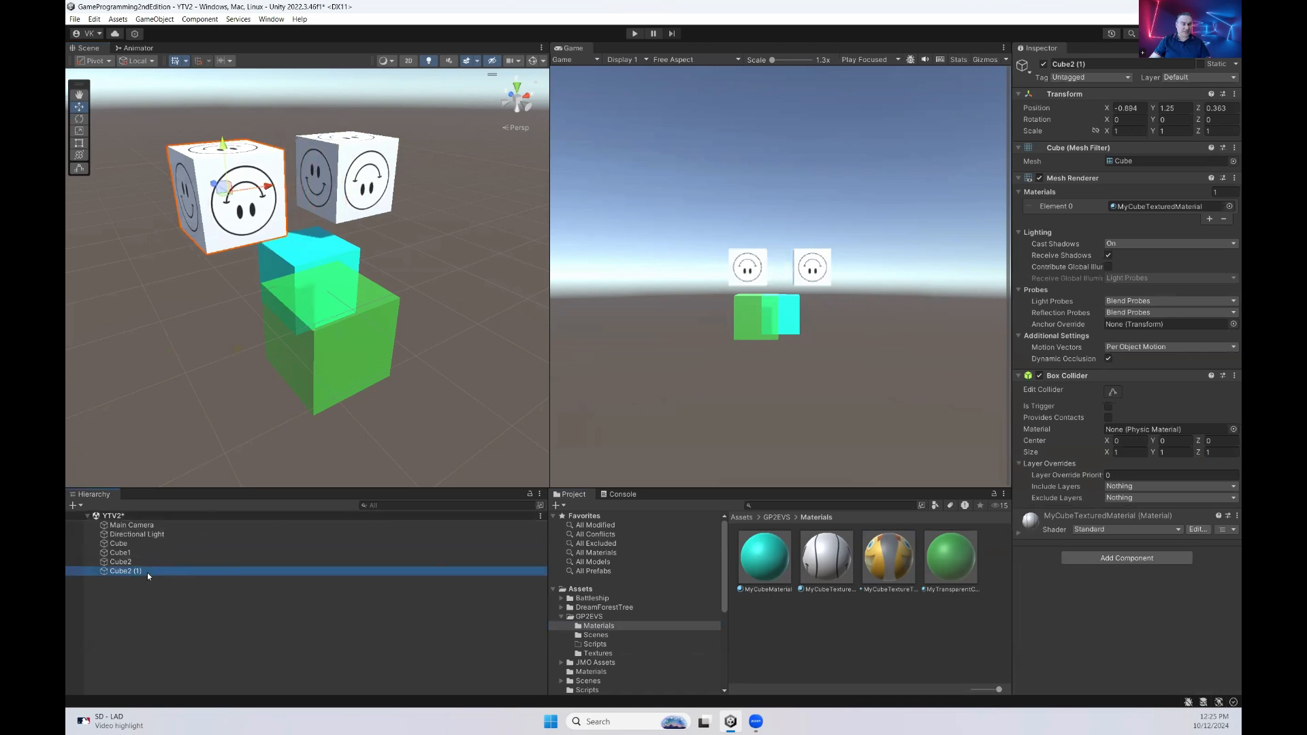
pyautogui.click(147, 573)
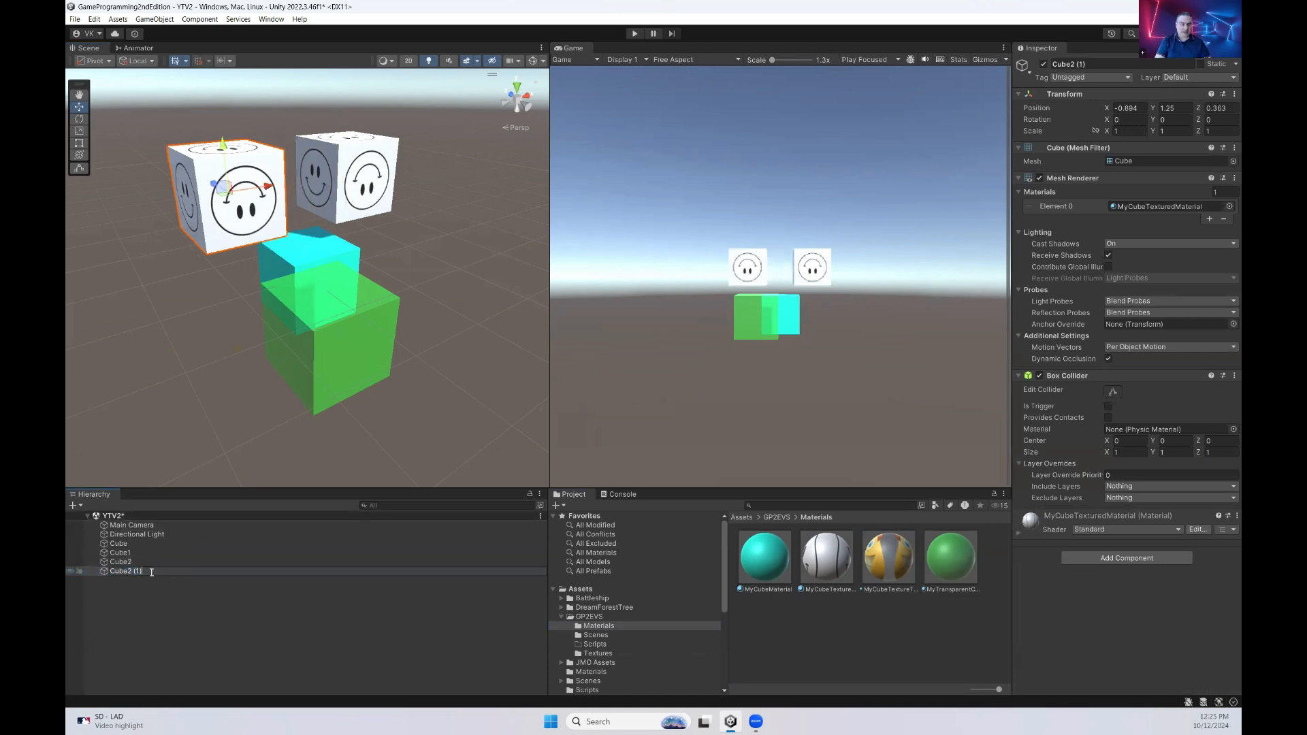
pyautogui.press('Return')
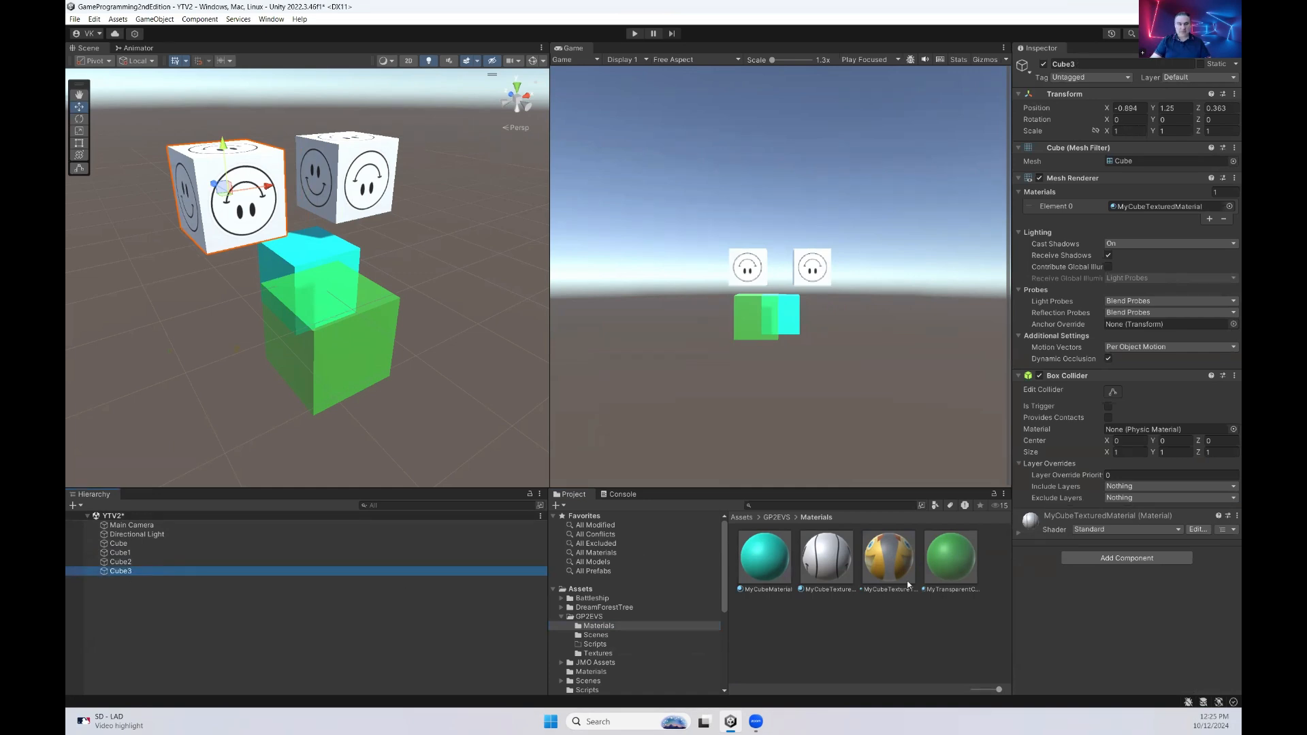
# Apply MyCubeTextureTransparentMaterial to Cube3 and examine its see-through faces up close from different angles
pyautogui.moveTo(878, 563); pyautogui.dragTo(1168, 621)
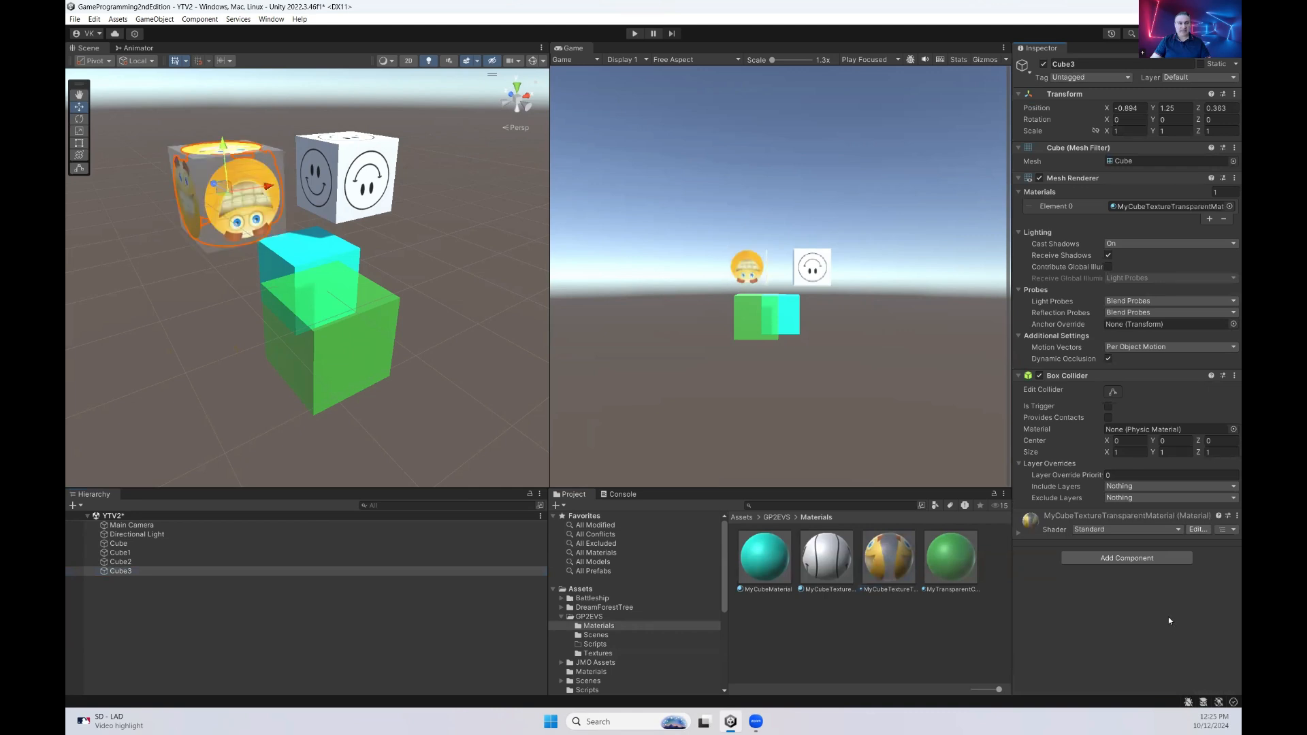
pyautogui.click(456, 273)
pyautogui.keyDown('alt'); pyautogui.moveTo(399, 200); pyautogui.dragTo(339, 219); pyautogui.keyUp('alt')
pyautogui.scroll(5, 218, 204)
pyautogui.keyDown('alt'); pyautogui.moveTo(218, 205); pyautogui.dragTo(265, 253); pyautogui.keyUp('alt')
pyautogui.keyDown('alt'); pyautogui.moveTo(280, 298); pyautogui.dragTo(354, 283); pyautogui.keyUp('alt')
# Align the Main Camera with the scene view, then realign it from another angle at about X -2.849, Y 2.342, Z -1.379
pyautogui.click(132, 524)
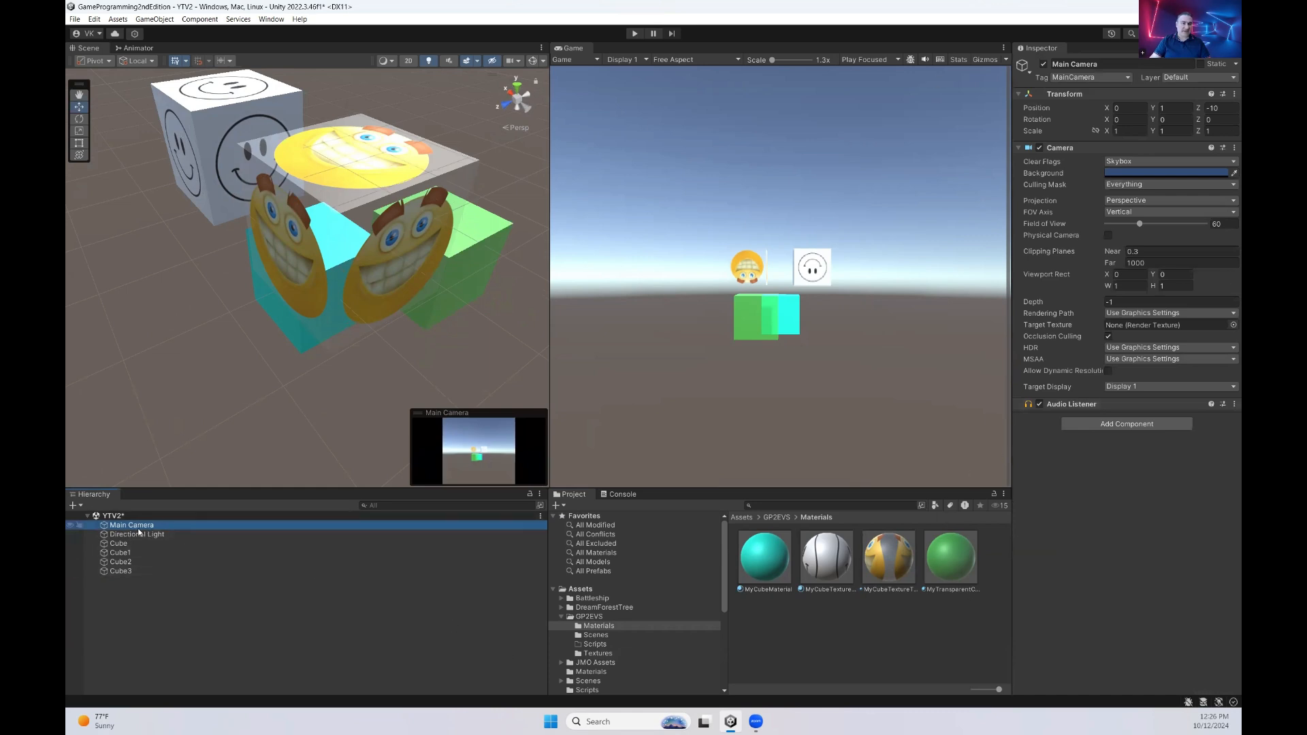
pyautogui.click(154, 20)
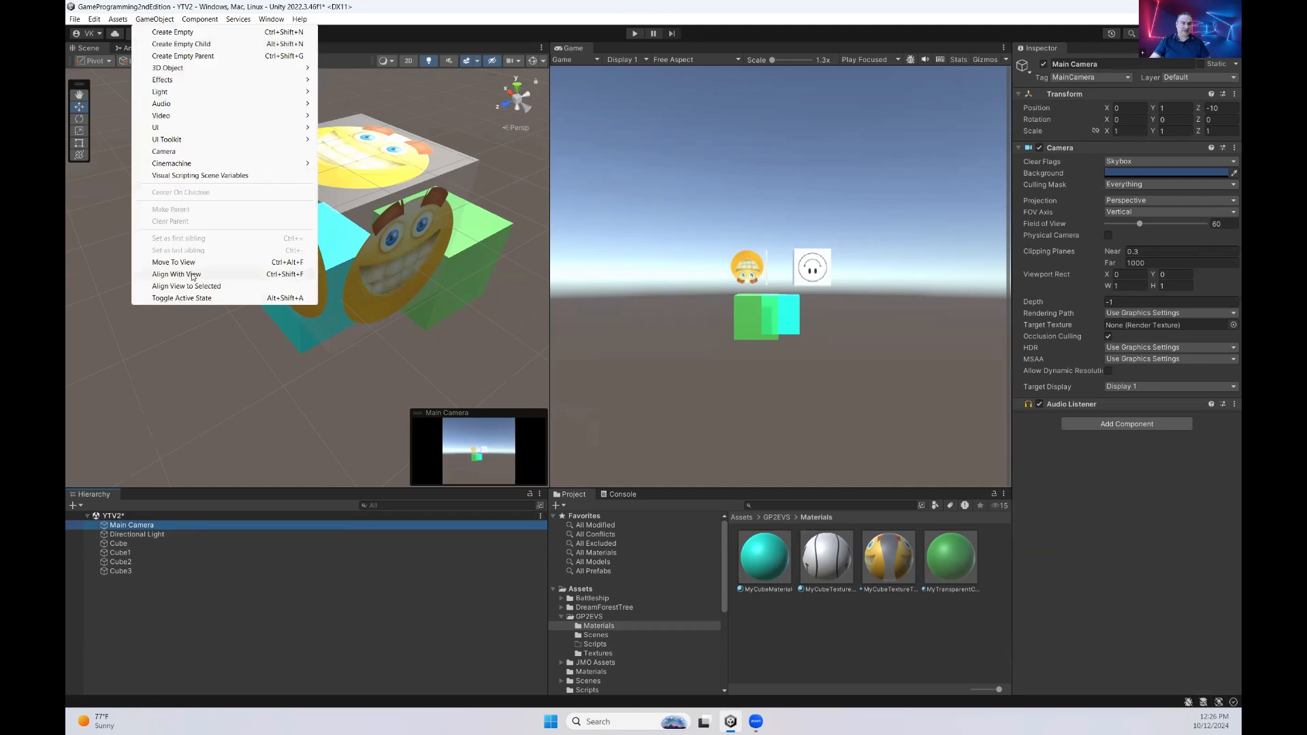
pyautogui.click(262, 278)
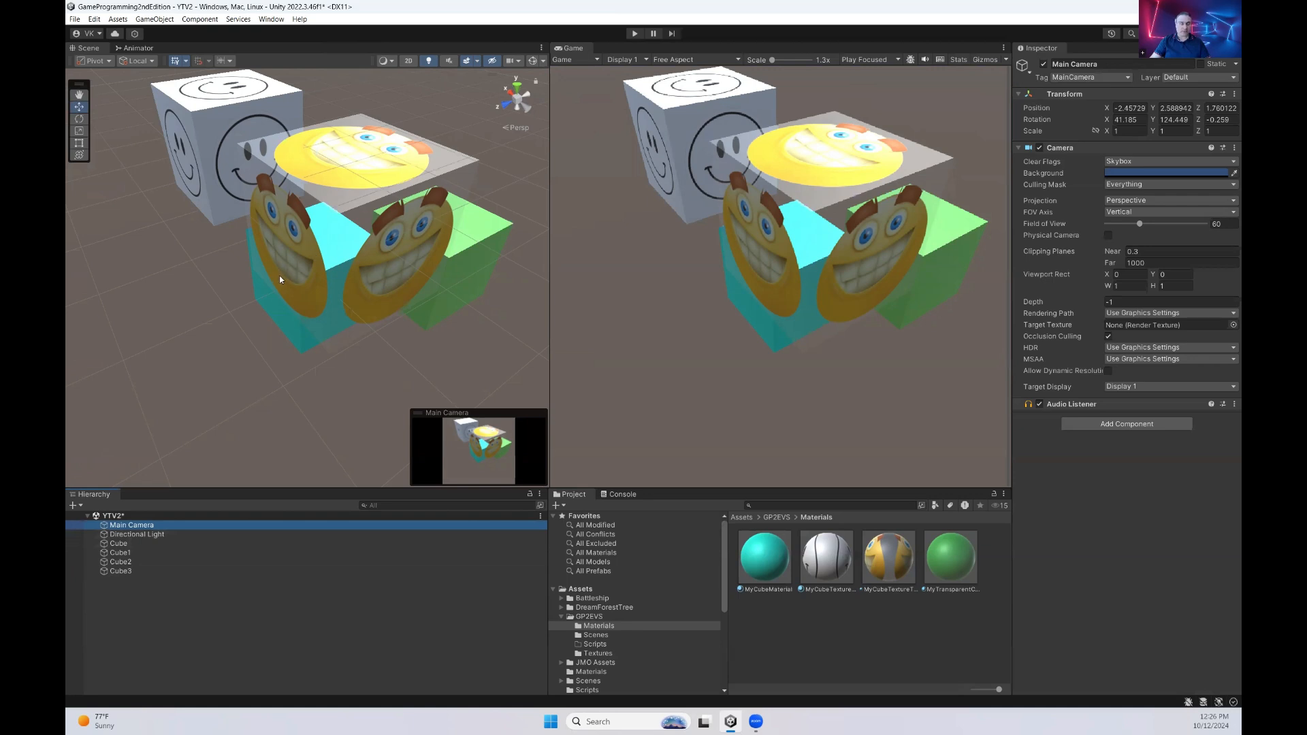
pyautogui.keyDown('alt'); pyautogui.moveTo(324, 247); pyautogui.dragTo(224, 163); pyautogui.keyUp('alt')
pyautogui.click(155, 19)
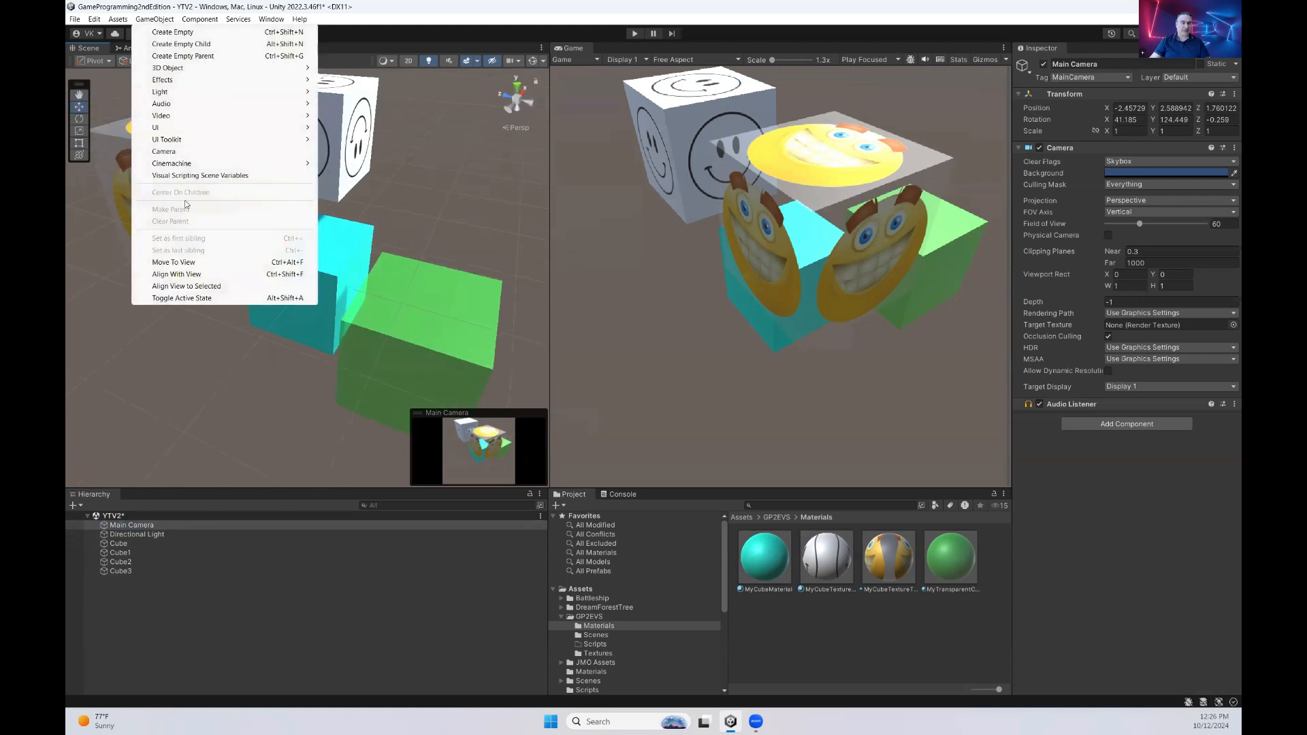
pyautogui.click(196, 274)
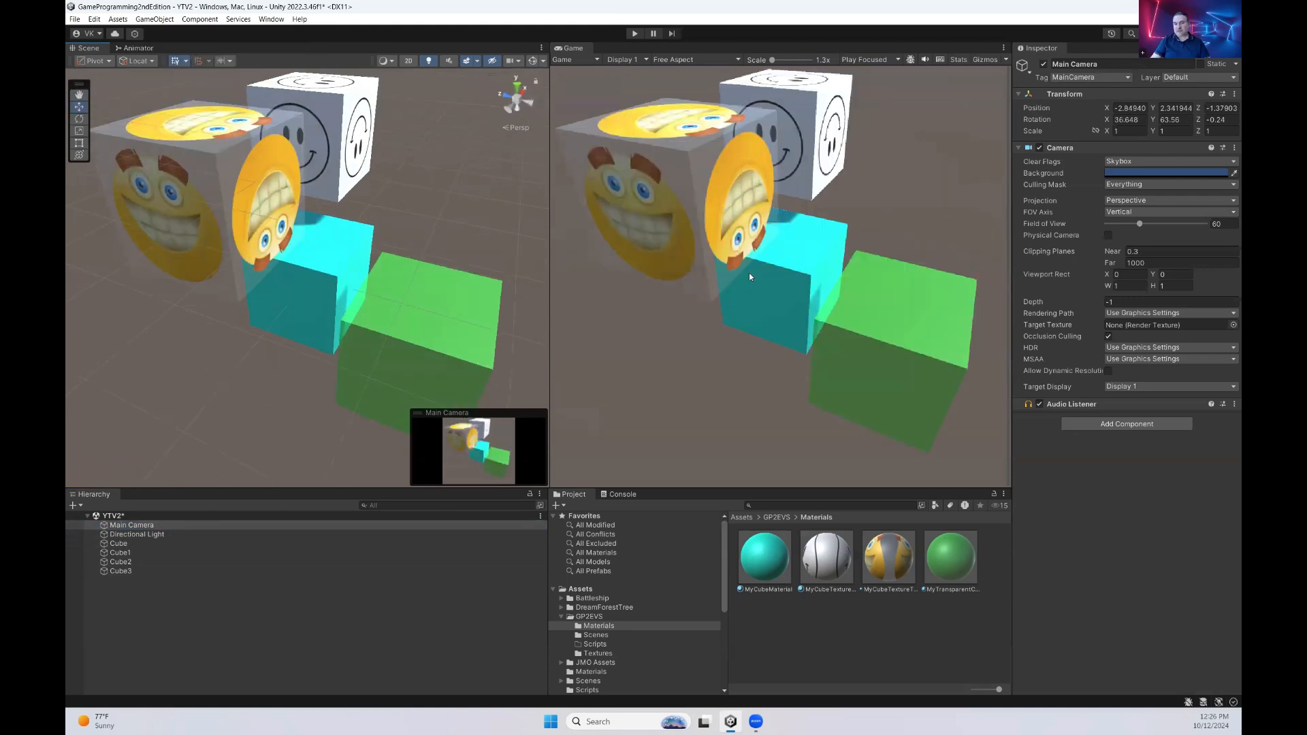